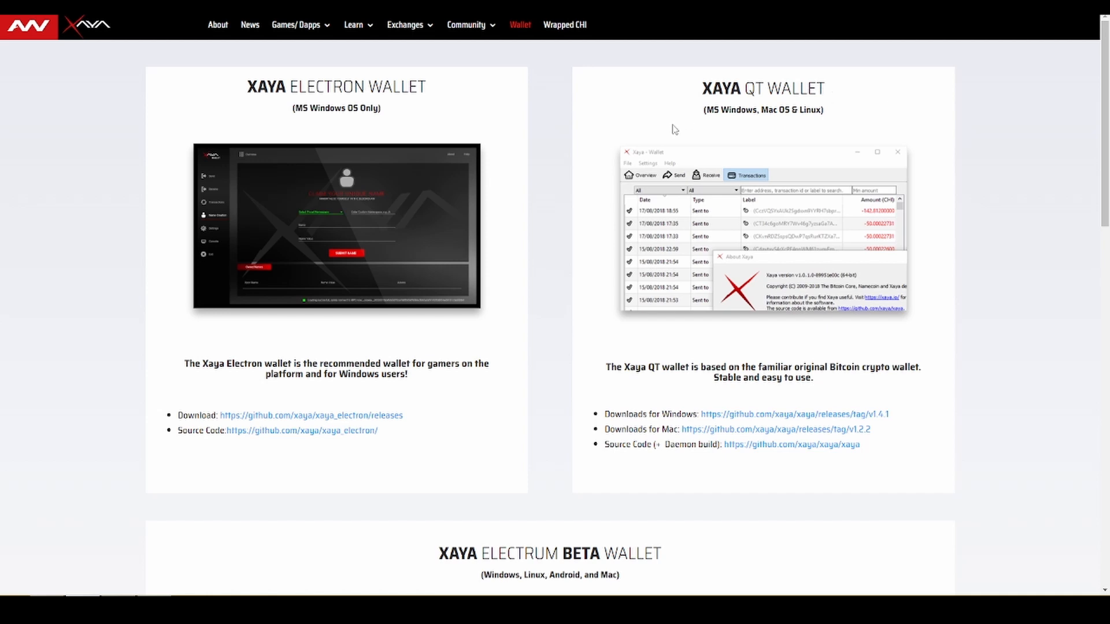
Save XAYA-Electron-1.4.1.exe from the xaya_electron GitHub releases assets, declining the translate offer.
scroll(668, 125, "down", 2)
scroll(668, 124, "down", 2)
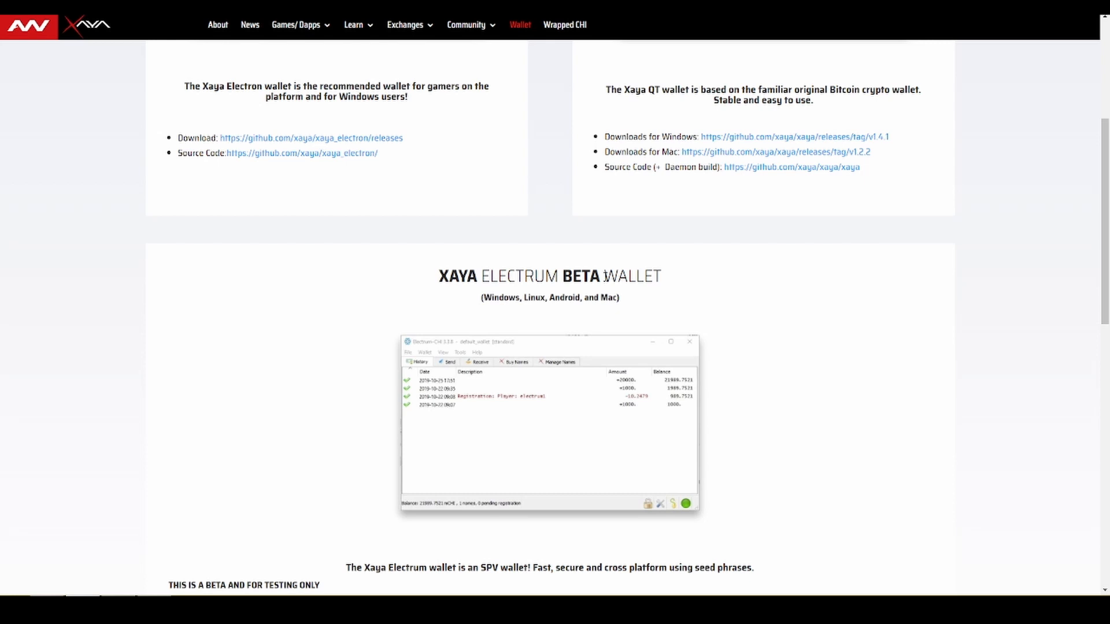
scroll(605, 277, "up", 4)
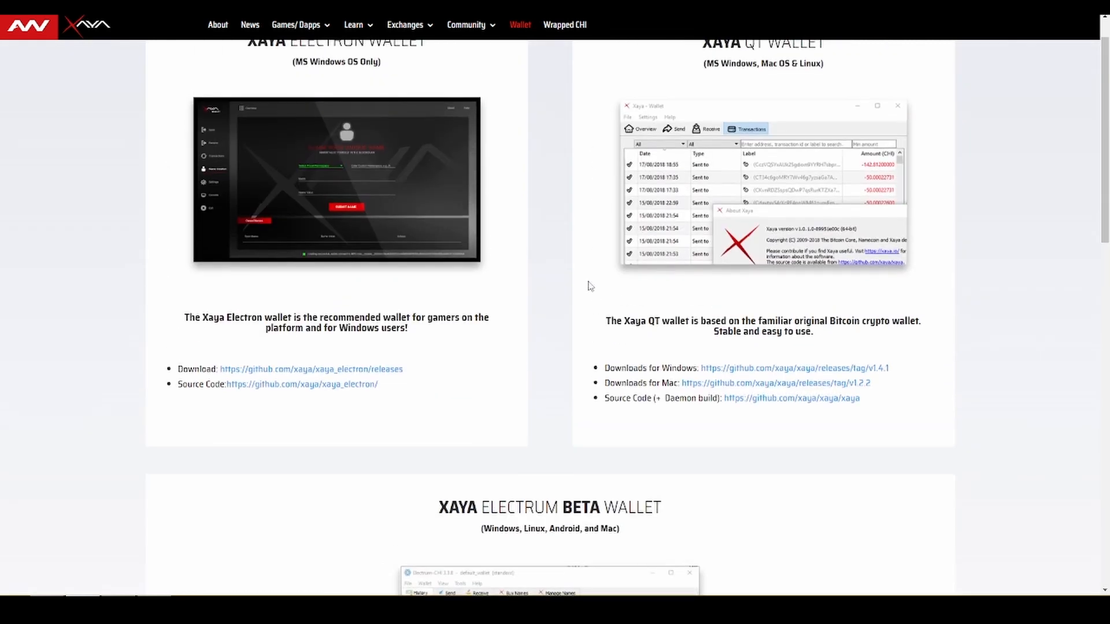
scroll(561, 306, "up", 1)
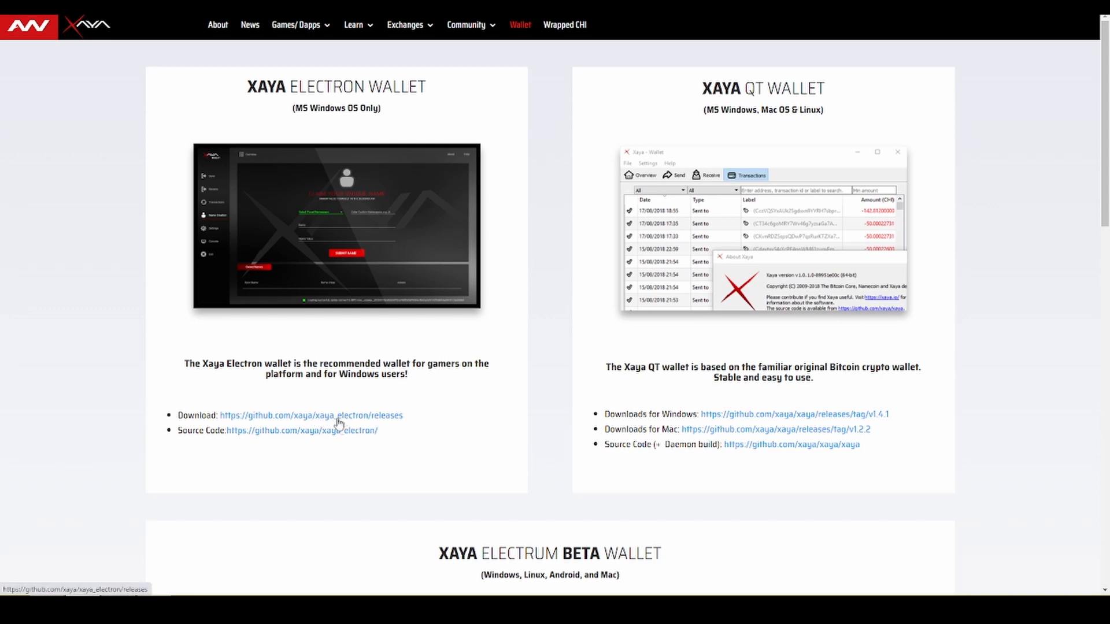
left_click(393, 421)
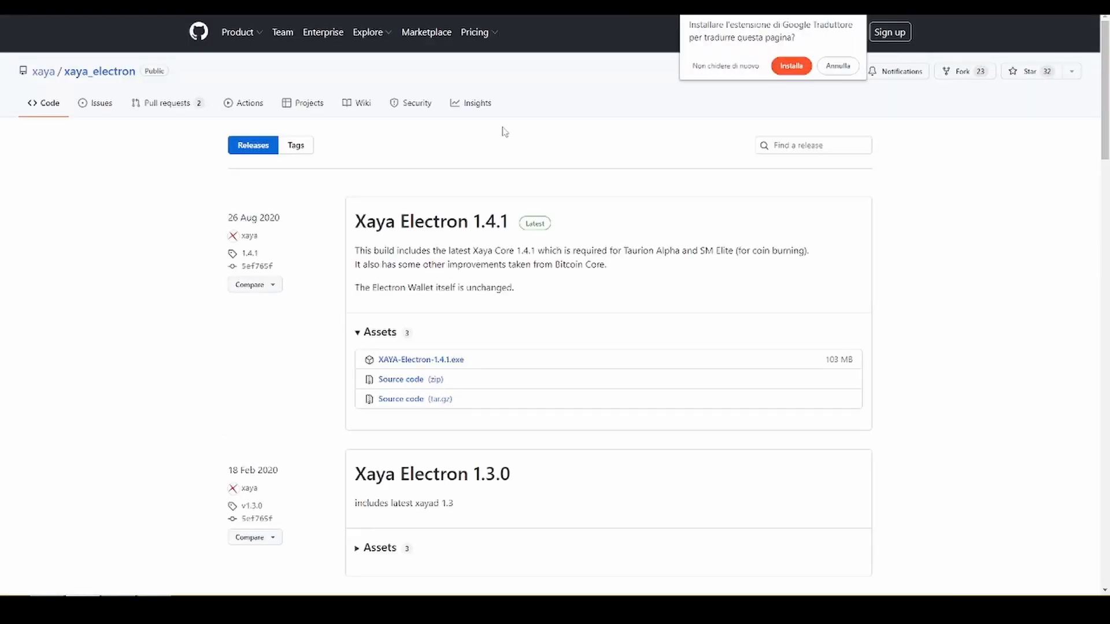
left_click(821, 68)
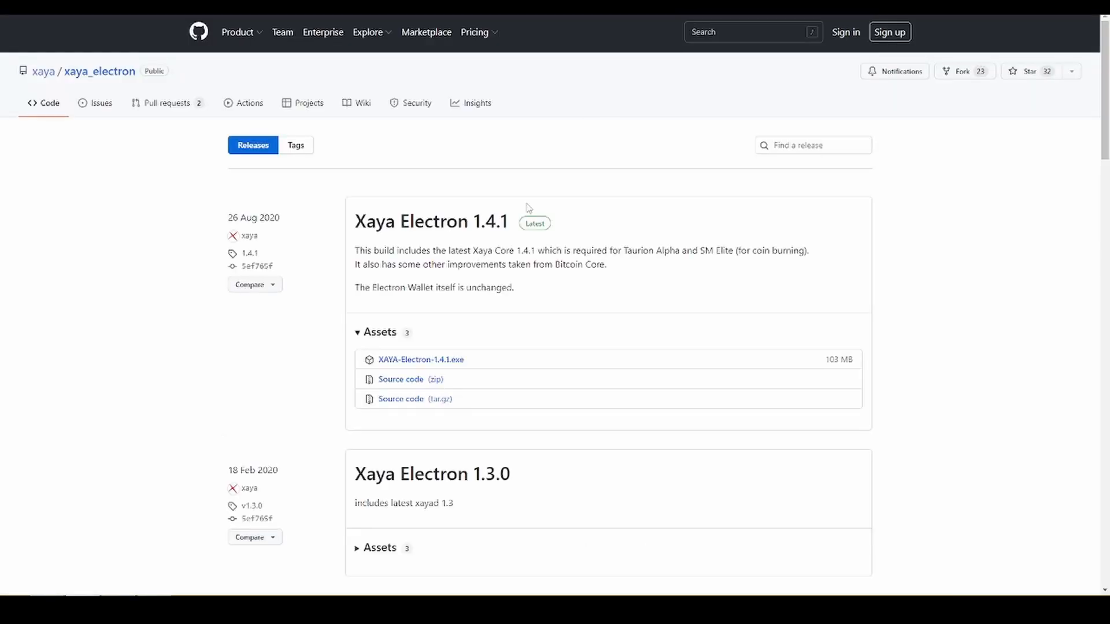
left_click(456, 362)
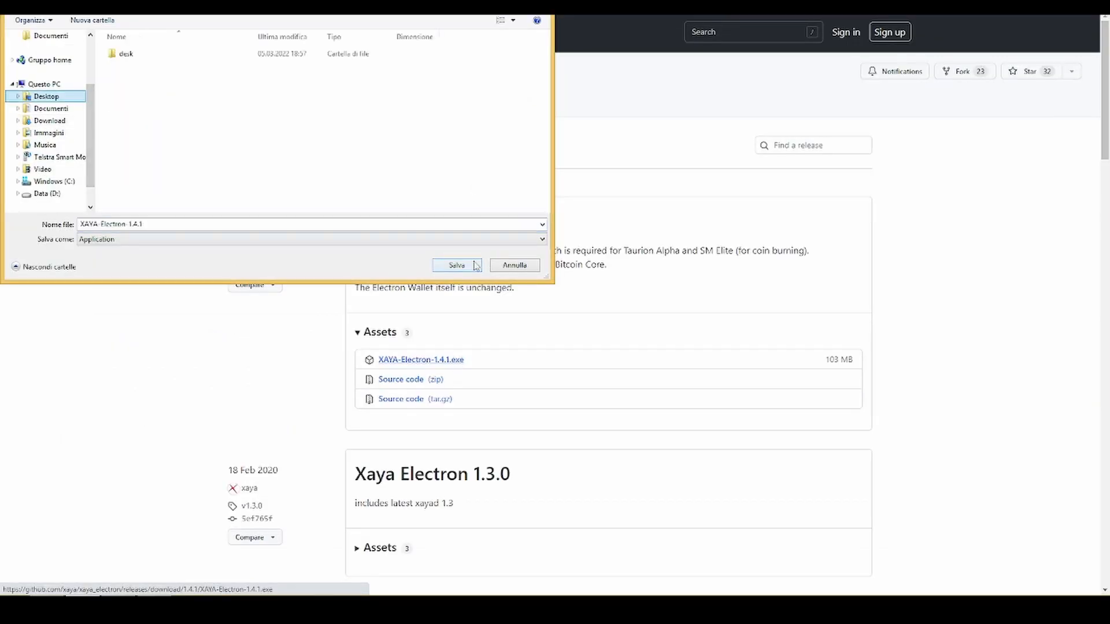
left_click(475, 265)
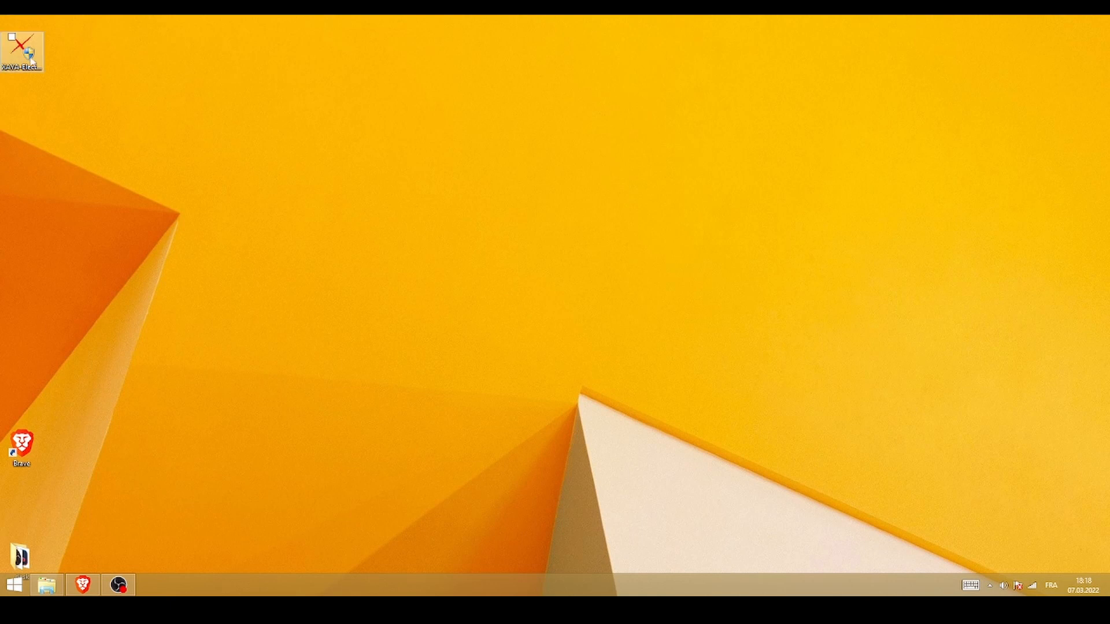
Install XAYA-Electron 1.4.1 into C:\Program Files\Xaya, accepting the licence and blockchain predownload.
double_click(32, 63)
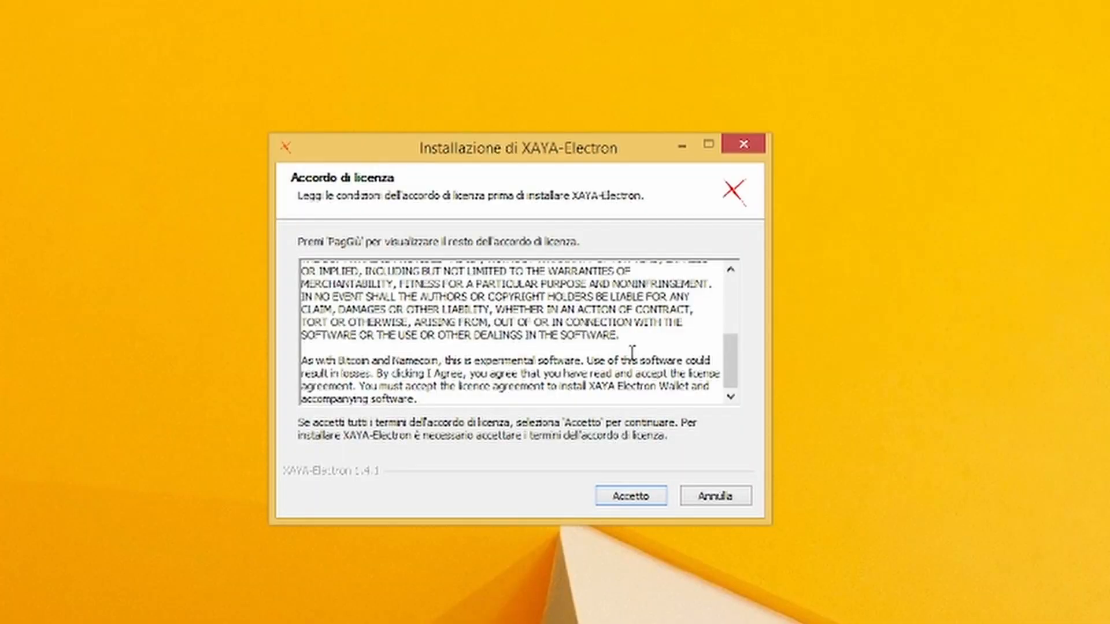
scroll(631, 352, "up", 2)
scroll(622, 322, "down", 2)
left_click(633, 498)
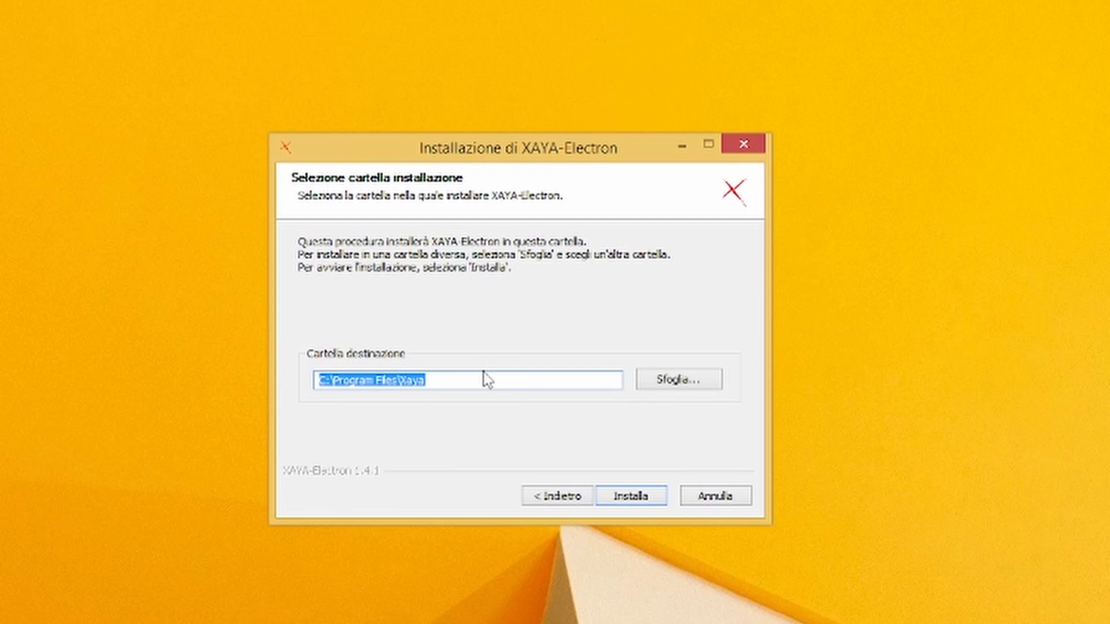
left_click(631, 500)
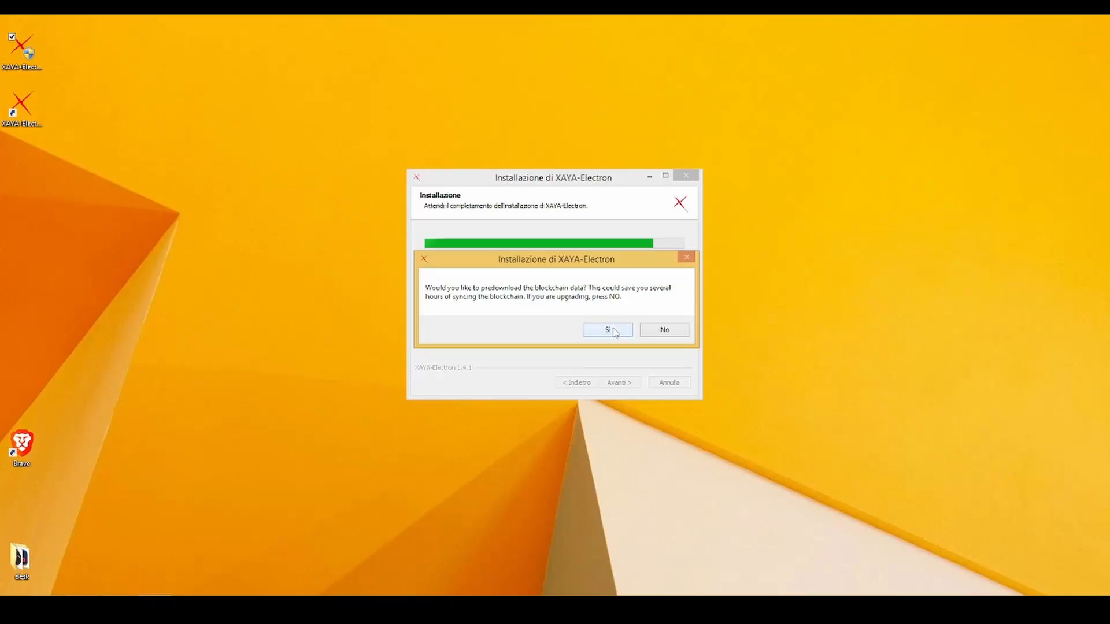
left_click(608, 329)
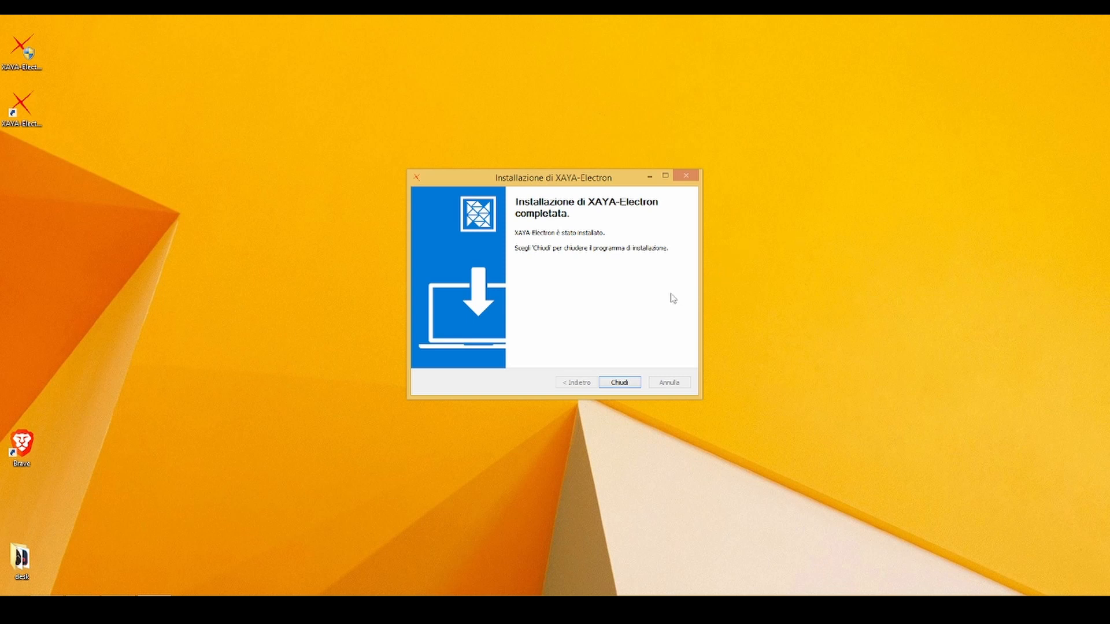
left_click(619, 382)
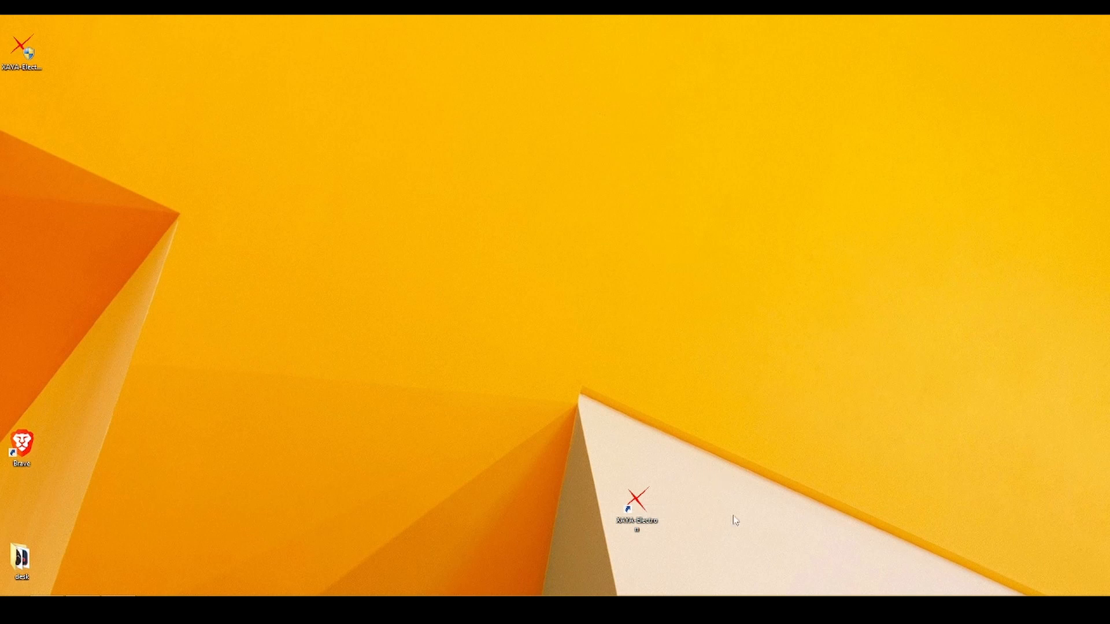
Launch the wallet, back up vault.dat and game.dat to the Desktop, then minimise it.
double_click(643, 511)
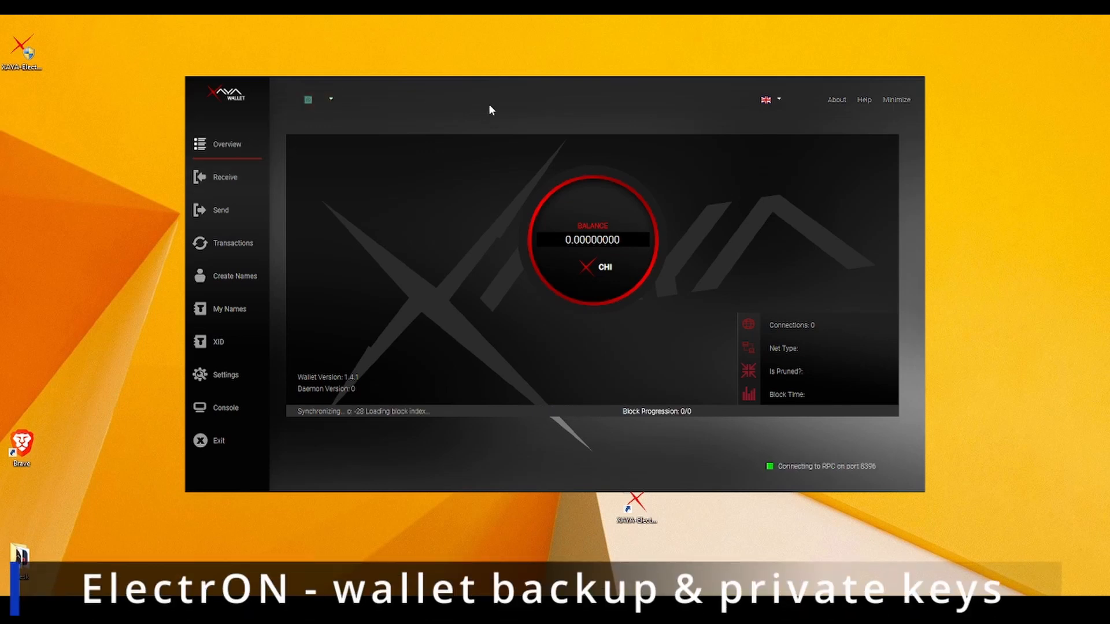
left_click(225, 376)
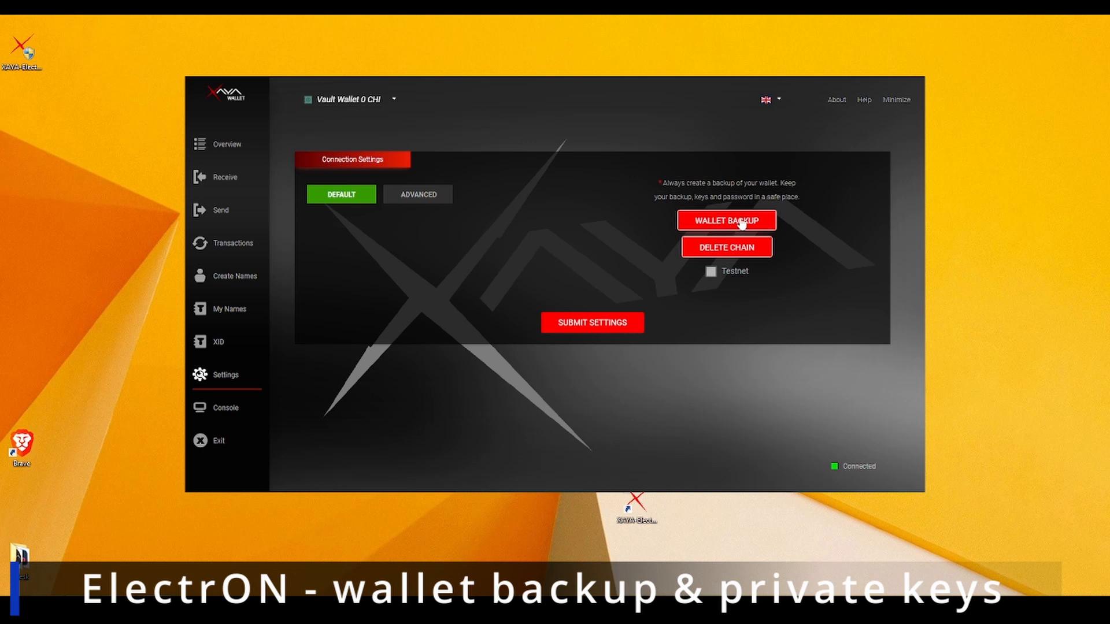
left_click(742, 222)
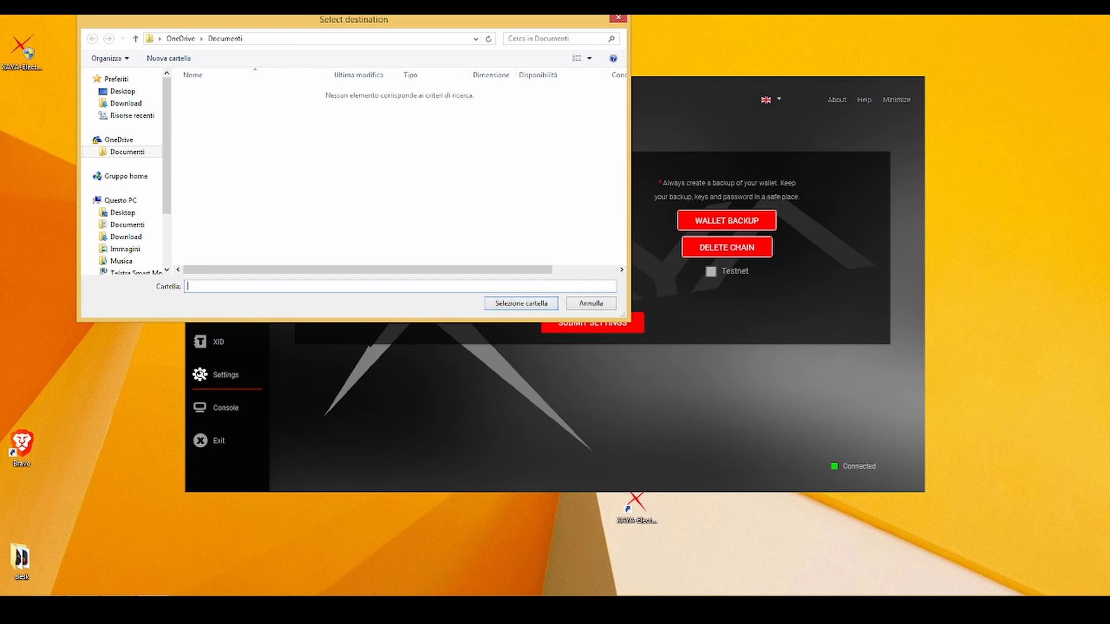
left_click(123, 212)
left_click(515, 304)
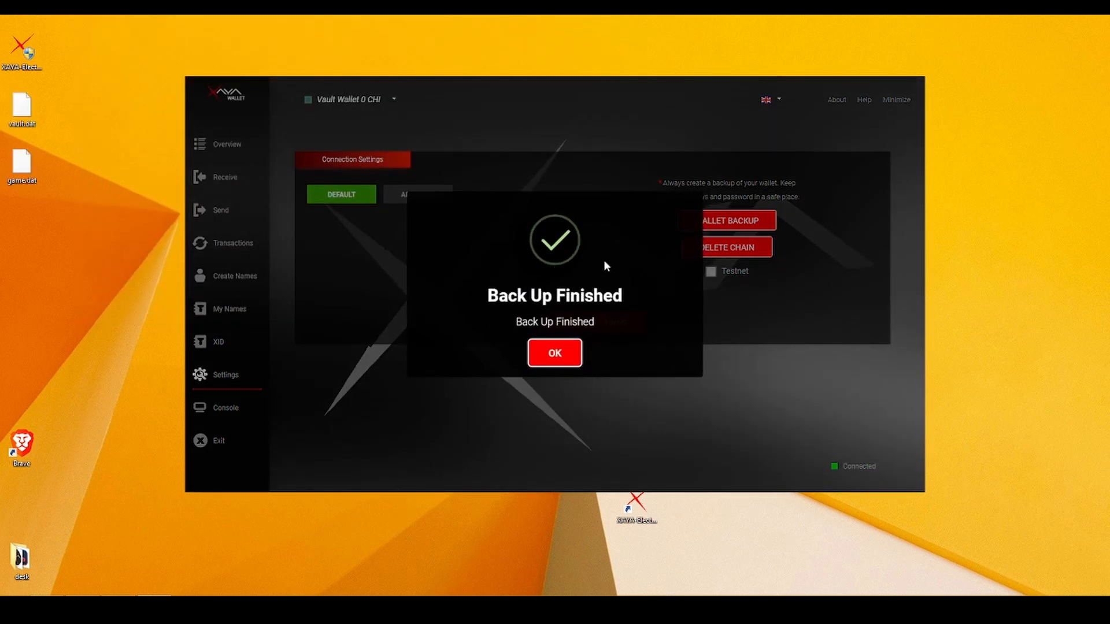
left_click(556, 351)
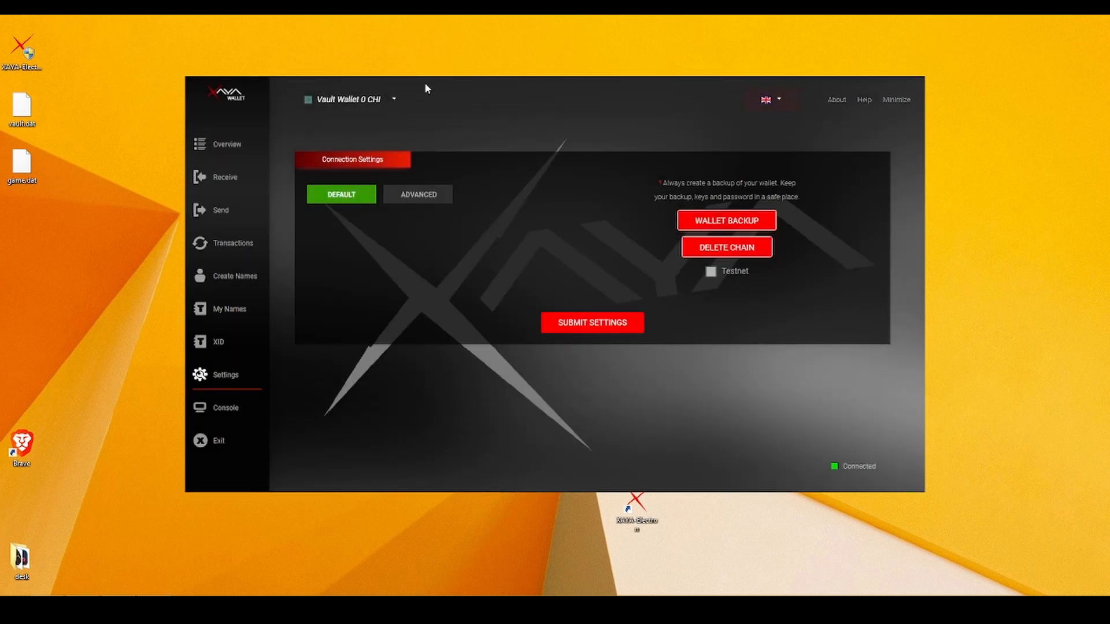
left_click(893, 100)
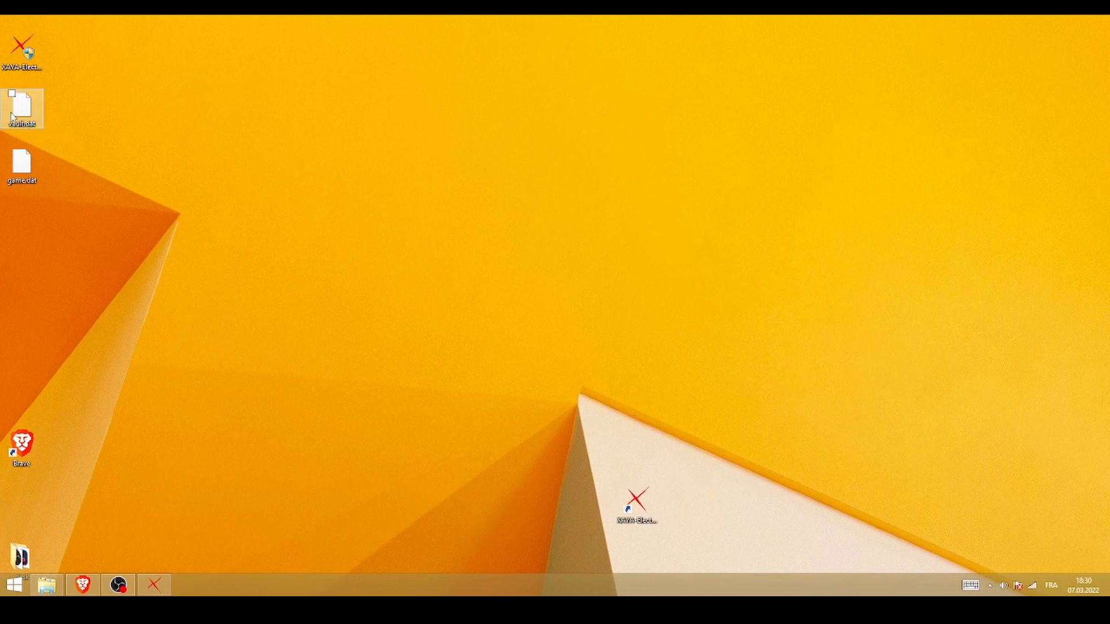
Drag vault.dat and game.dat from the top-left icon column to the desktop's middle.
left_click_drag(11, 116, 321, 344)
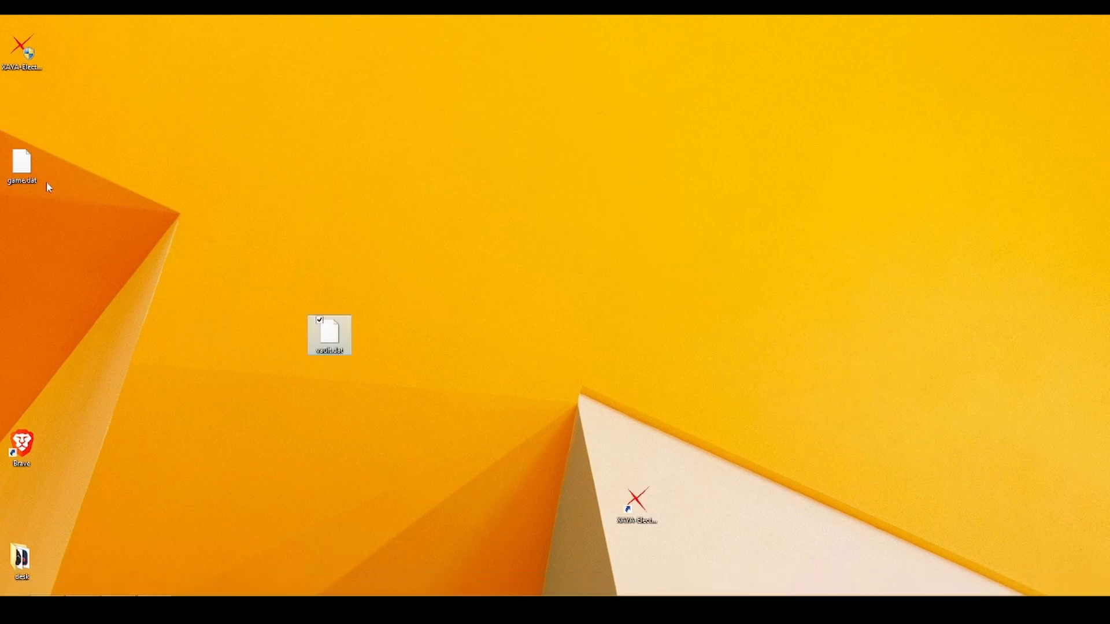
left_click_drag(24, 175, 389, 315)
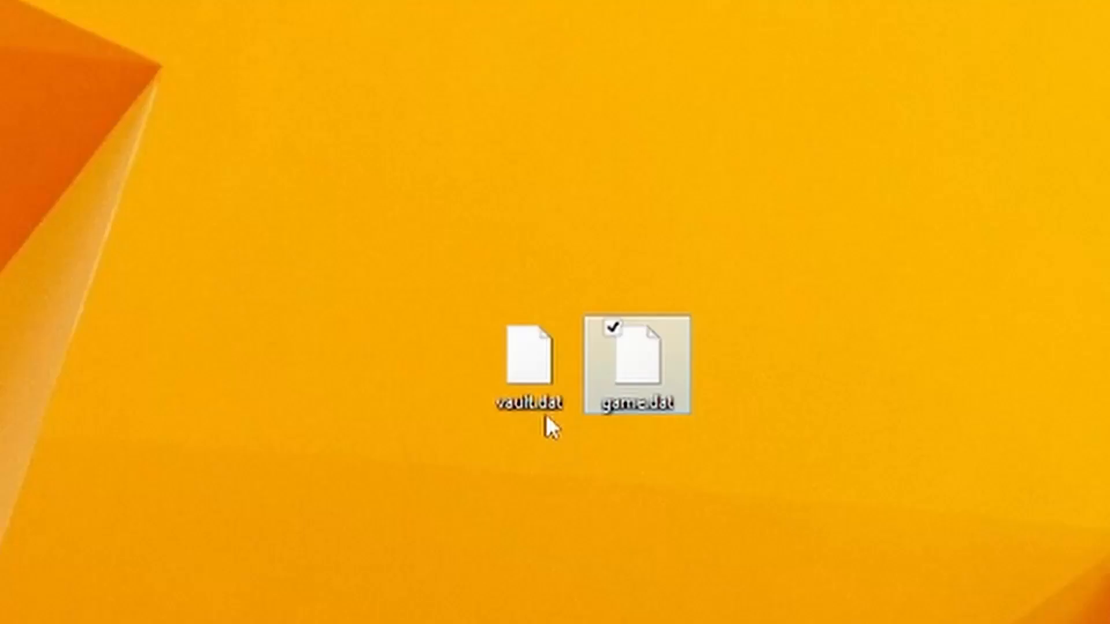
left_click(554, 434)
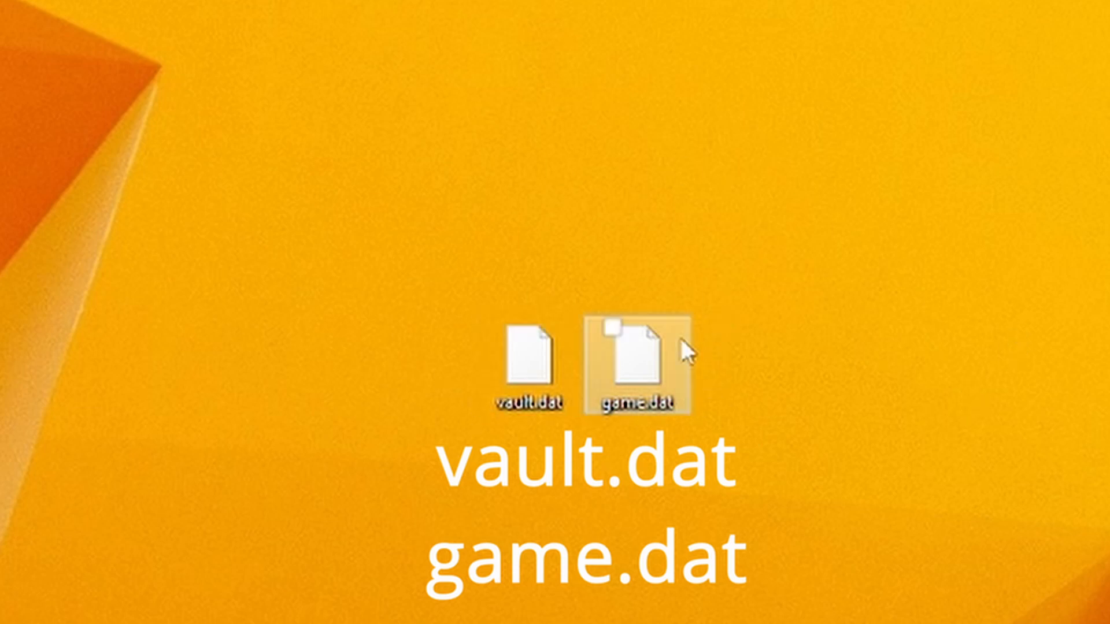
mouse_move(520, 370)
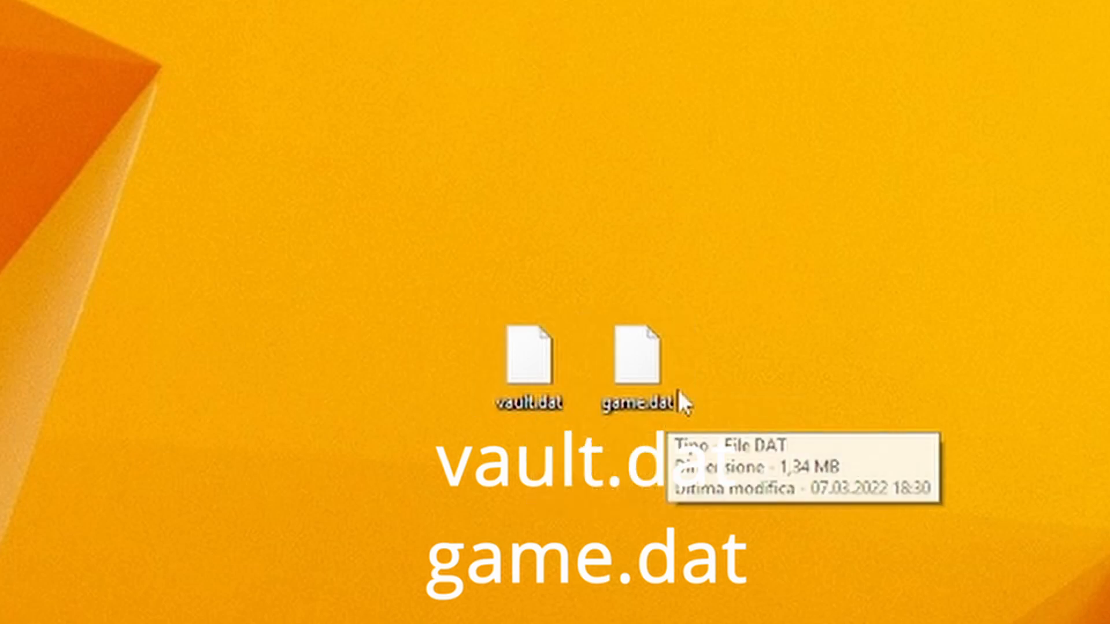
left_click_drag(737, 304, 442, 504)
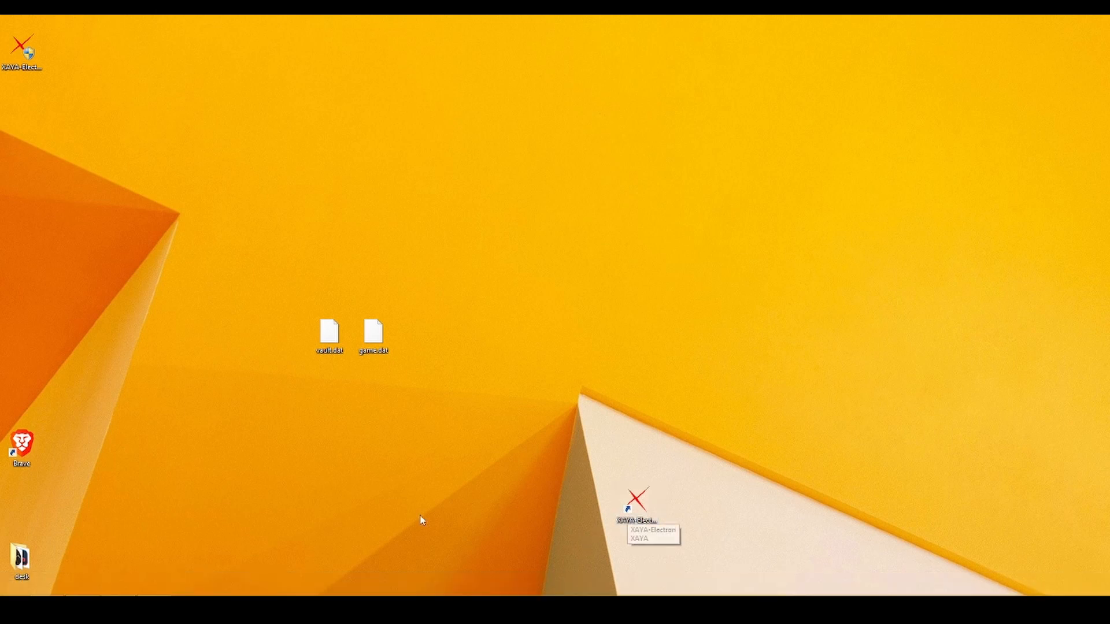
Encrypt the Vault Wallet with a new password, entered twice, and acknowledge the confirmation.
left_click(155, 585)
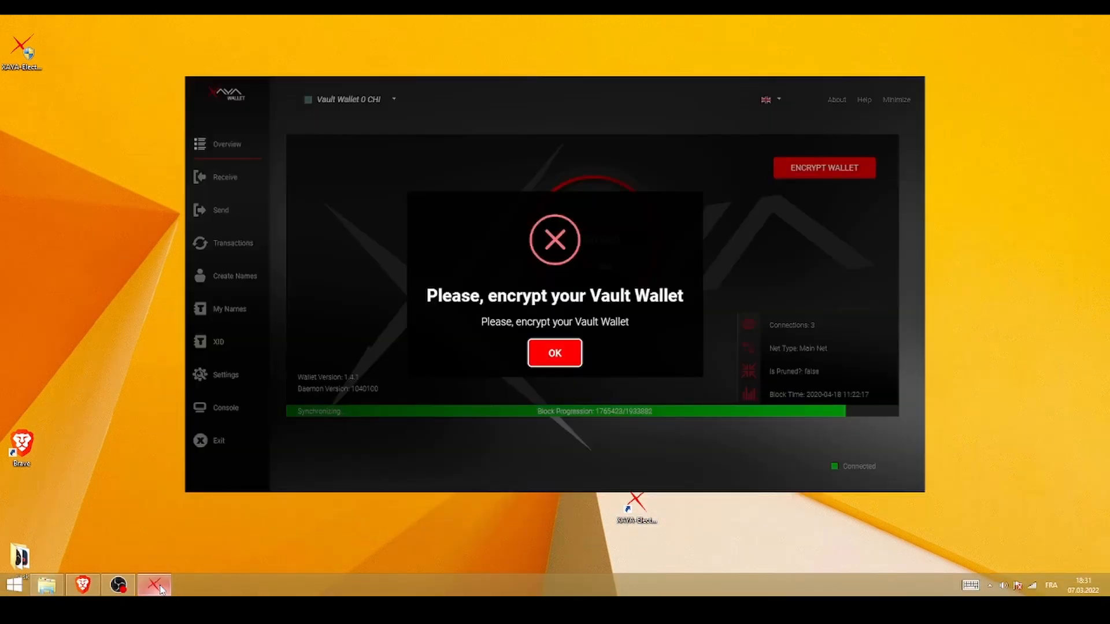
left_click(567, 357)
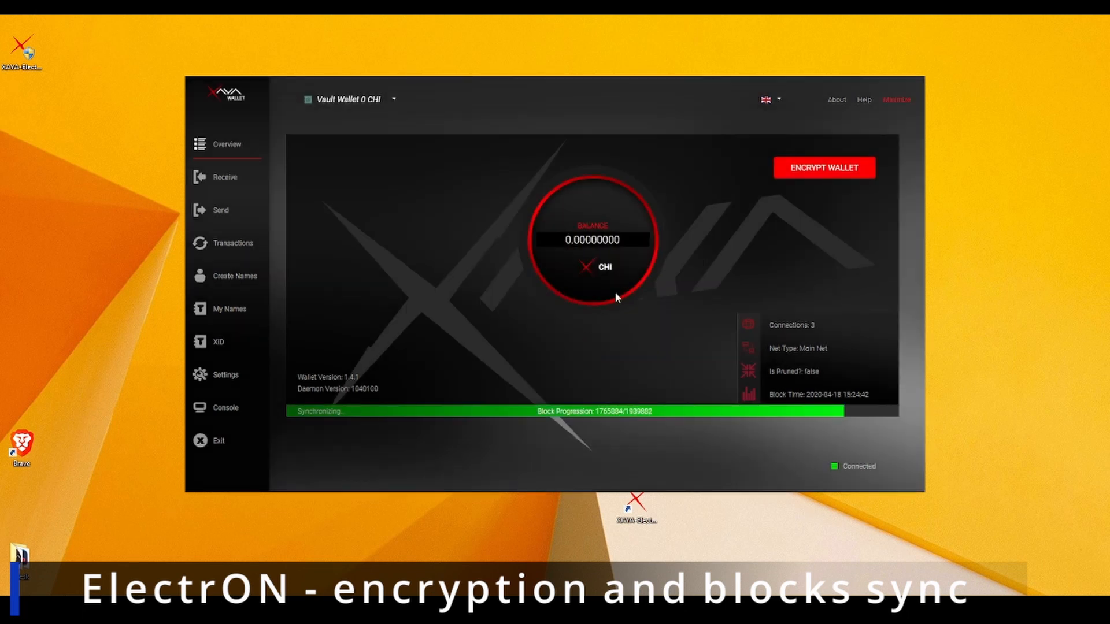
left_click(819, 171)
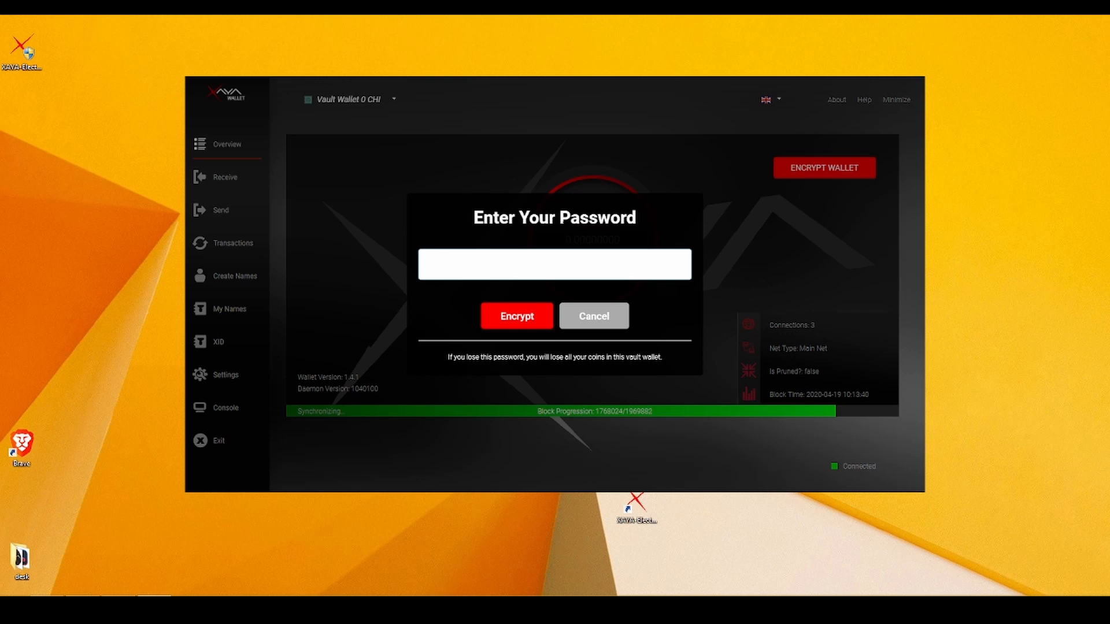
type("1234")
left_click(505, 312)
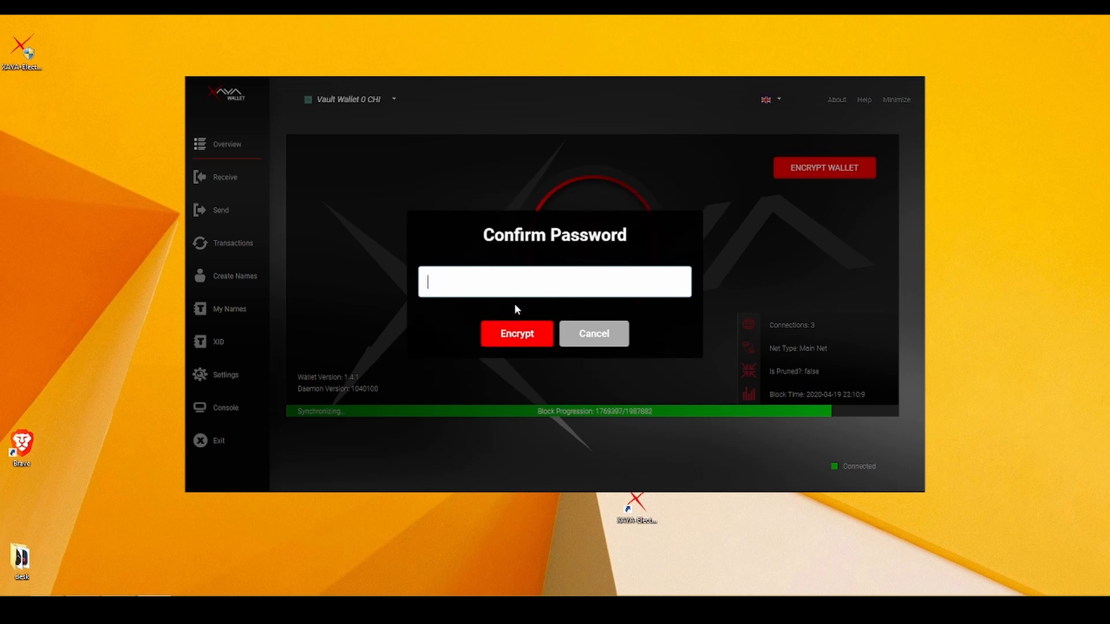
type("1234")
left_click(524, 339)
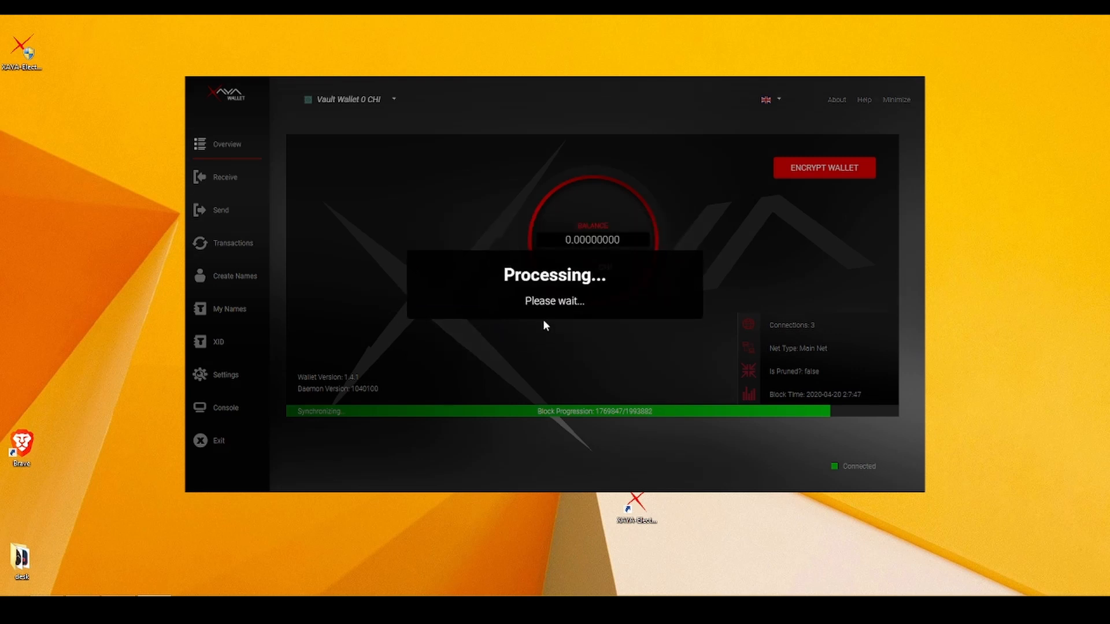
left_click(555, 352)
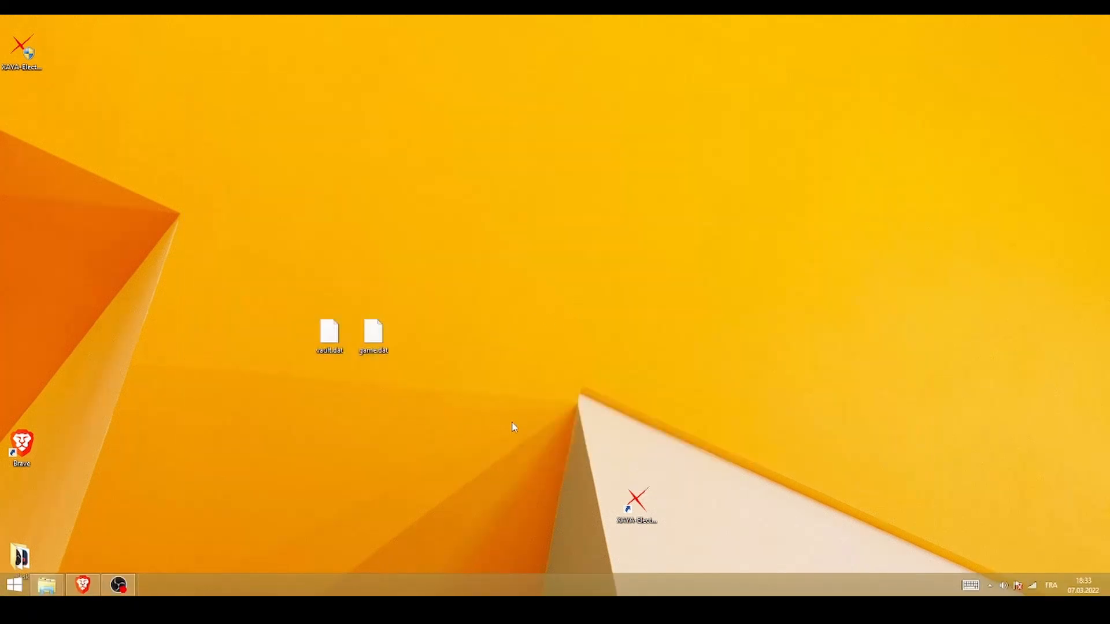
Relaunch XAYA-Electron from the desktop shortcut and check the synchronizing block count.
double_click(636, 502)
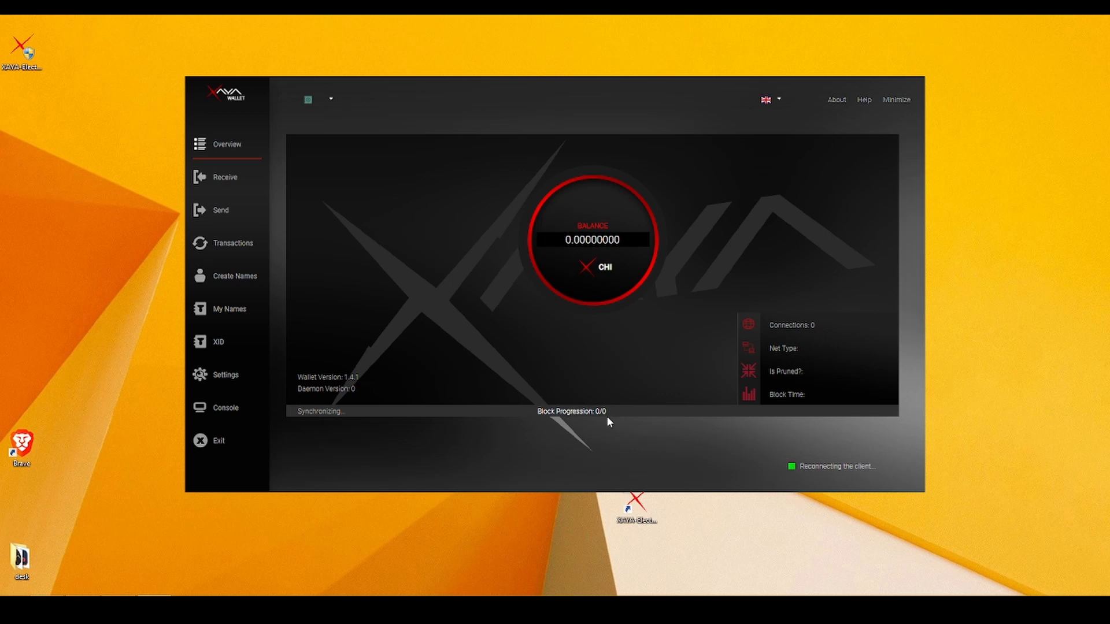
left_click_drag(319, 412, 297, 411)
left_click(316, 413)
double_click(316, 412)
left_click(382, 432)
double_click(610, 411)
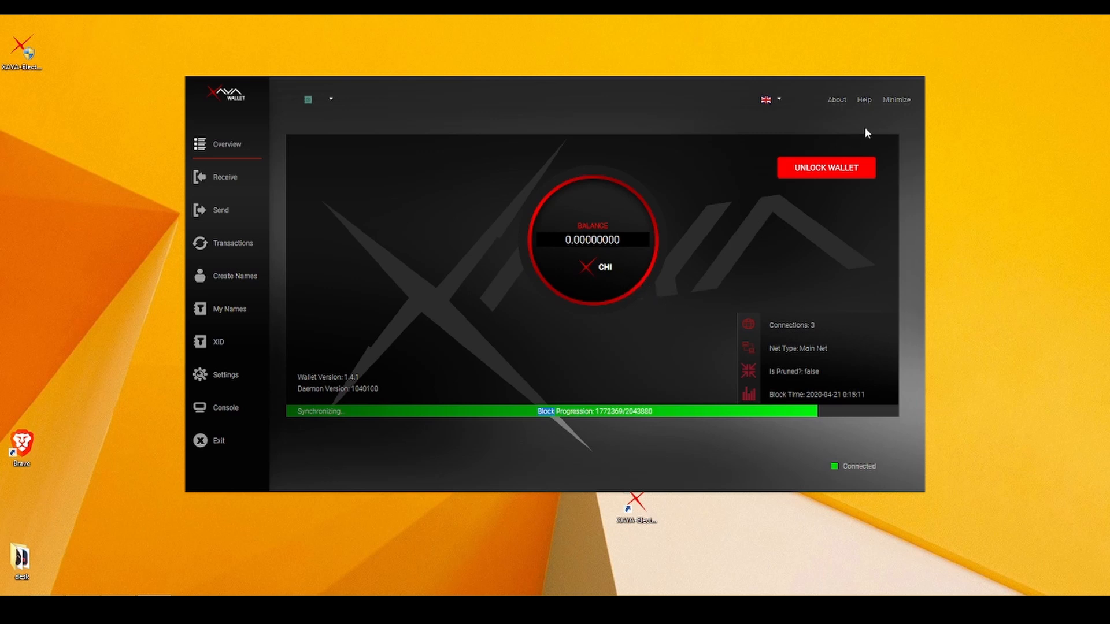
left_click(831, 168)
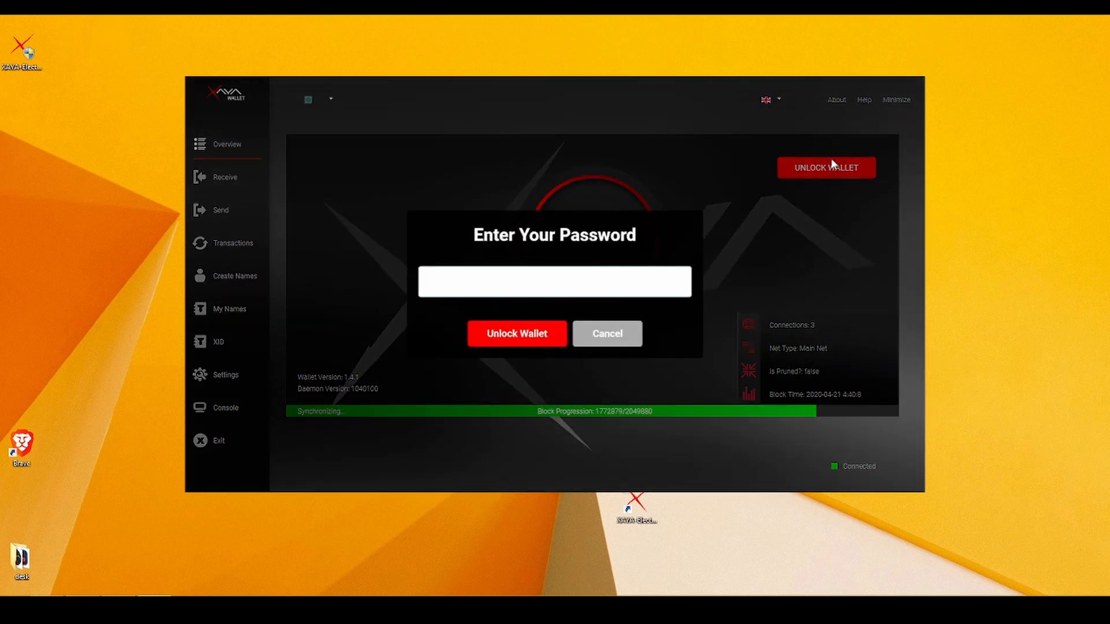
type("••••")
key("Return")
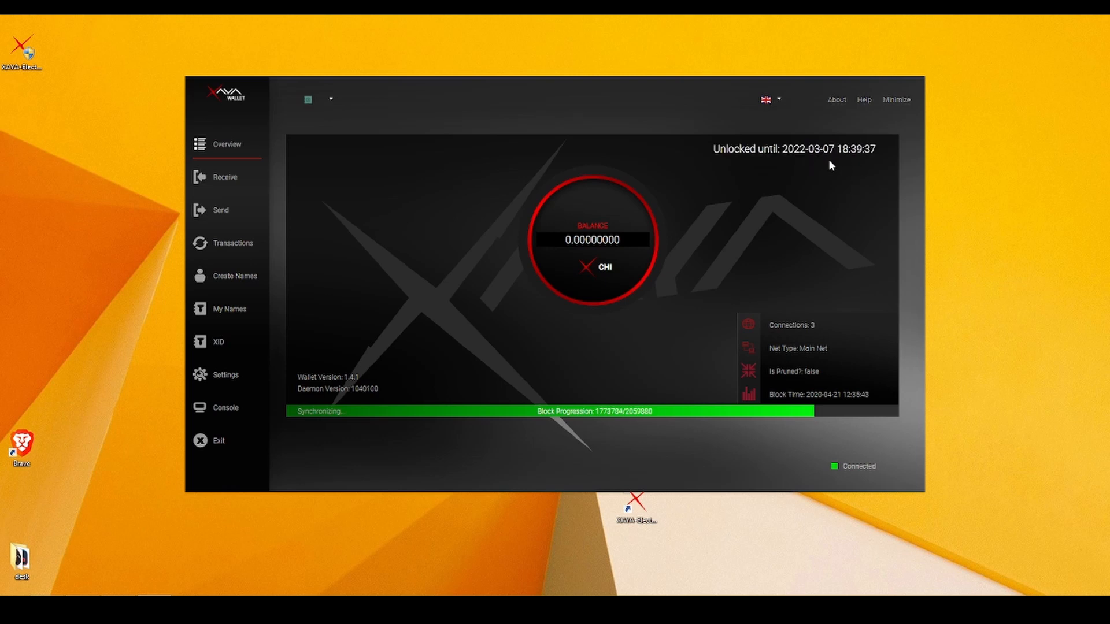
left_click_drag(784, 150, 870, 153)
left_click(862, 160)
left_click_drag(782, 150, 870, 150)
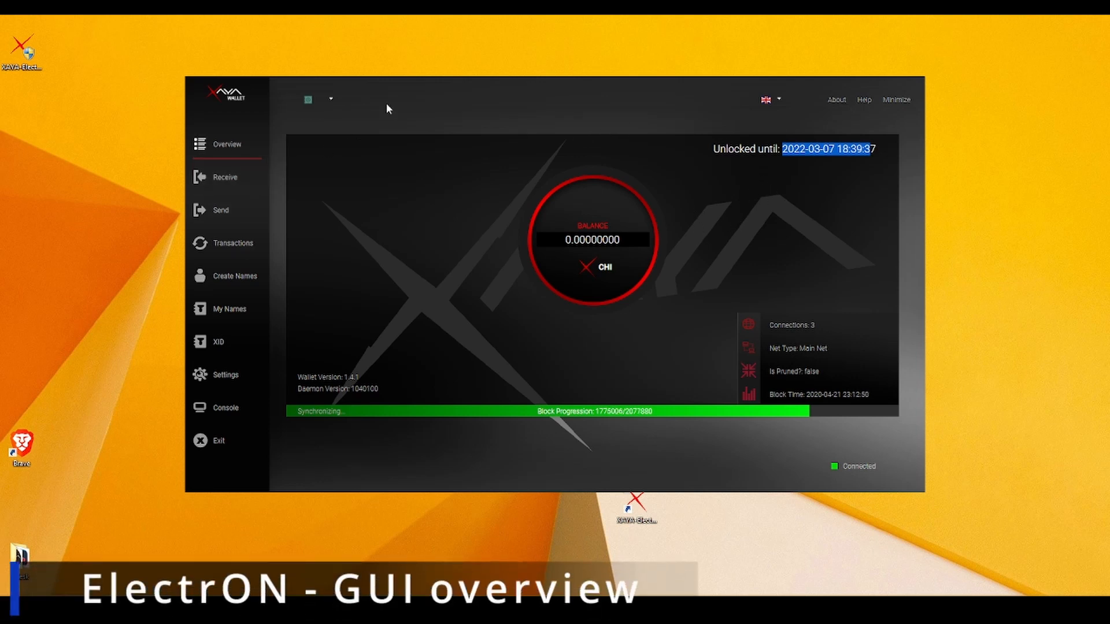
Switch from the Vault Wallet to the game wallet using the wallet selector.
left_click(331, 100)
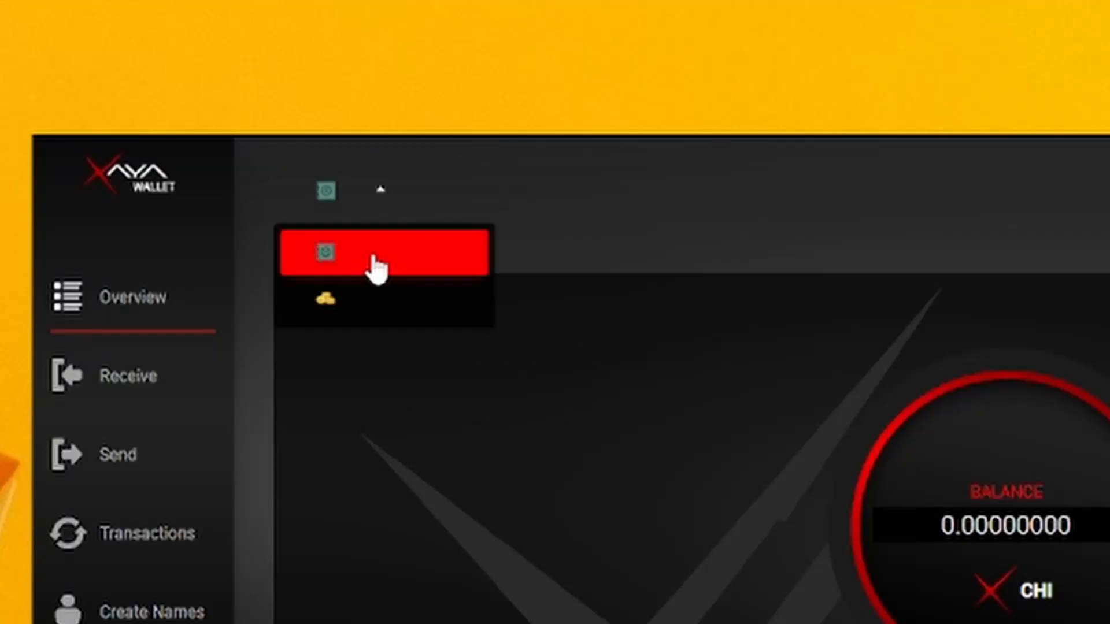
left_click(329, 132)
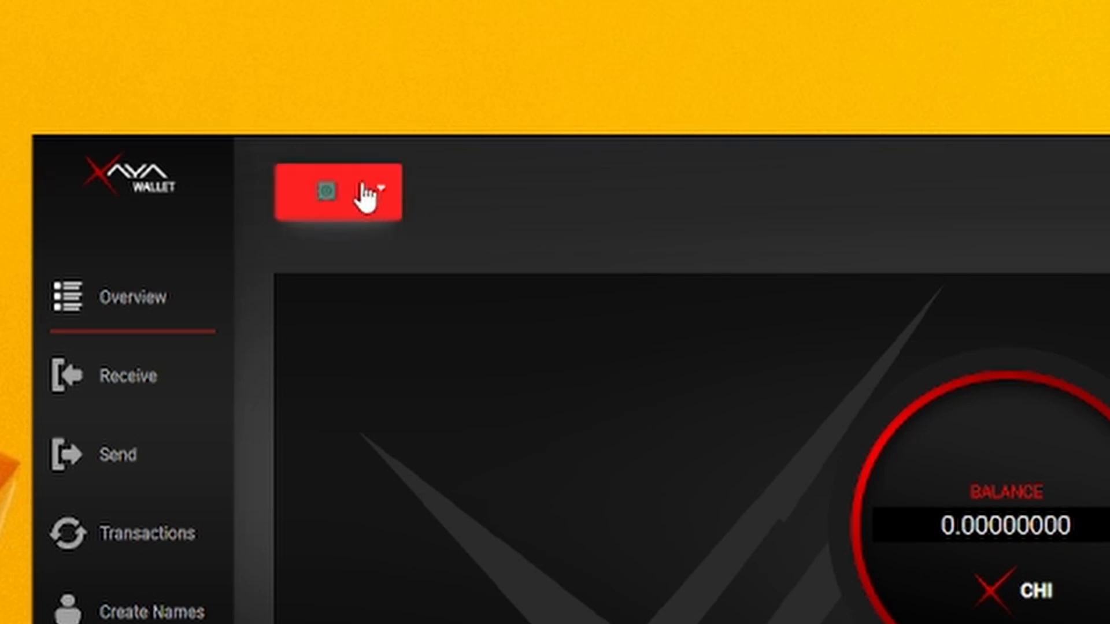
left_click(374, 199)
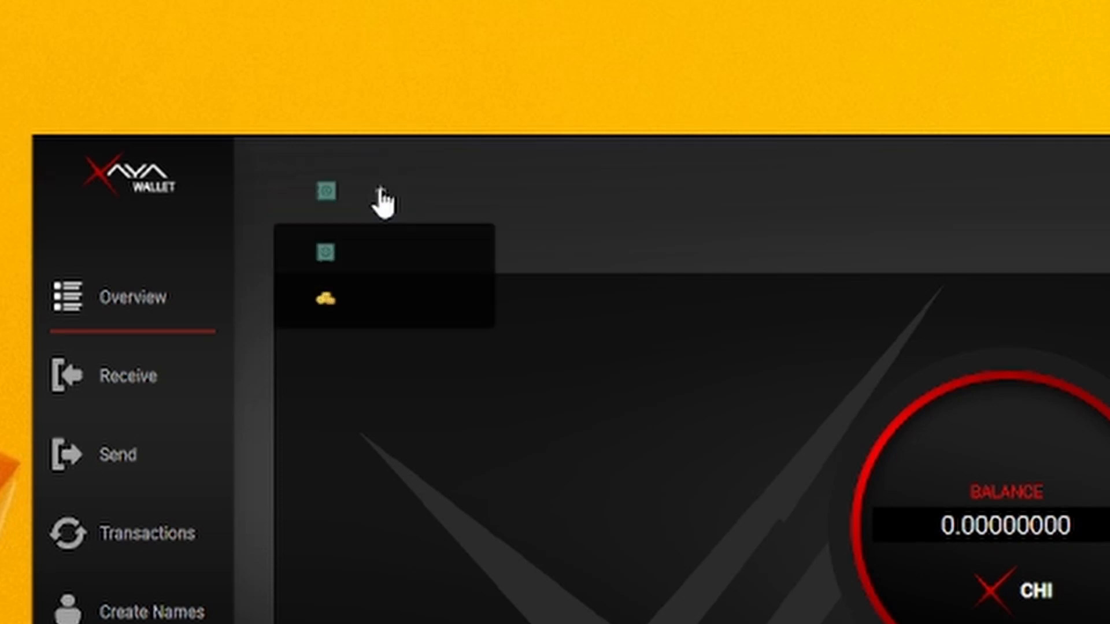
left_click(392, 298)
left_click(391, 255)
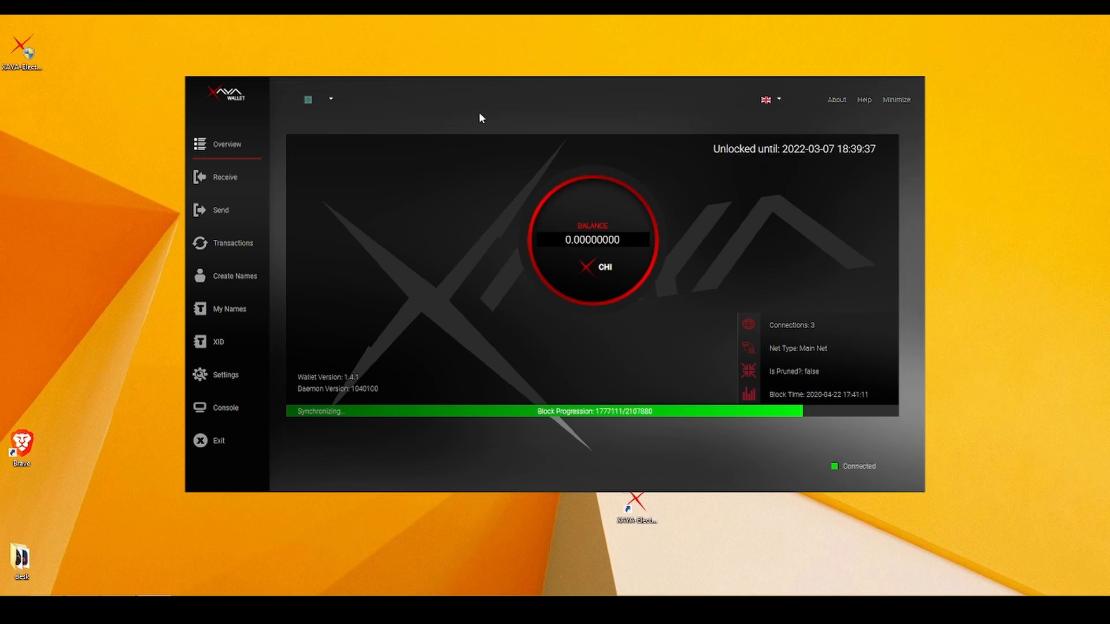
left_click(331, 101)
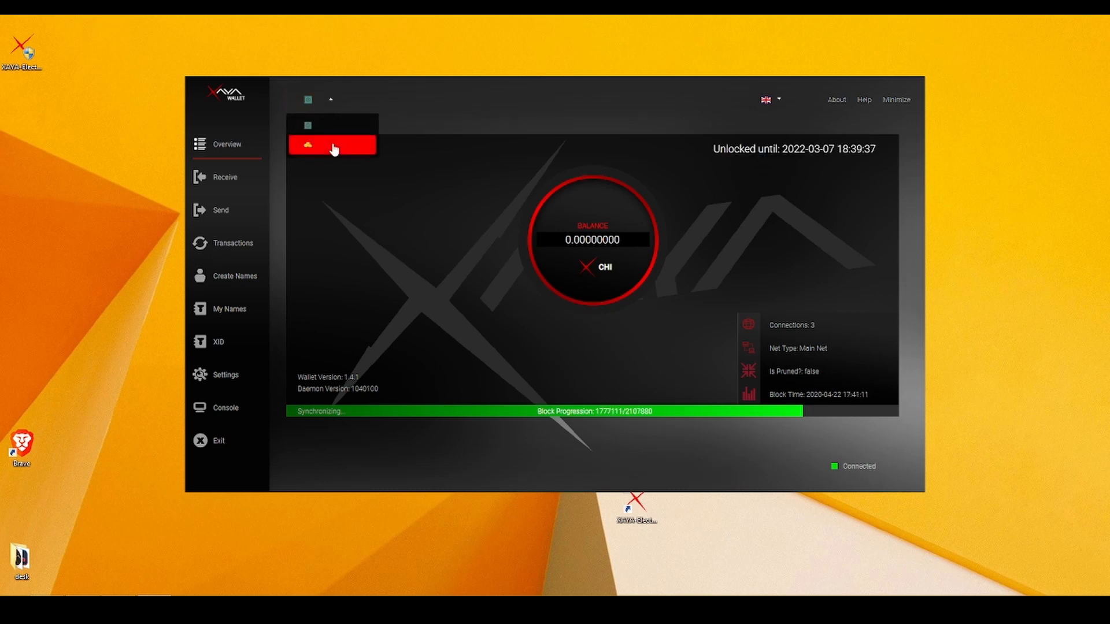
left_click(333, 145)
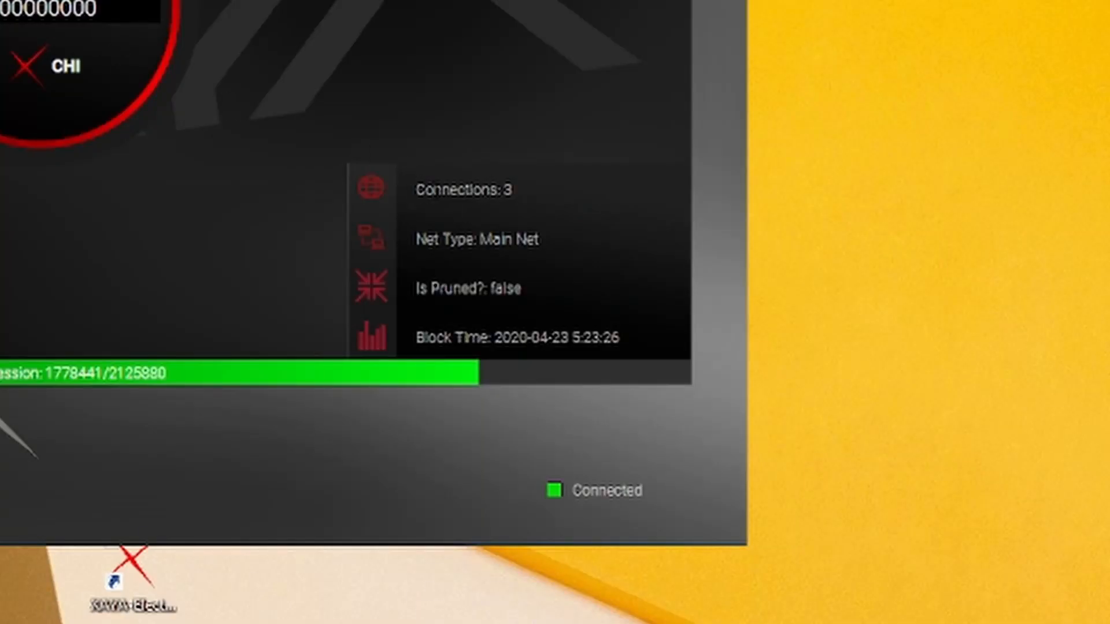
Review the game wallet's 3 connections, Main Net network type and block time.
left_click_drag(514, 190, 480, 190)
double_click(496, 190)
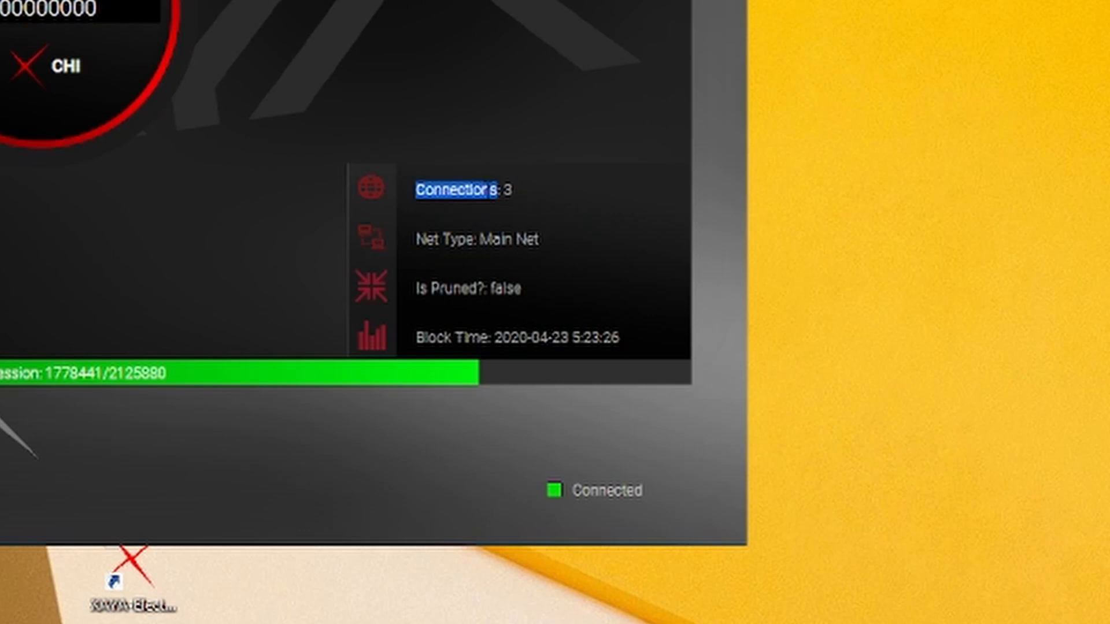
left_click(512, 189)
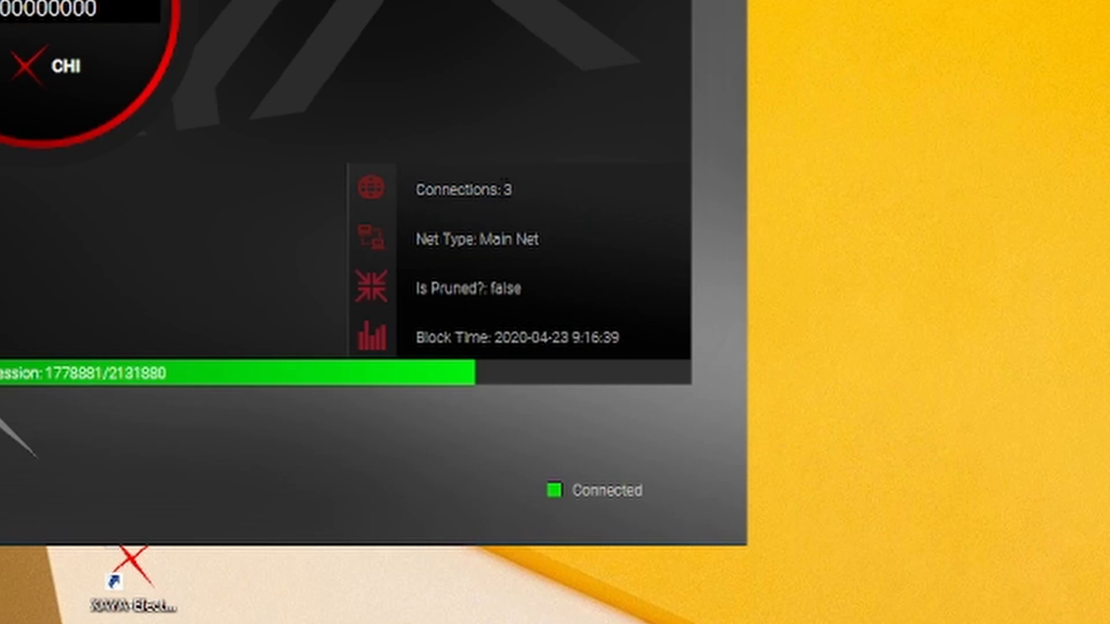
double_click(514, 191)
left_click(496, 174)
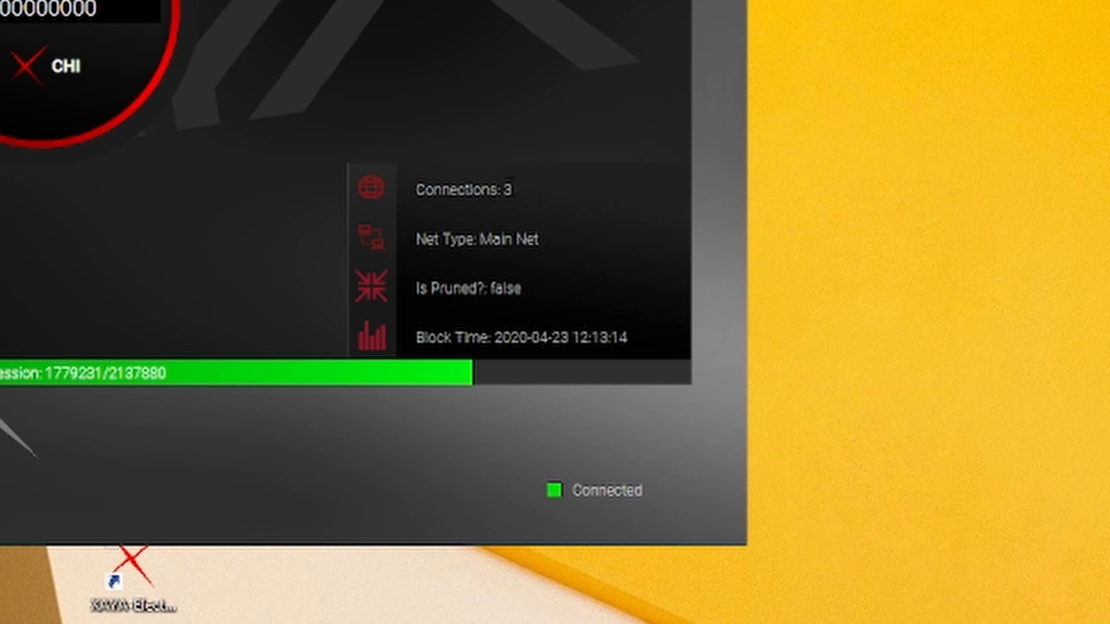
double_click(513, 191)
left_click_drag(497, 190, 506, 190)
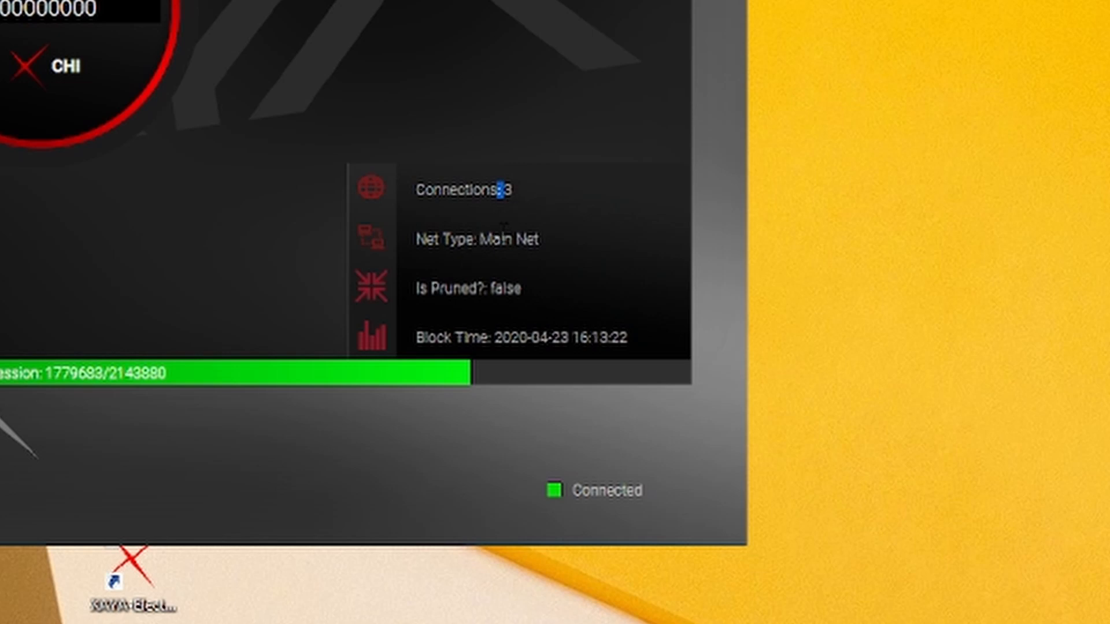
left_click_drag(480, 240, 543, 247)
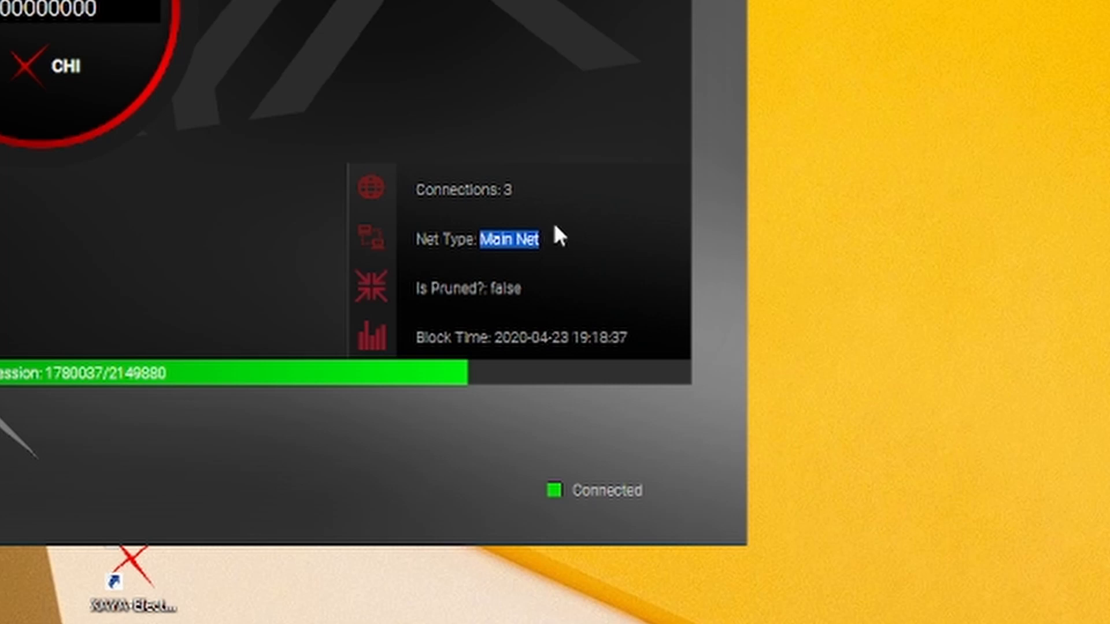
left_click(550, 235)
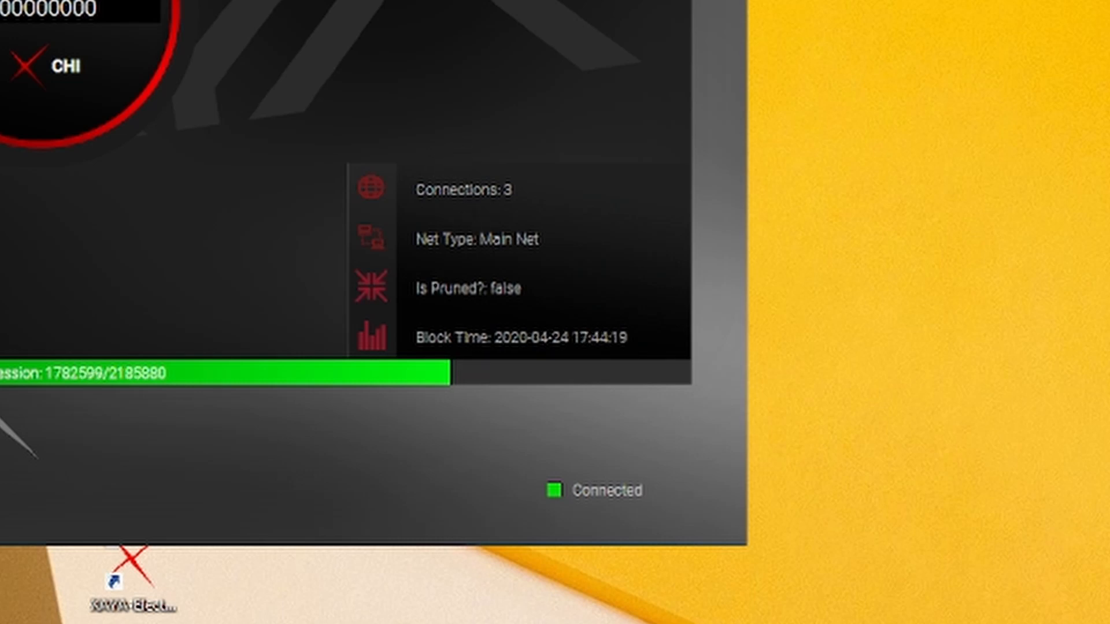
triple_click(495, 337)
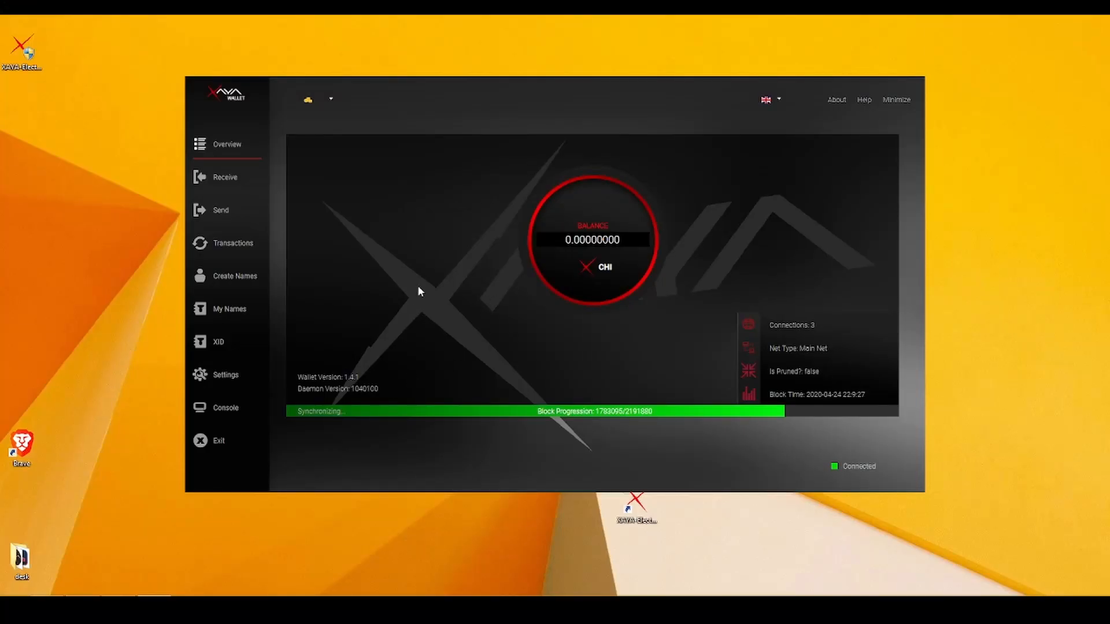
Create a receiving address labelled 'chi nick' and select it for copying.
left_click(228, 177)
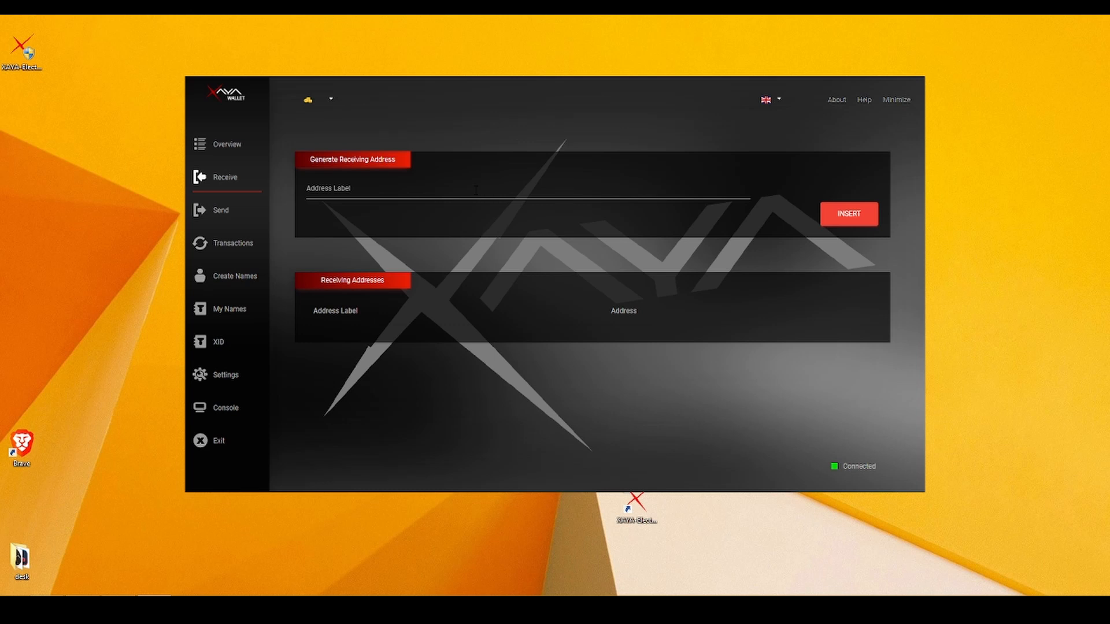
left_click(426, 191)
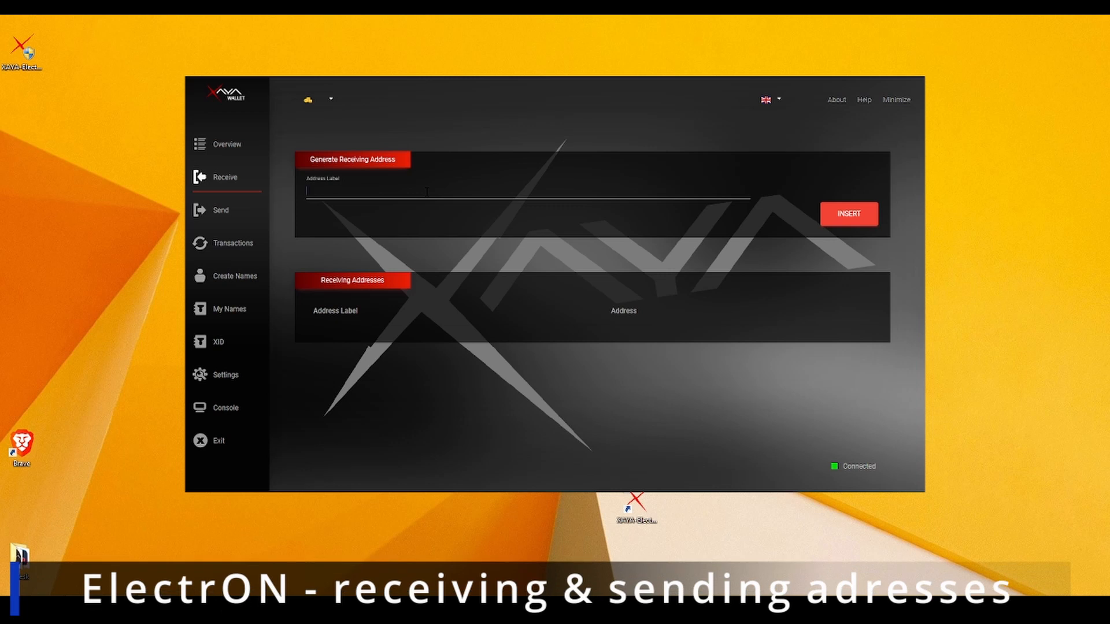
type("chi")
type("ck")
left_click(845, 215)
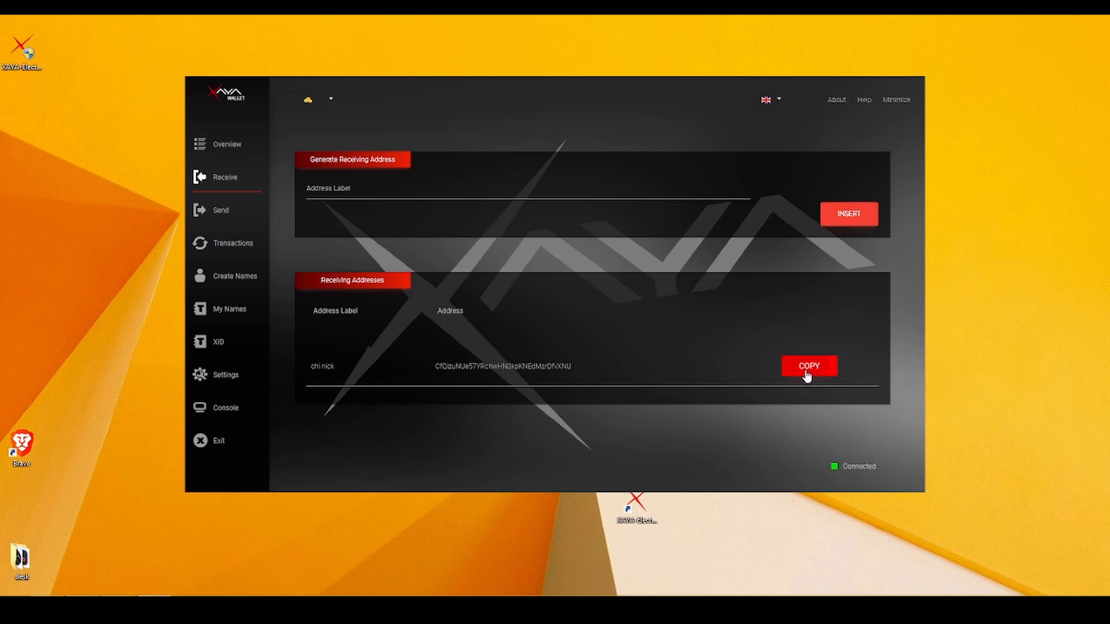
double_click(509, 366)
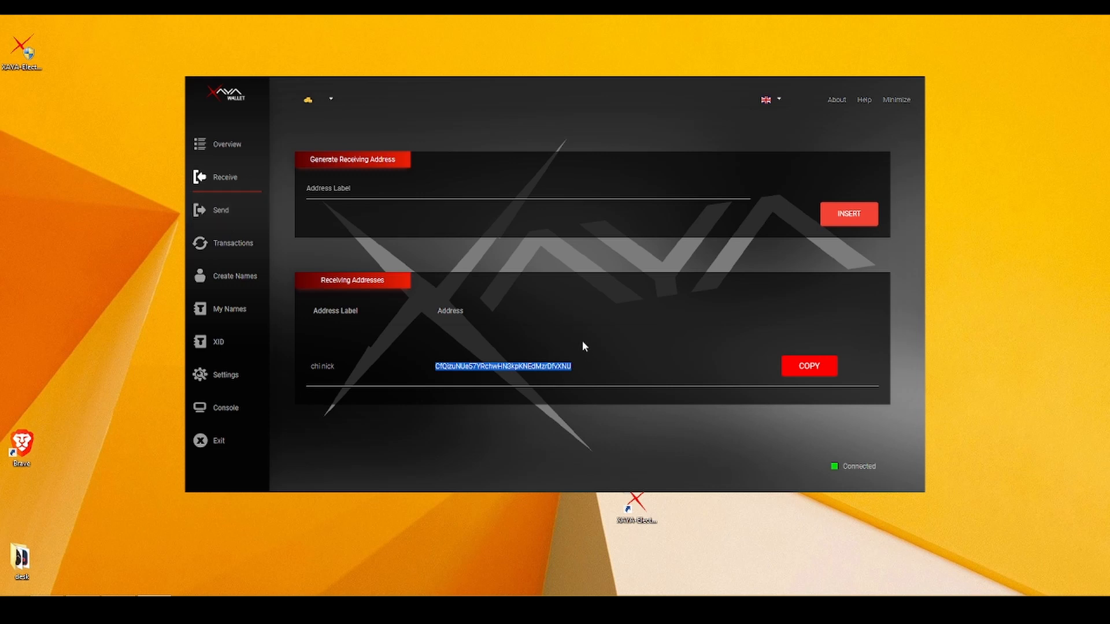
Enter a 10 CHI payment to the pasted chi nick address, then return to Receive.
left_click(225, 214)
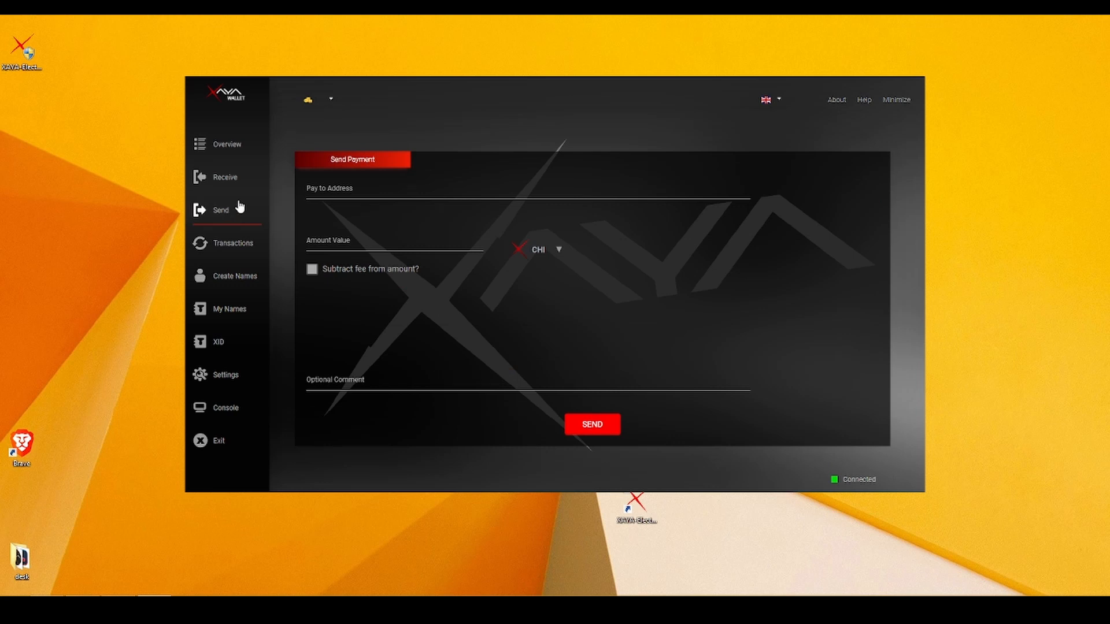
left_click(346, 243)
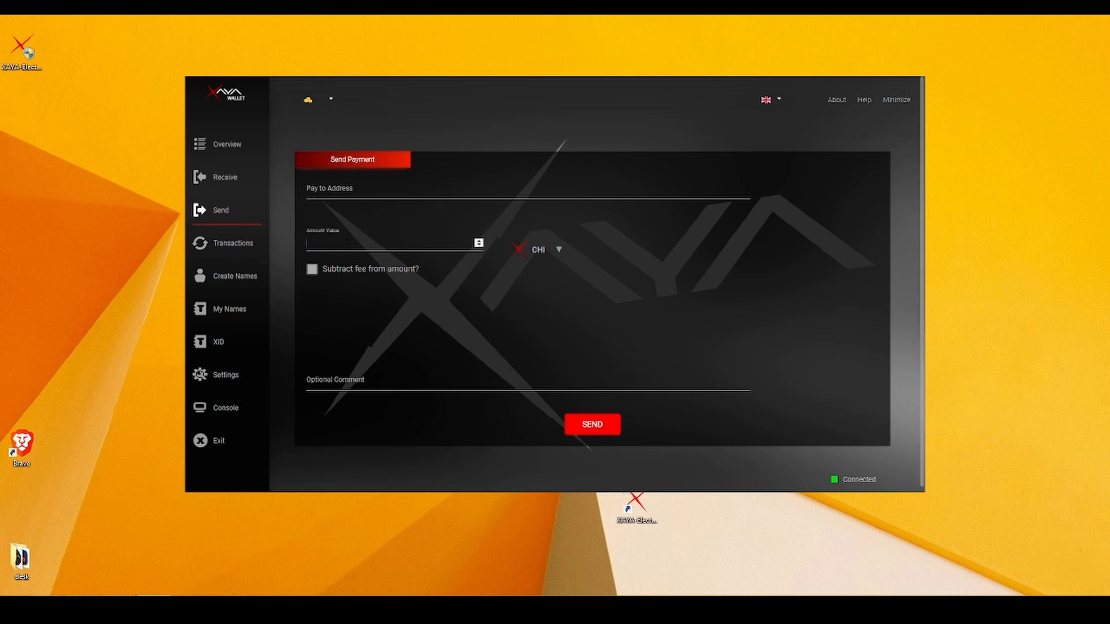
type("10")
left_click(337, 186)
type("CfQizuNCe57YRchwHN3kpKNEdMzrDfvXNU")
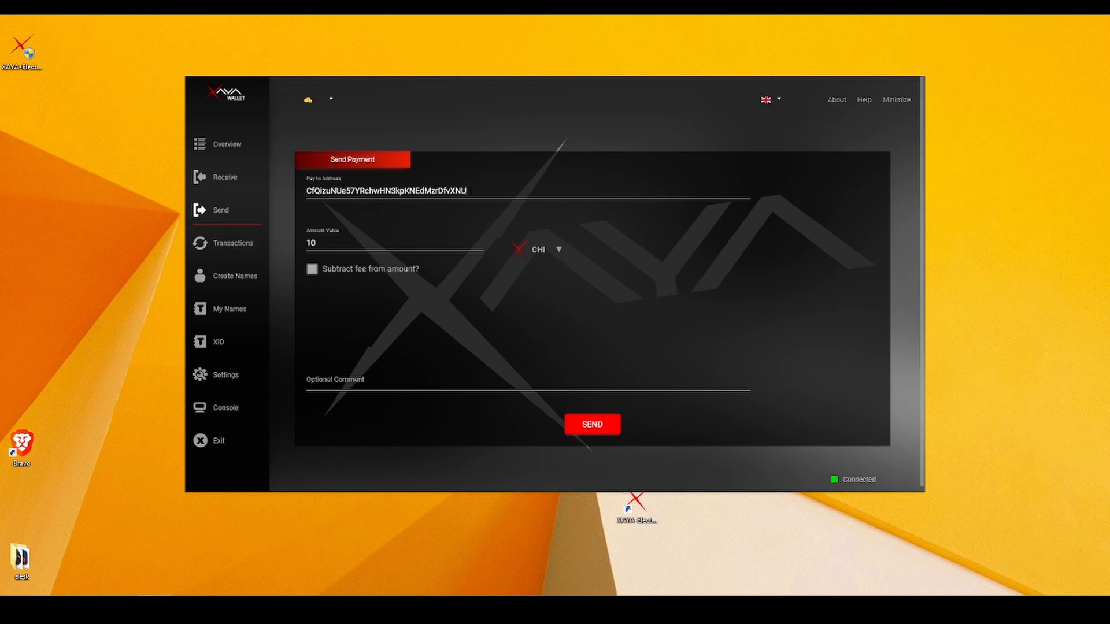
key("ctrl+a")
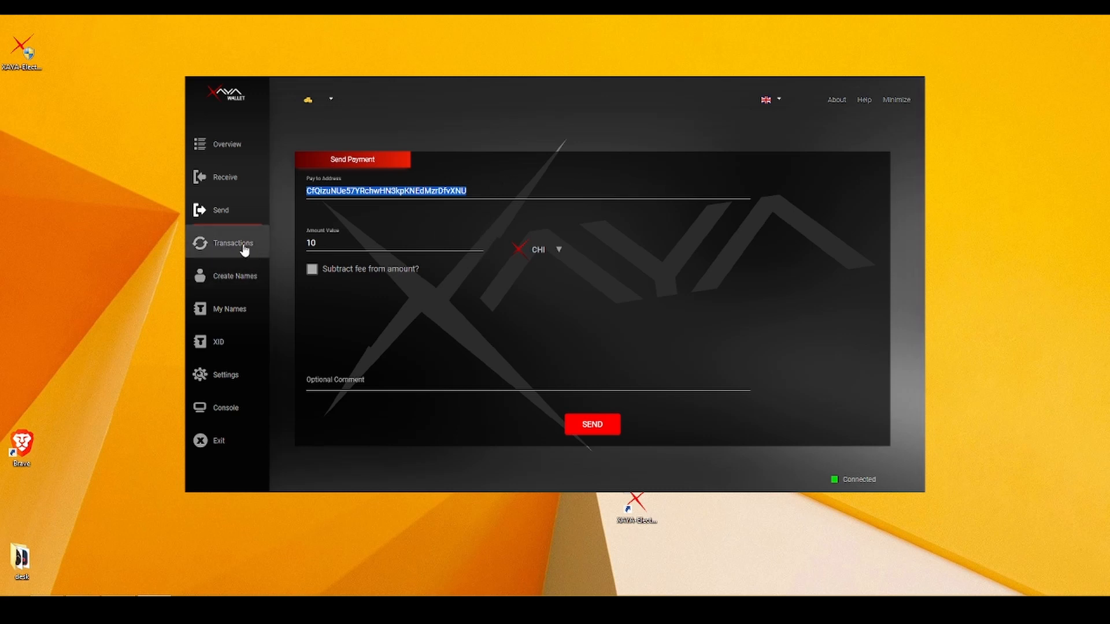
left_click(235, 181)
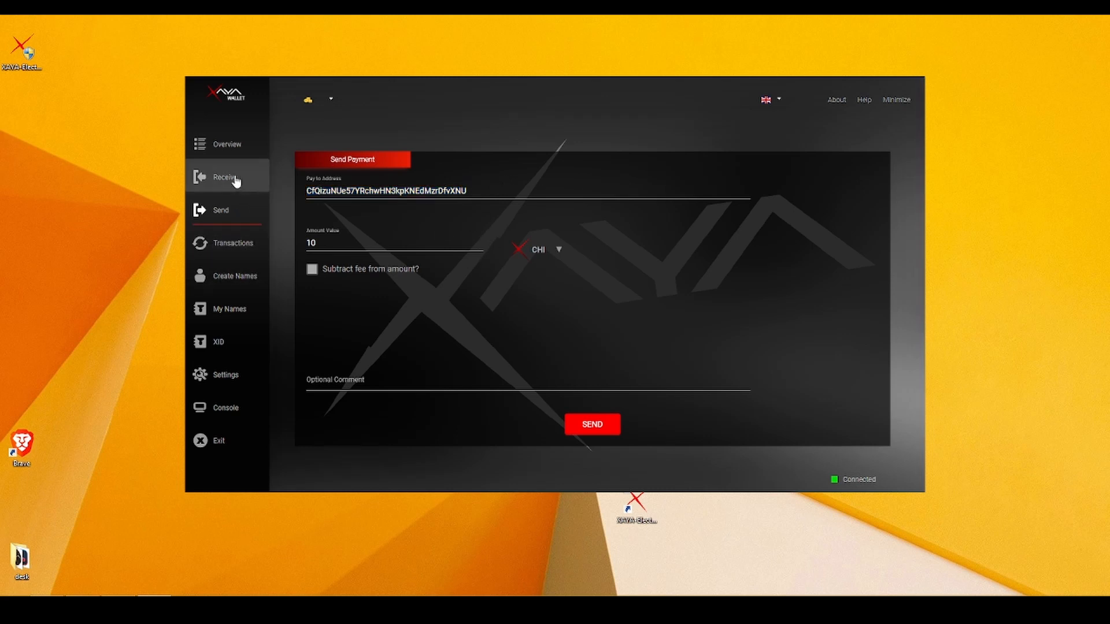
Add a receiving address labelled 'chi snack', select it for copying, and return to Send.
left_click(464, 191)
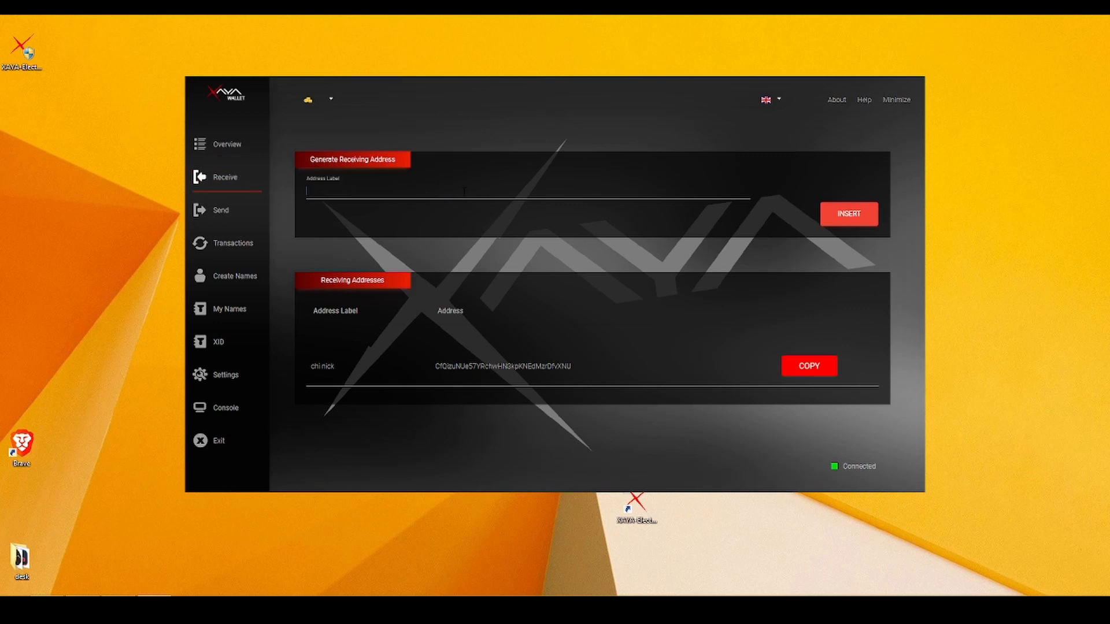
type("chi snack")
left_click(858, 212)
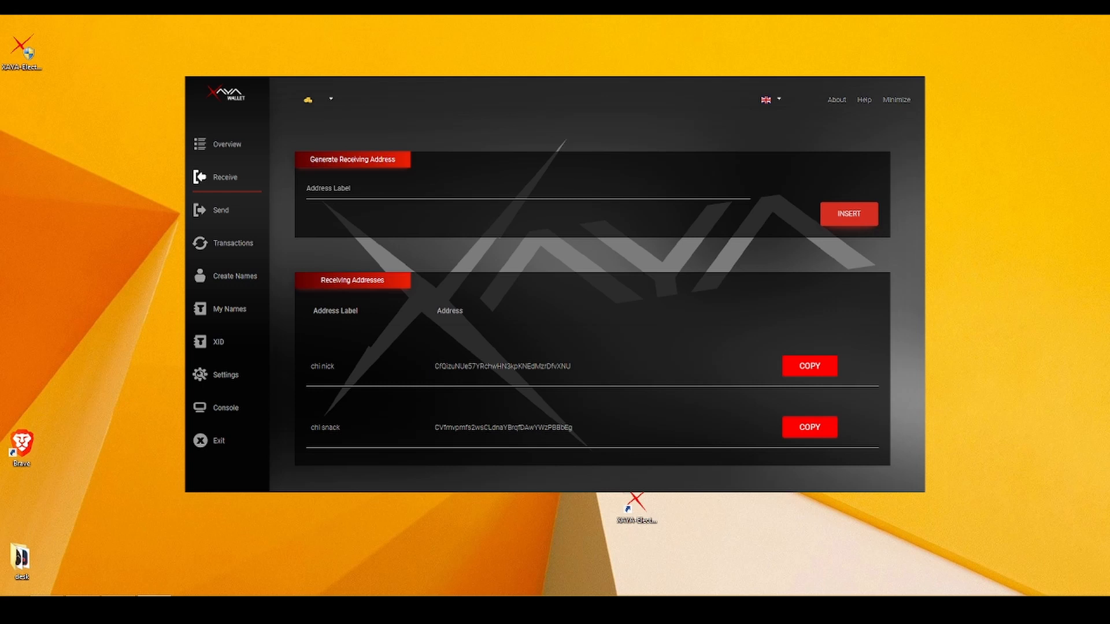
left_click(809, 428)
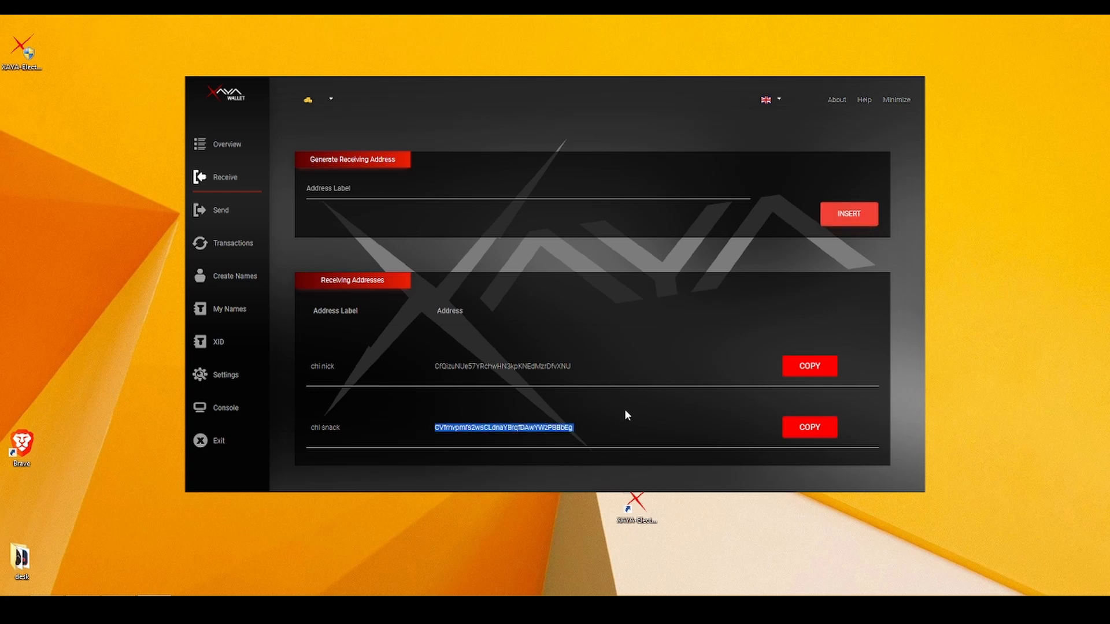
left_click(239, 211)
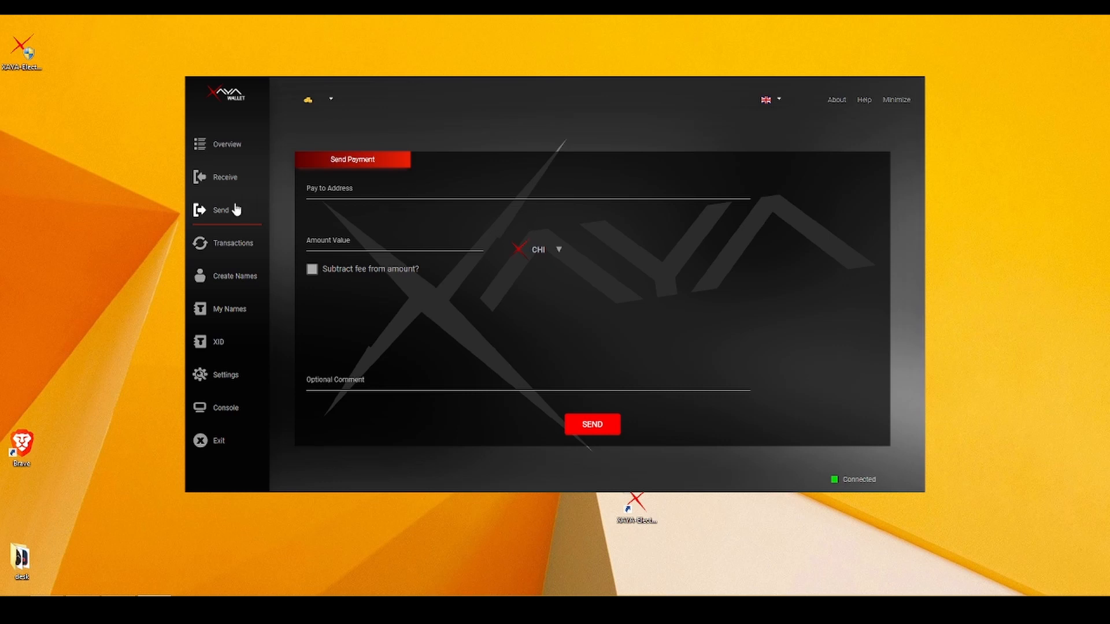
Paste the copied address as recipient, enter an amount of 1 CHI, then go to Transactions.
left_click(359, 191)
key("ctrl+v")
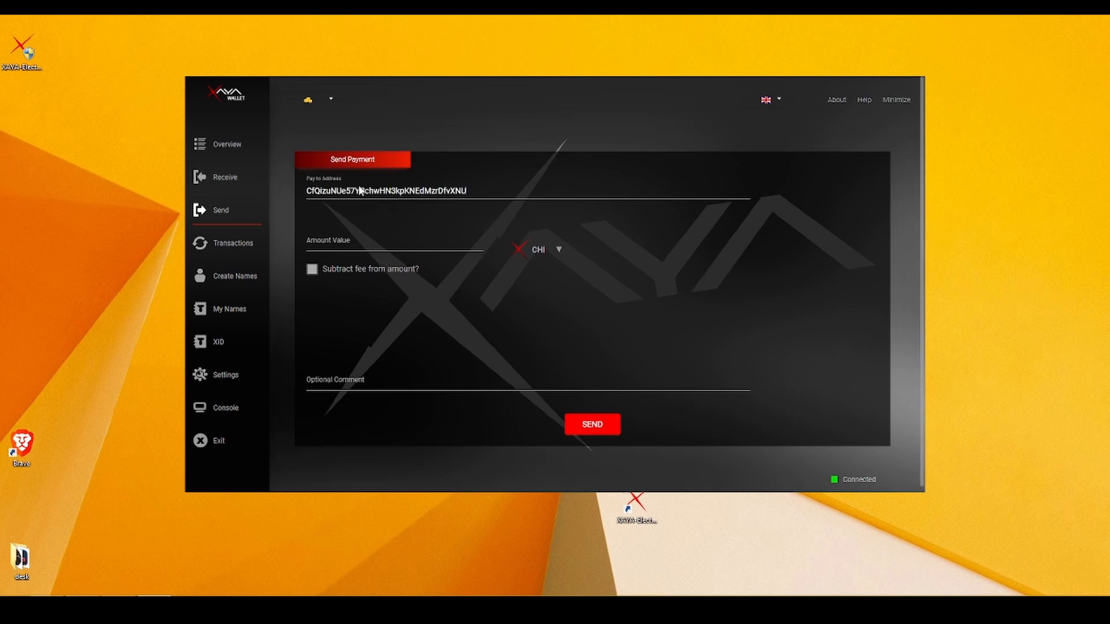
left_click(367, 247)
type("1")
left_click(559, 251)
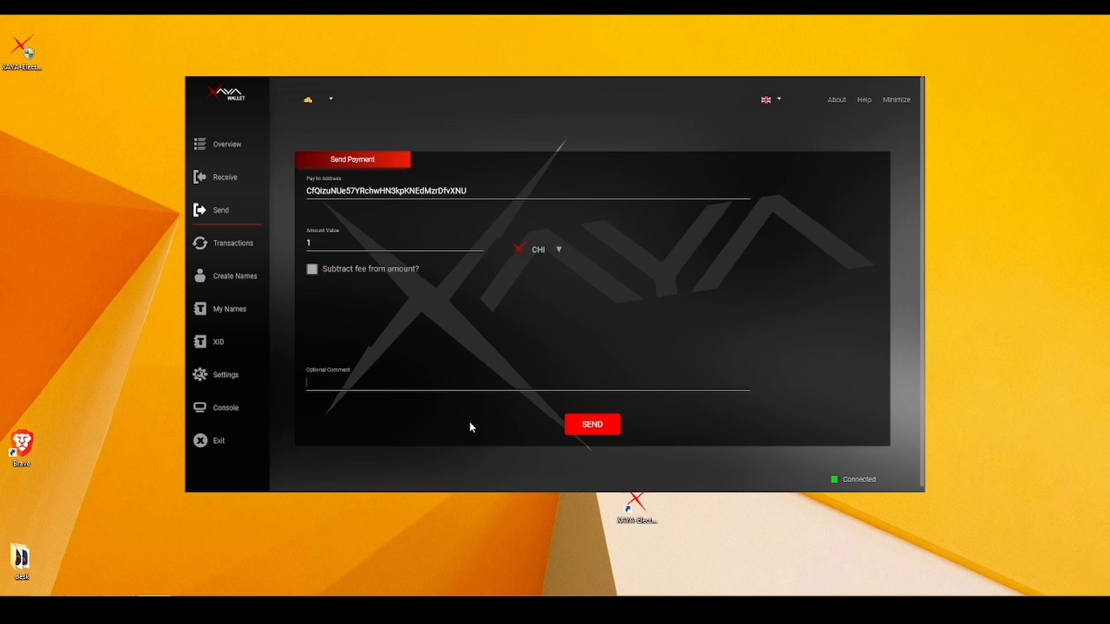
left_click(230, 242)
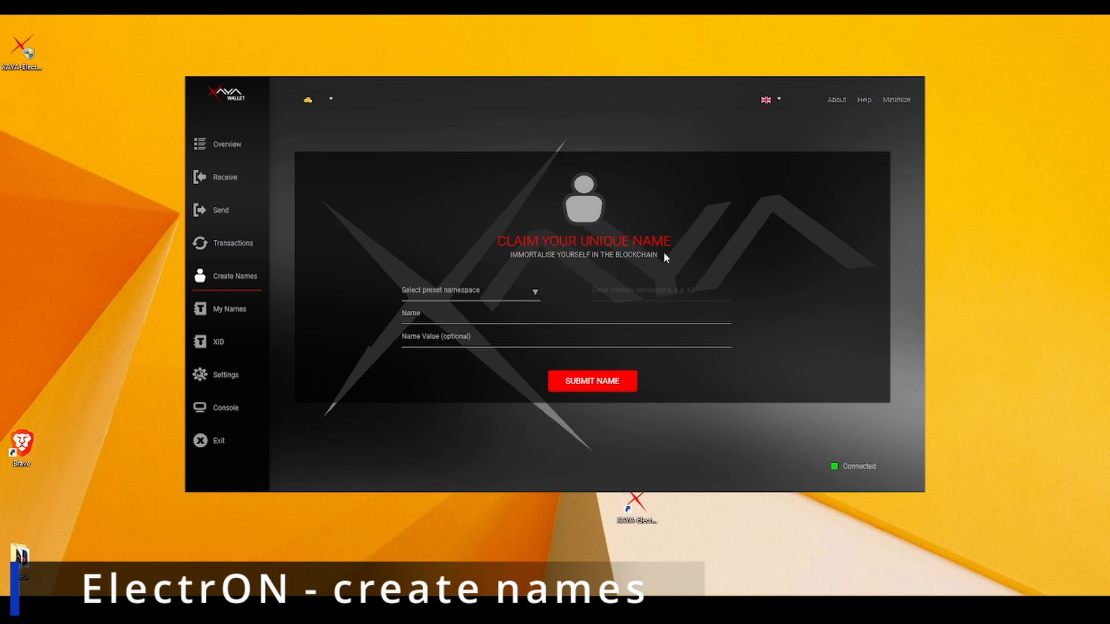
Choose the 'p/ Reserve your account name' namespace, enter nickbigboss, and submit the claim.
left_click(537, 296)
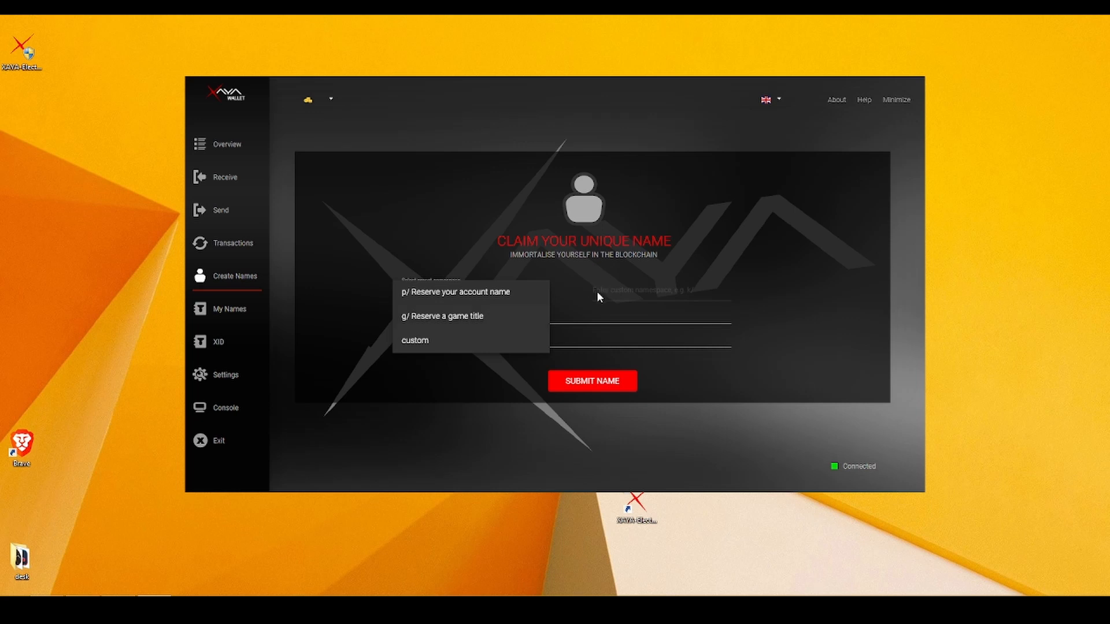
left_click(494, 293)
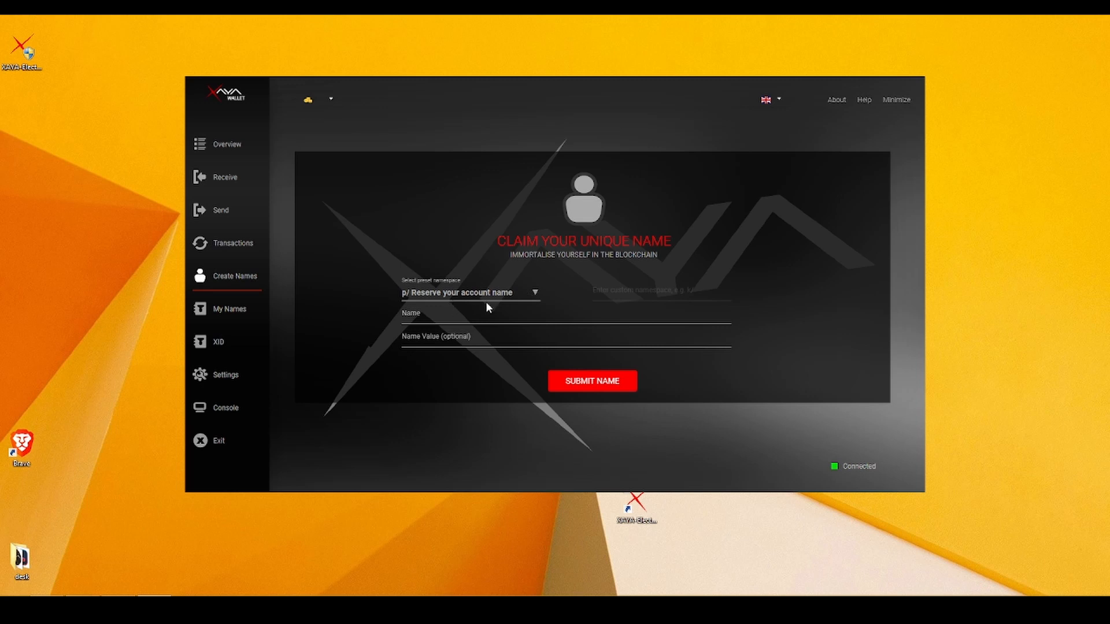
left_click(480, 324)
type("nick")
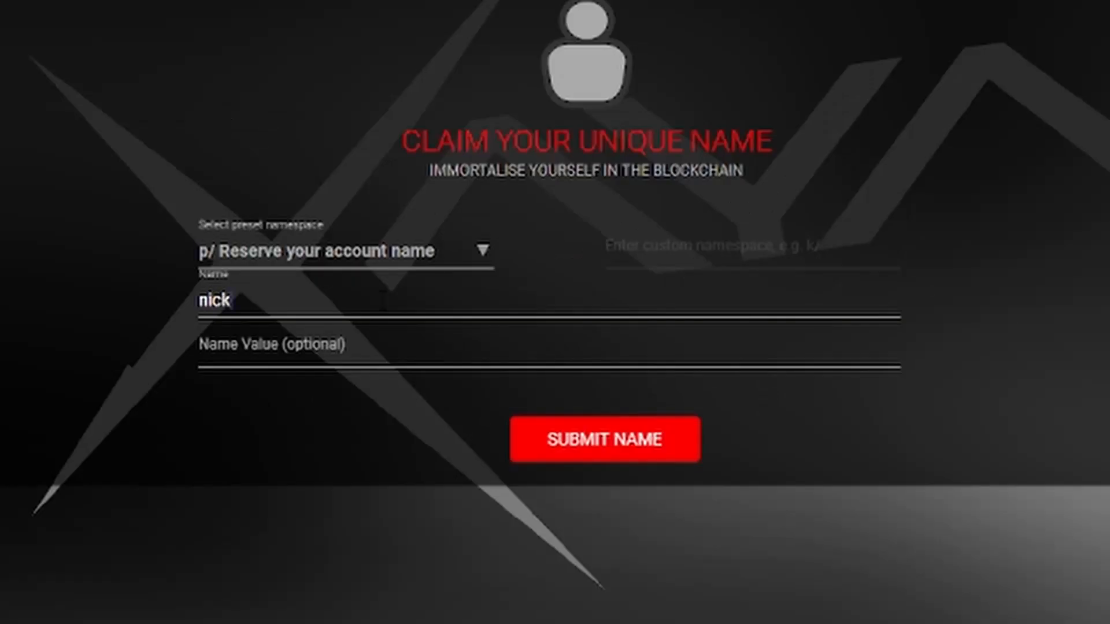
type("bigboss")
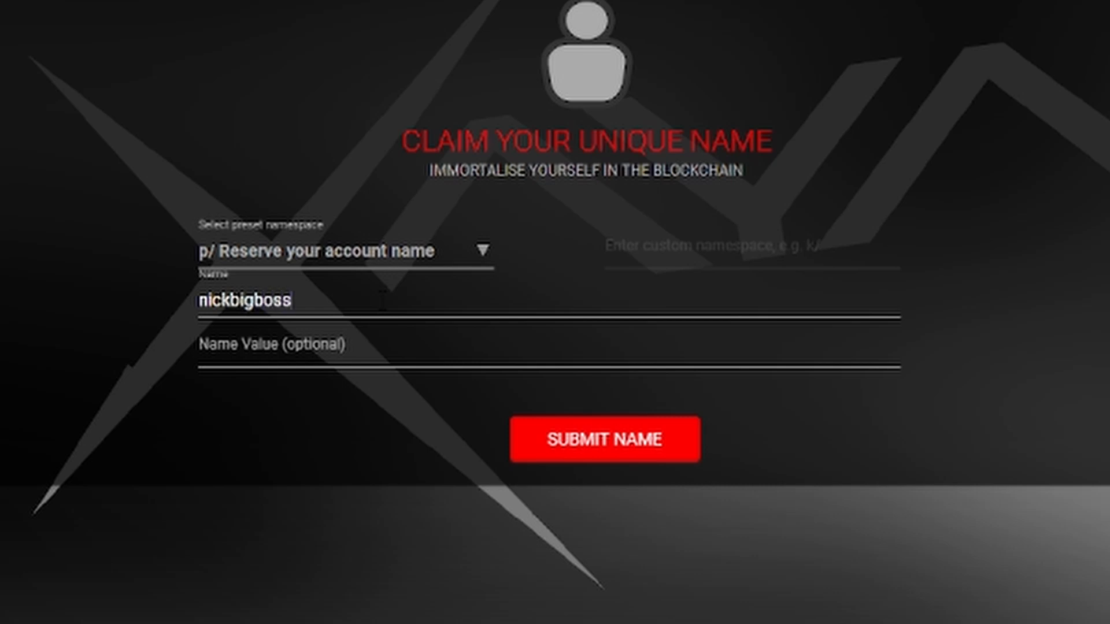
left_click(634, 435)
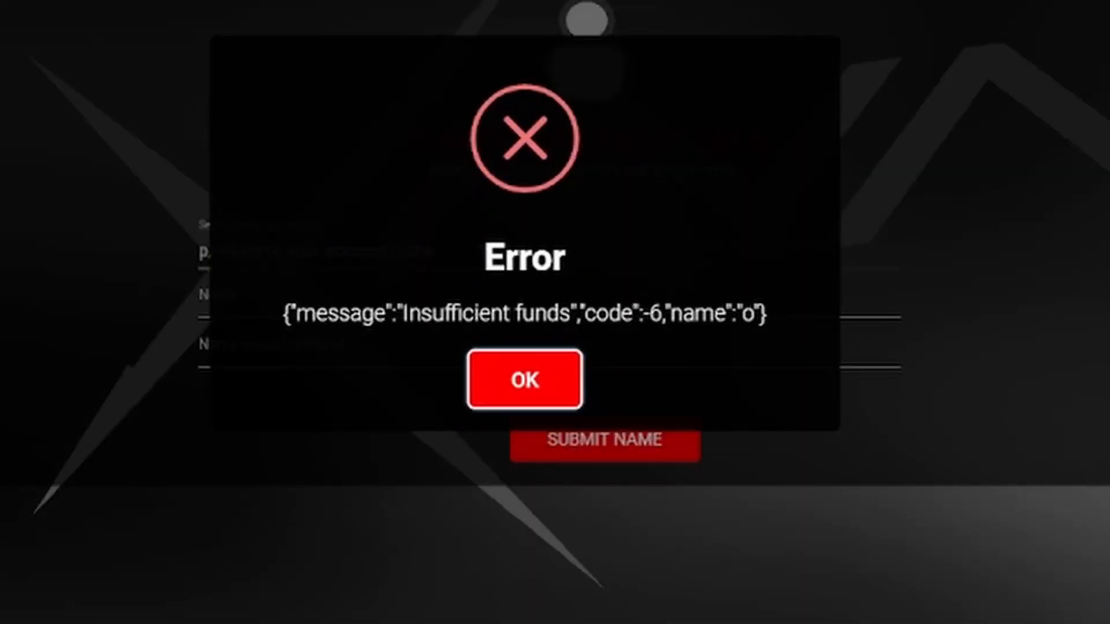
Highlight the 'Insufficient funds' error message, then dismiss the error dialog.
left_click_drag(397, 306, 716, 312)
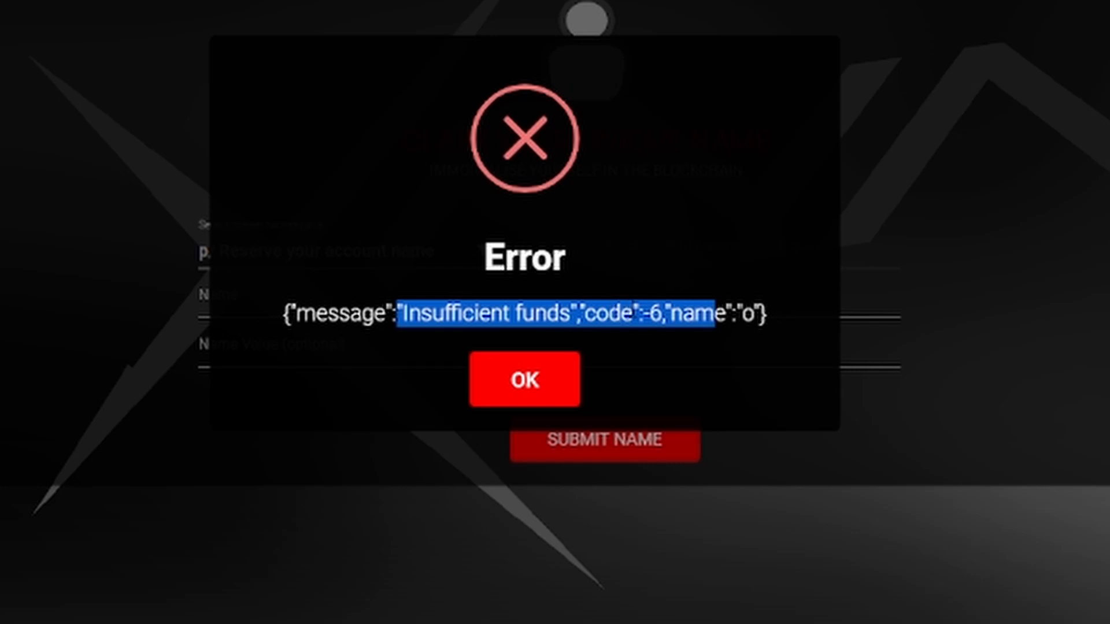
left_click(540, 380)
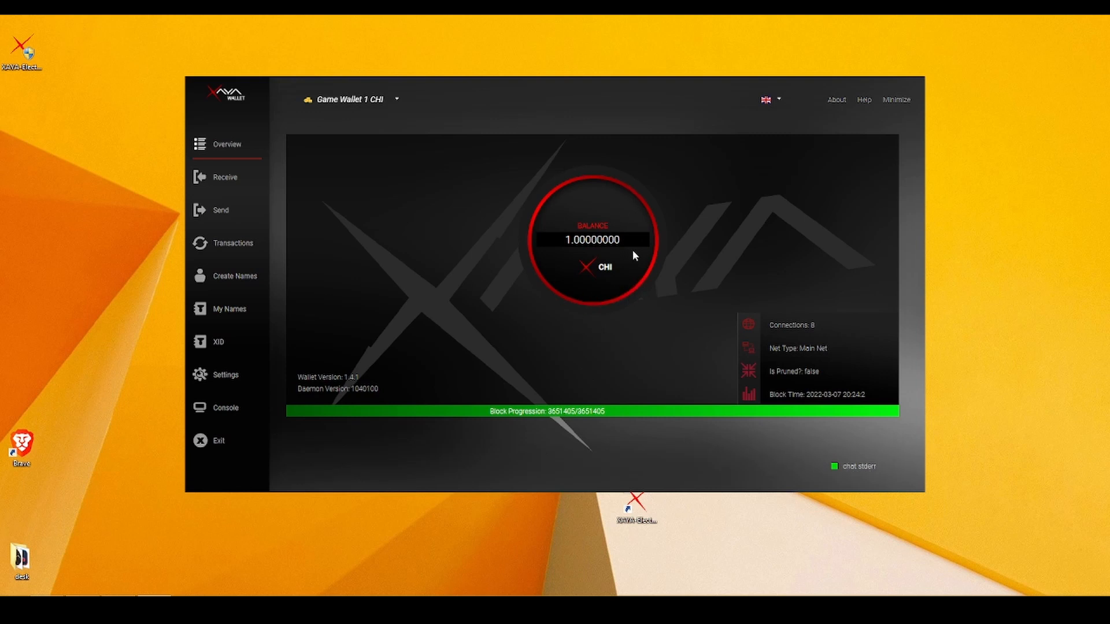
Check the 1.00000000 CHI balance, keep Game Wallet selected, and reach the Create Names form.
left_click_drag(567, 239, 630, 242)
left_click(604, 237)
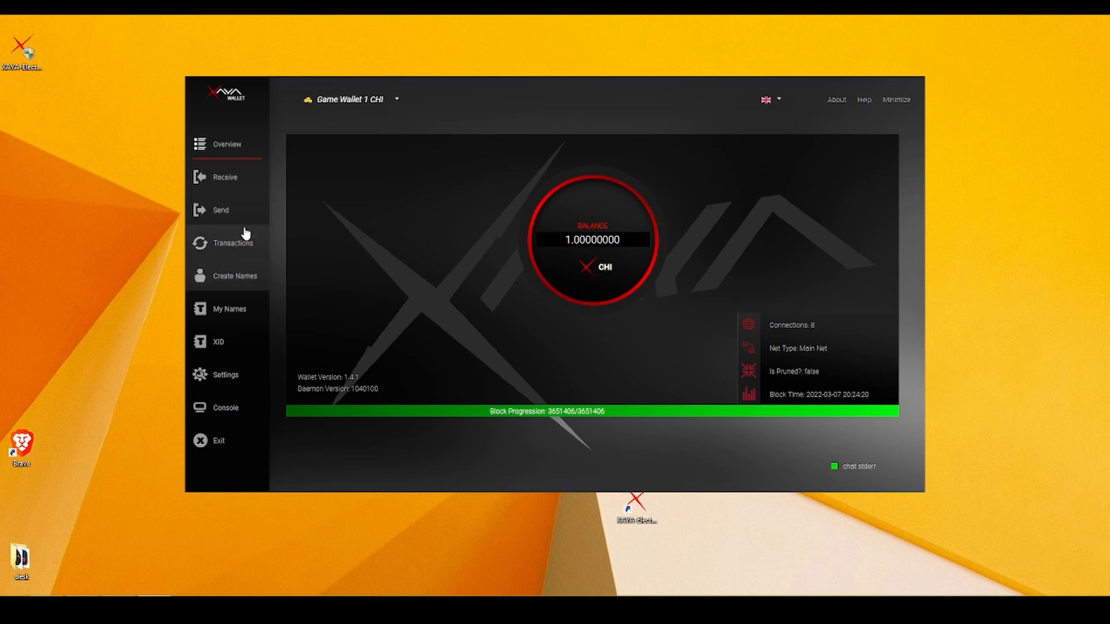
left_click(244, 279)
left_click(225, 144)
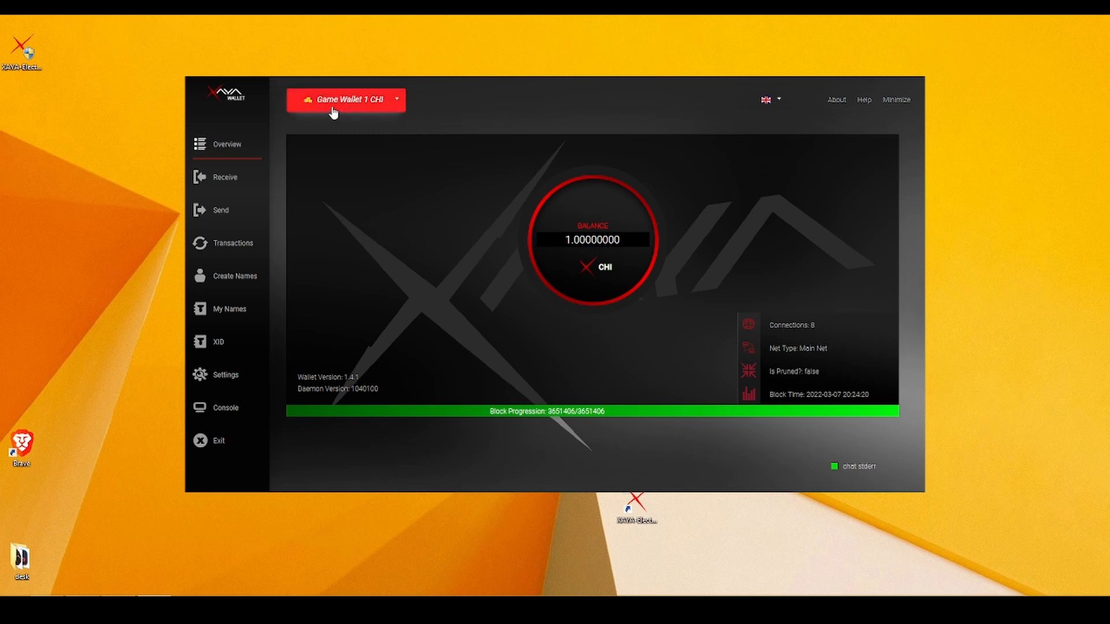
left_click(388, 107)
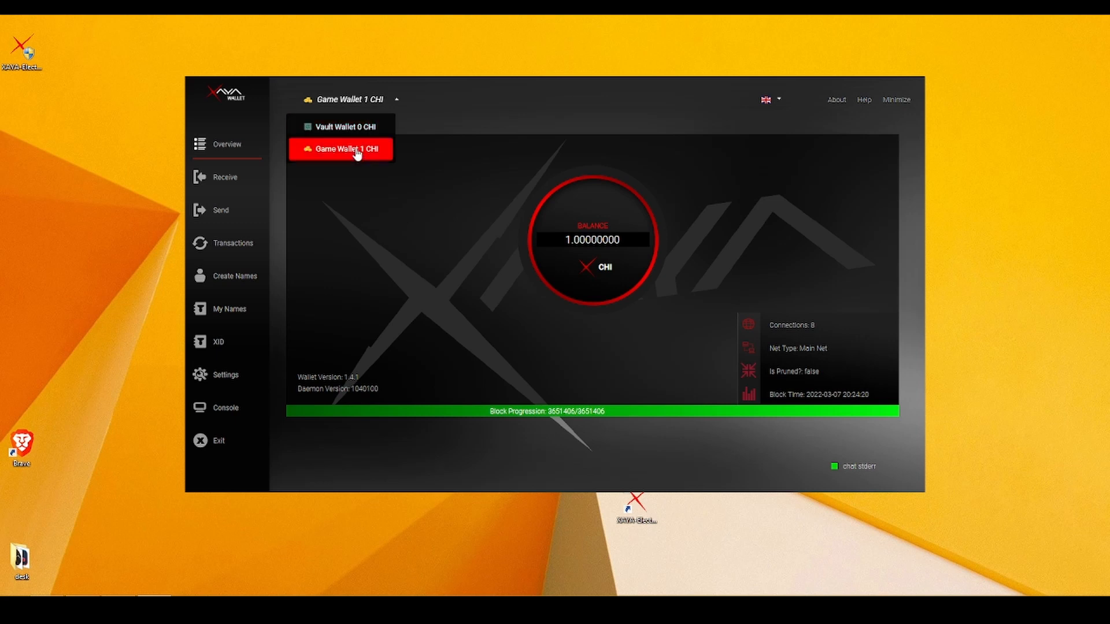
left_click(356, 151)
left_click(233, 280)
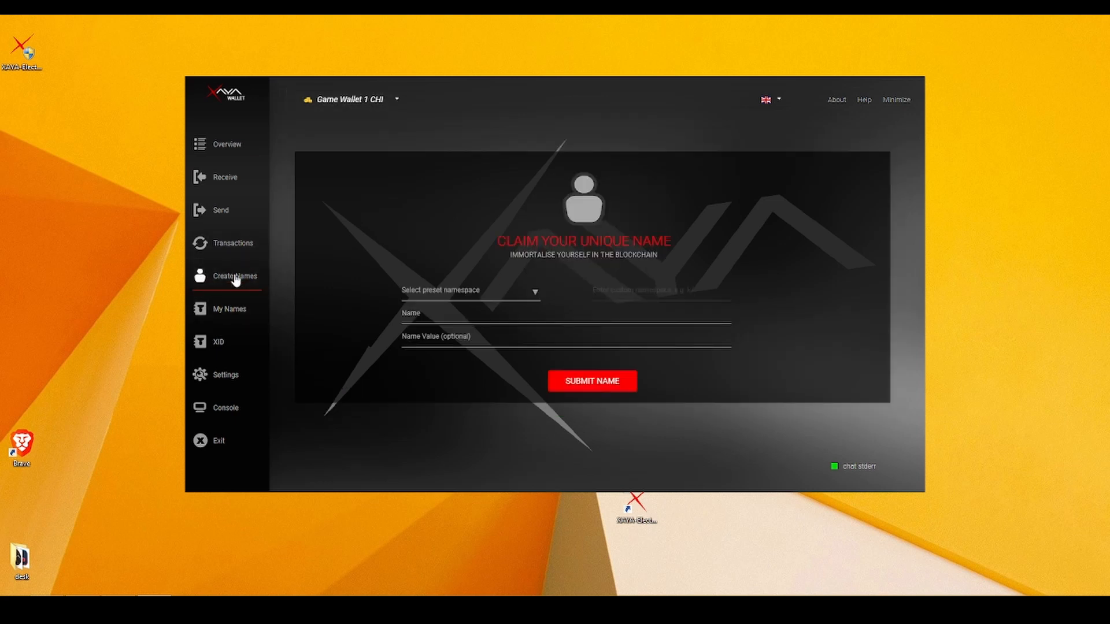
Claim nickbigboss under the p/ namespace and acknowledge the pending-name confirmation.
left_click(532, 296)
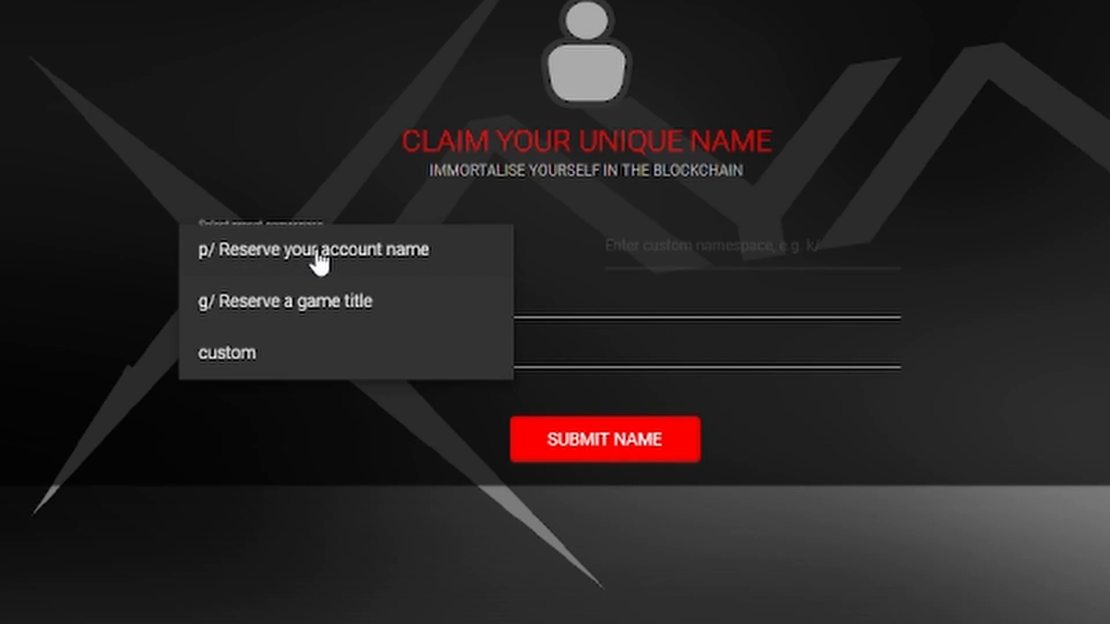
left_click(361, 263)
left_click(331, 301)
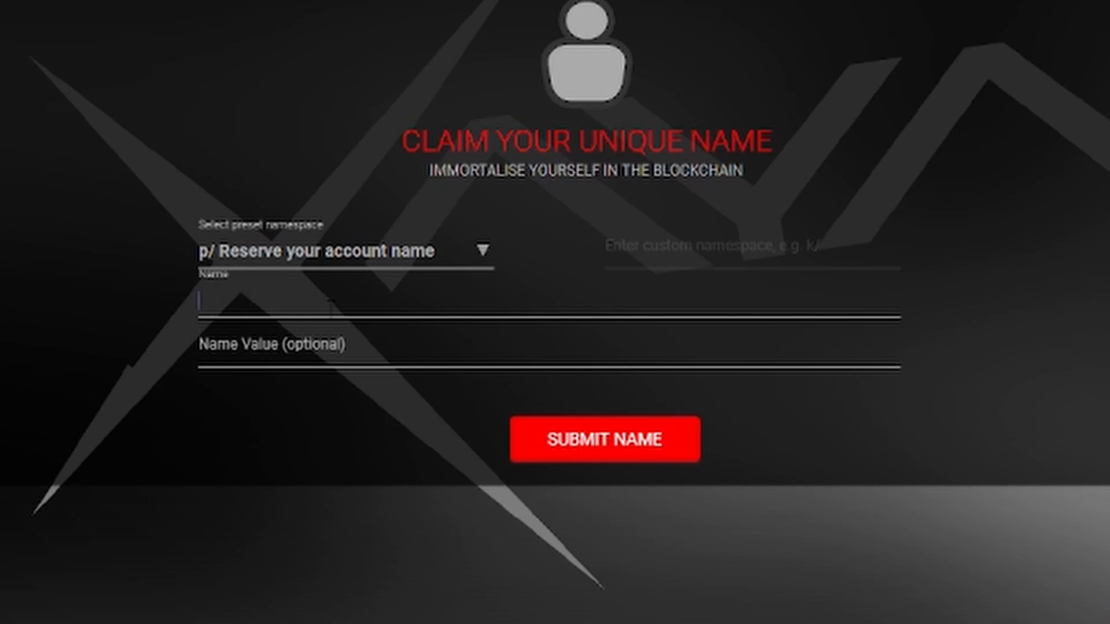
type("nickbi")
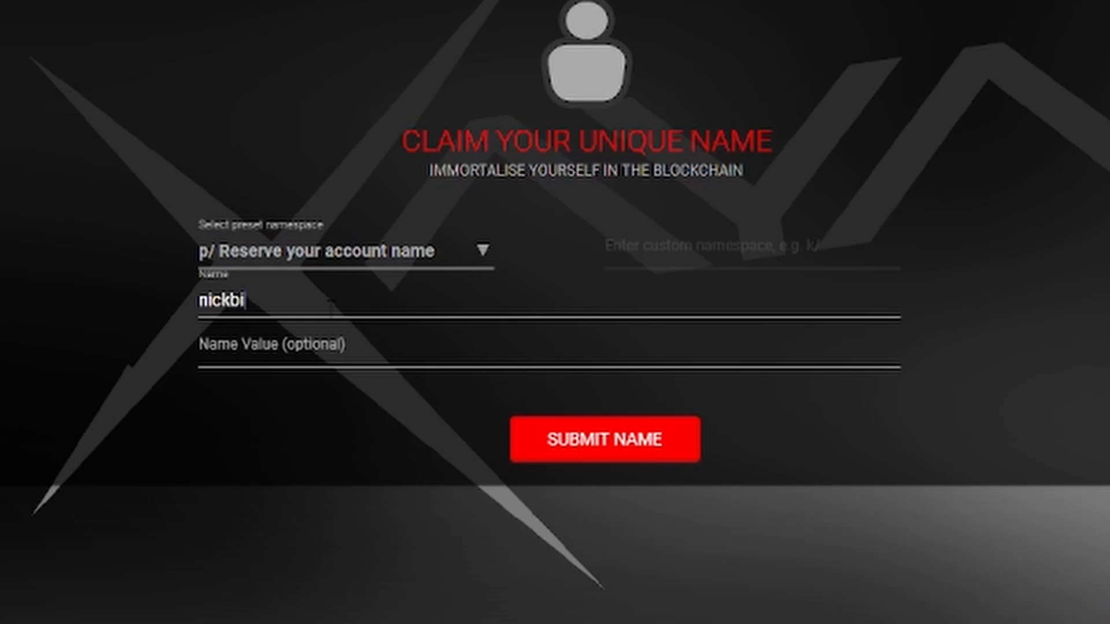
type("gboss")
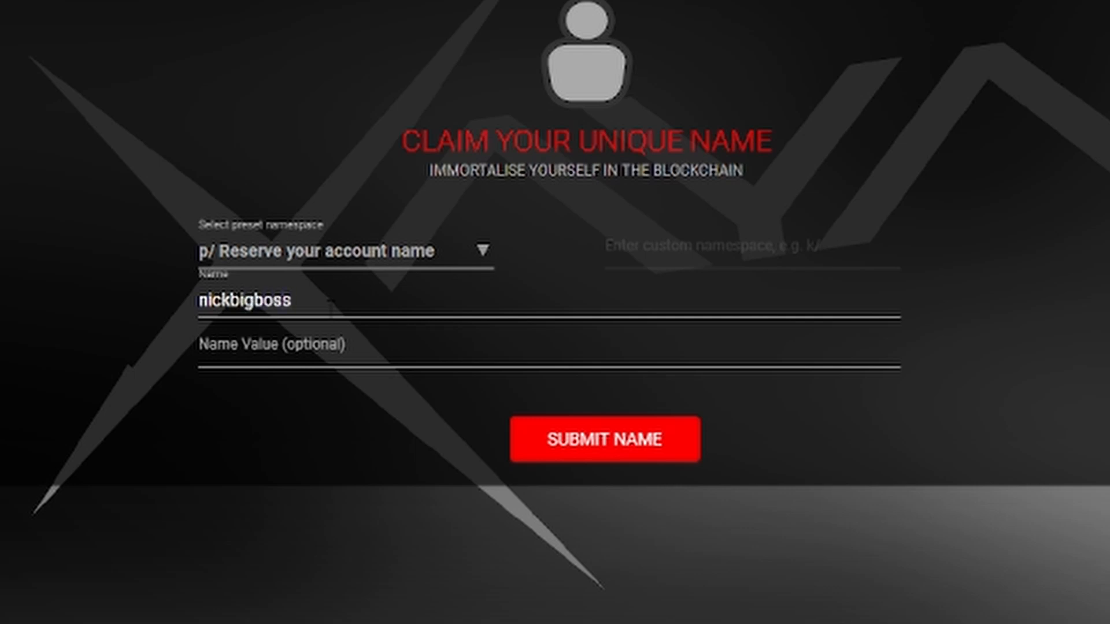
left_click(672, 454)
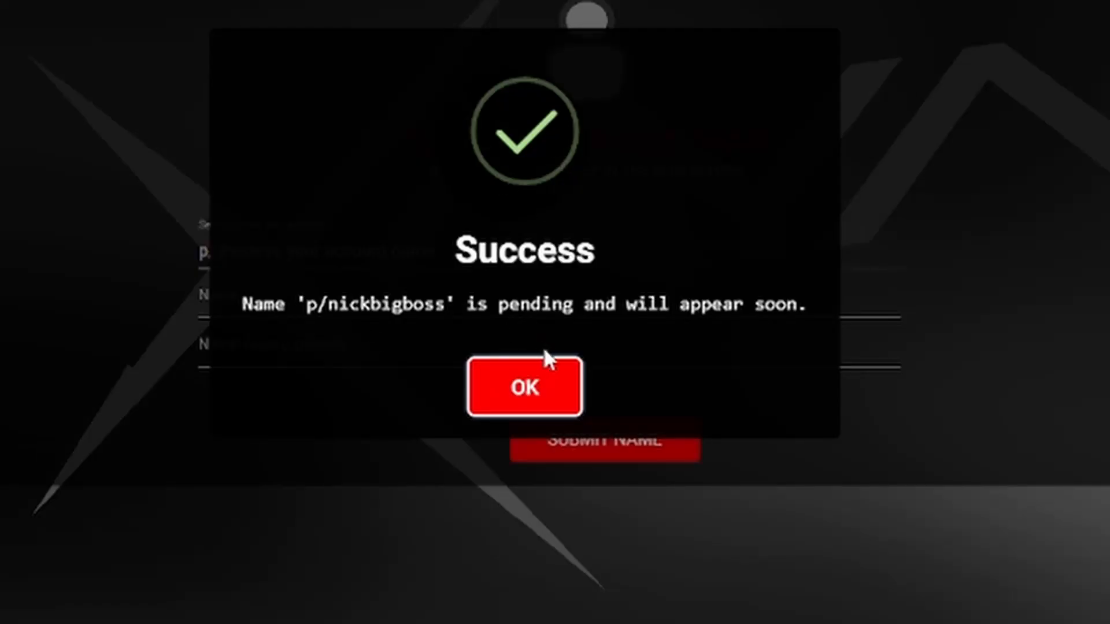
left_click(547, 395)
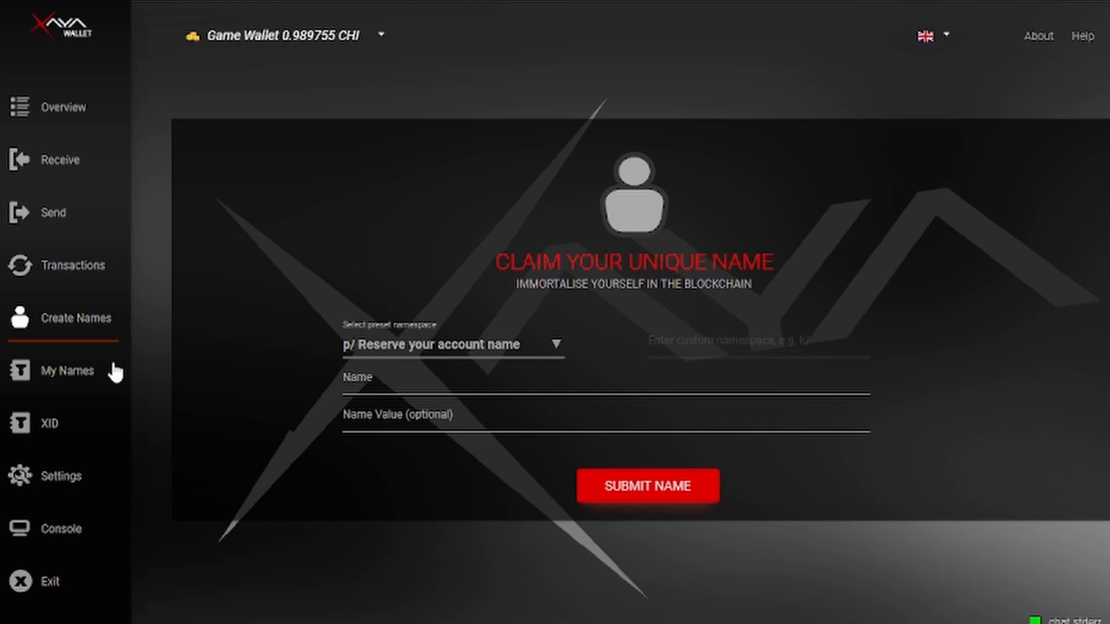
In My Names, watch nickbigboss's address change from Pending to its new address, then visit XID.
left_click(79, 373)
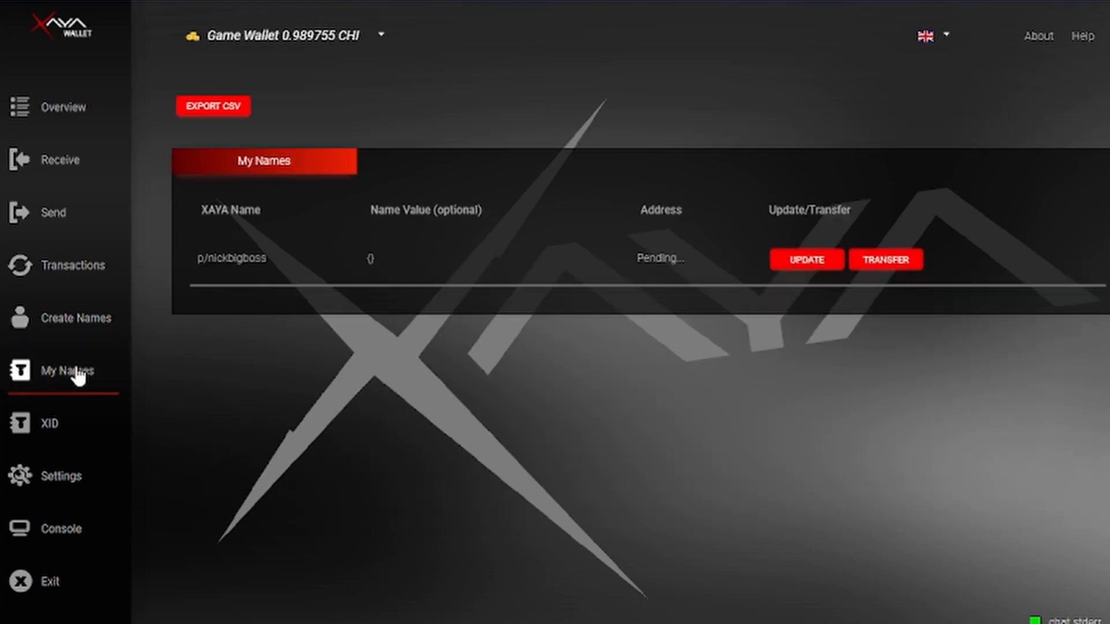
double_click(656, 216)
double_click(657, 257)
left_click(255, 258)
double_click(255, 258)
double_click(243, 259)
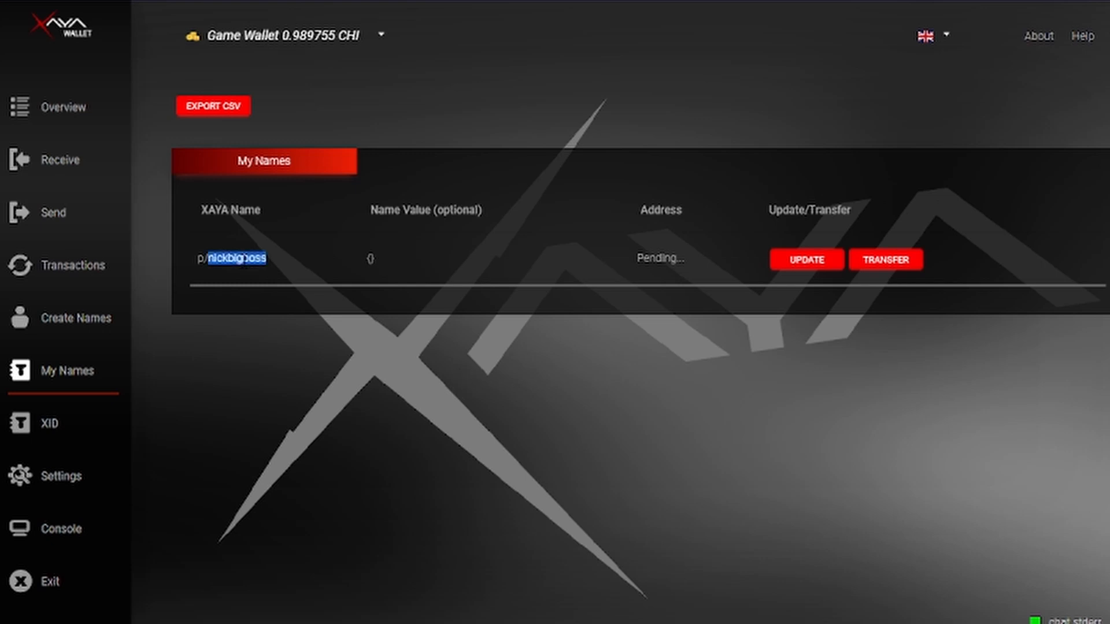
double_click(661, 257)
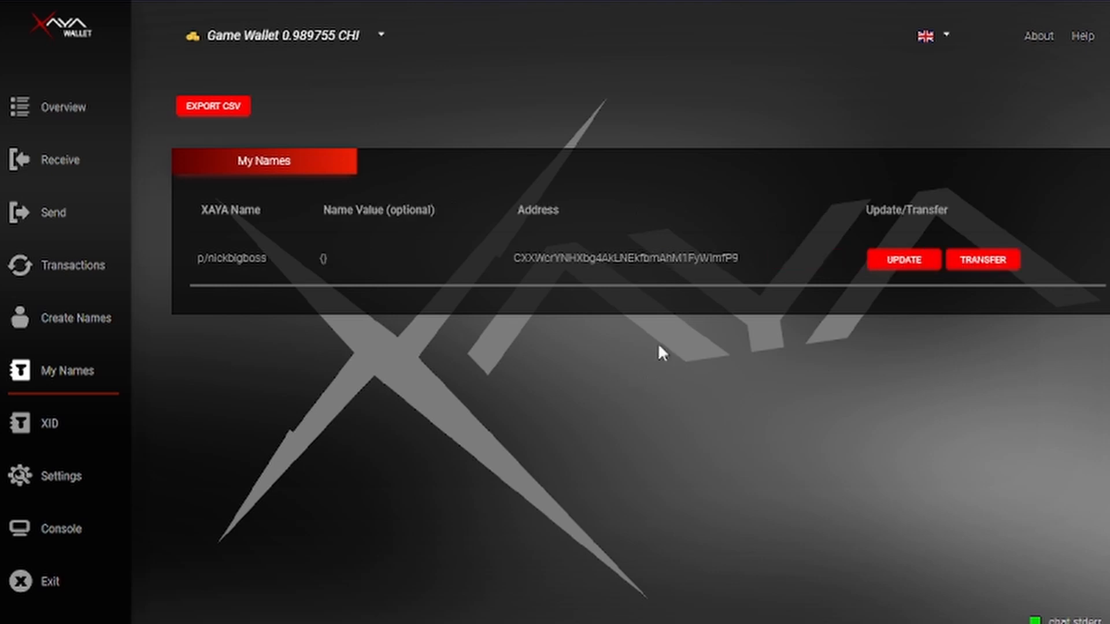
double_click(620, 258)
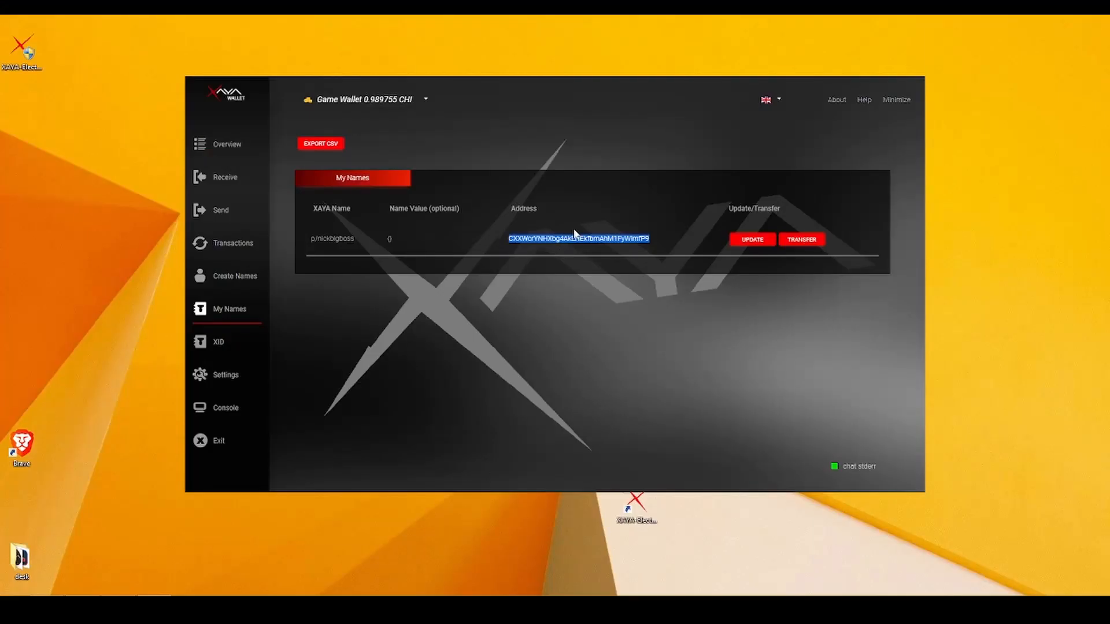
left_click(623, 234)
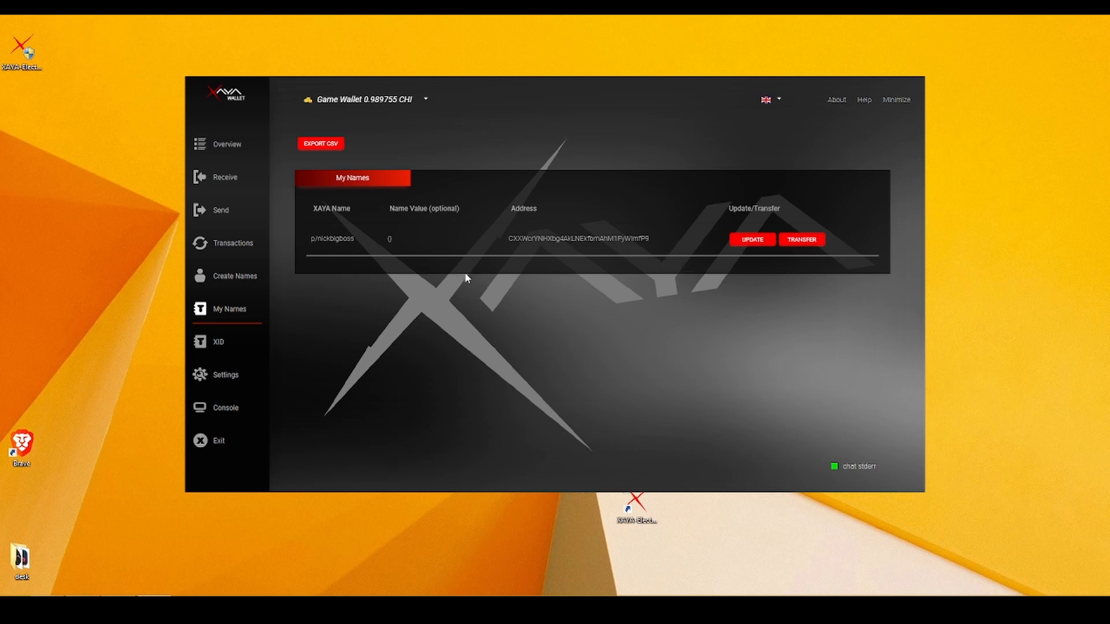
left_click(221, 344)
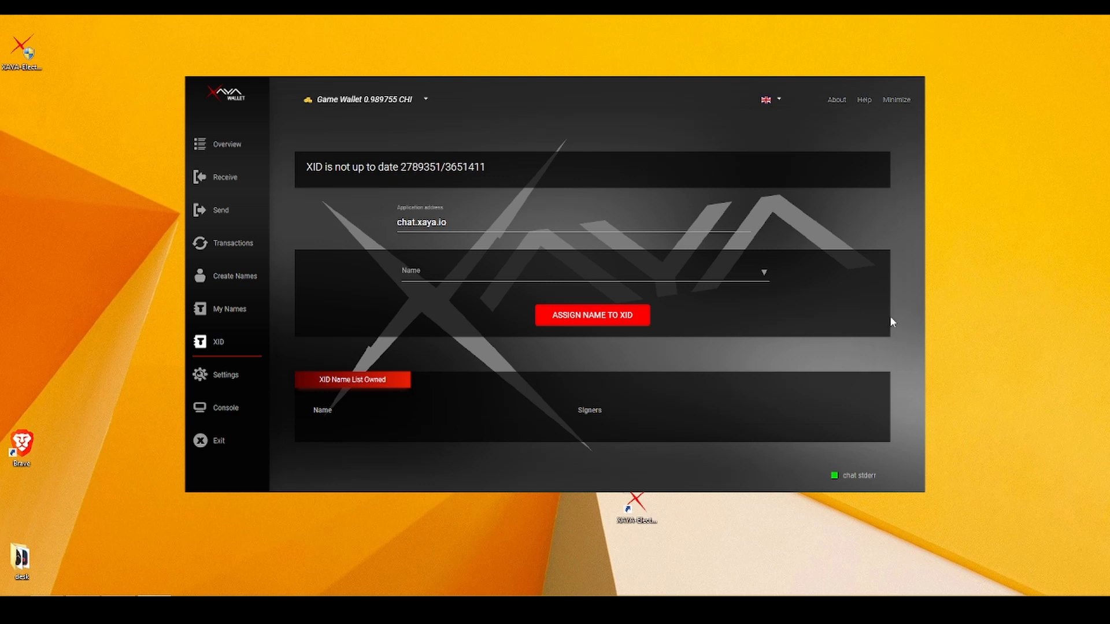
Go to the Settings page to view the connection settings.
left_click(231, 377)
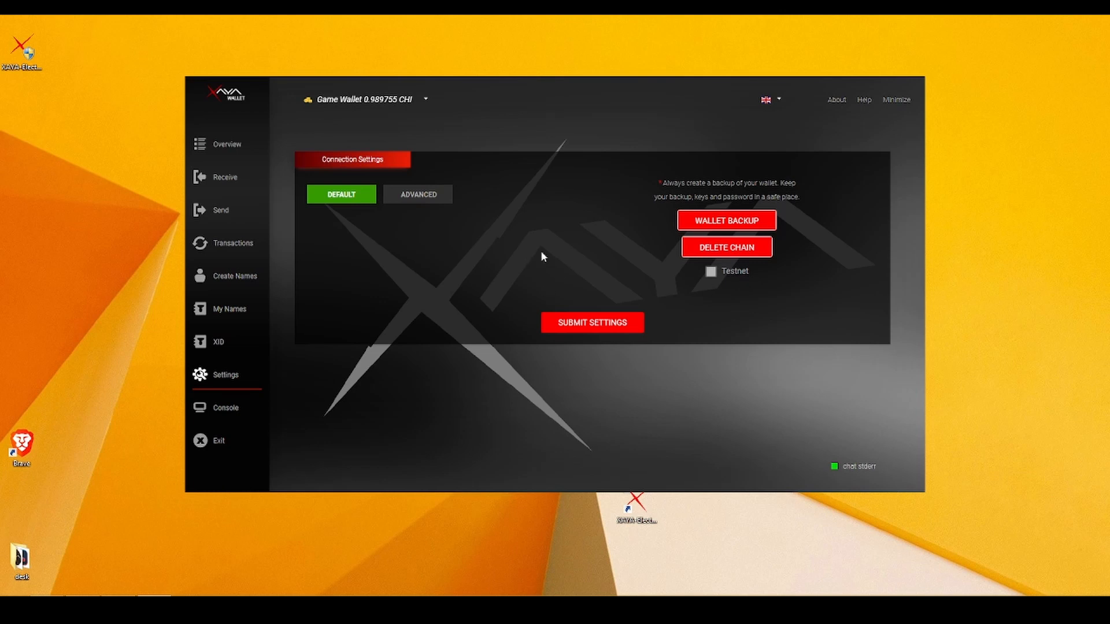
Toggle the ADVANCED and DEFAULT connection fields, view the Console, and return to My Names.
left_click(429, 197)
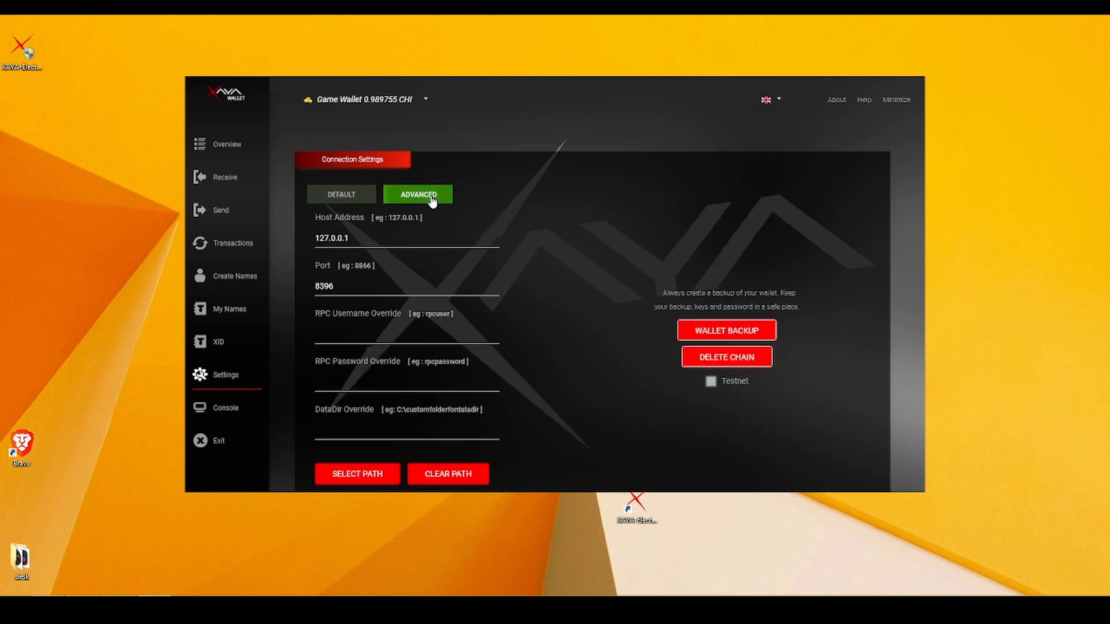
left_click(359, 199)
left_click(232, 411)
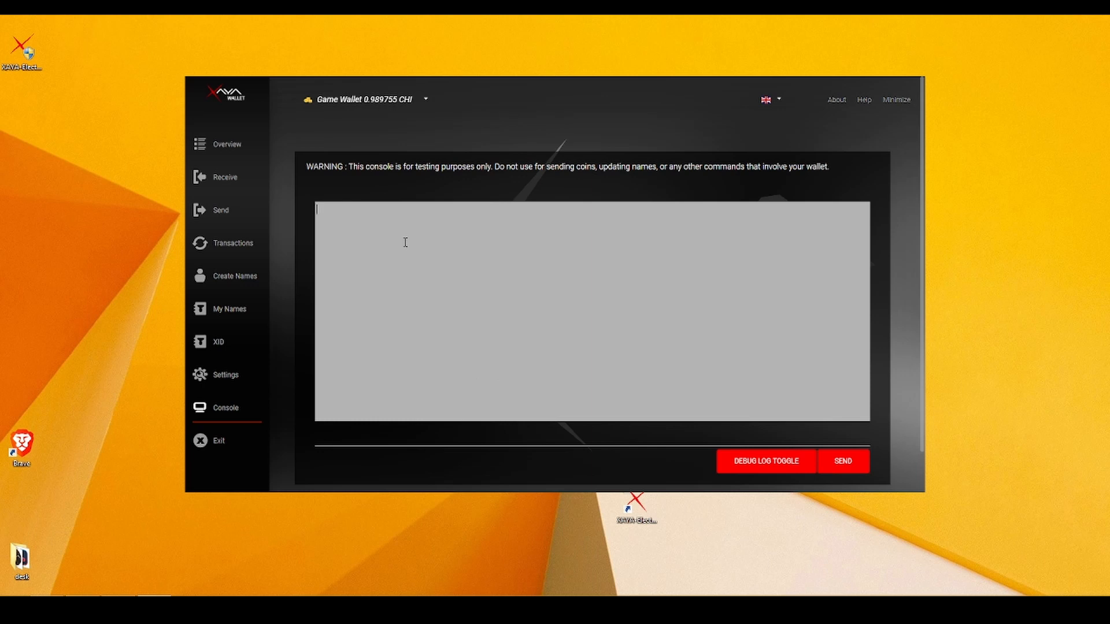
left_click(225, 308)
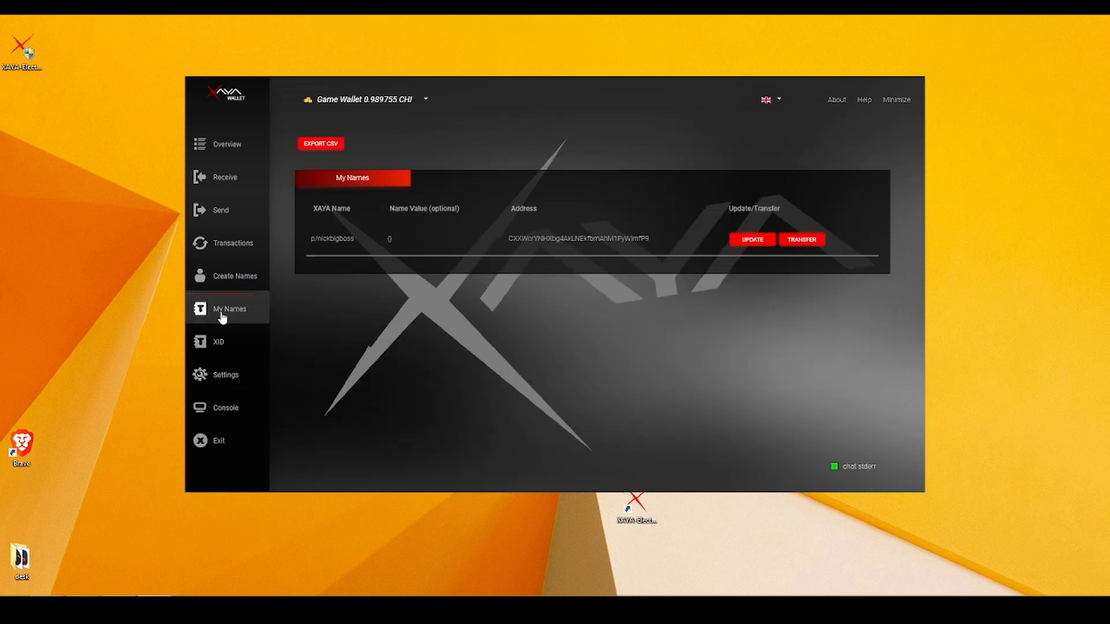
Pass through Transactions to the Overview and highlight the 0.98975500 CHI balance.
left_click(232, 244)
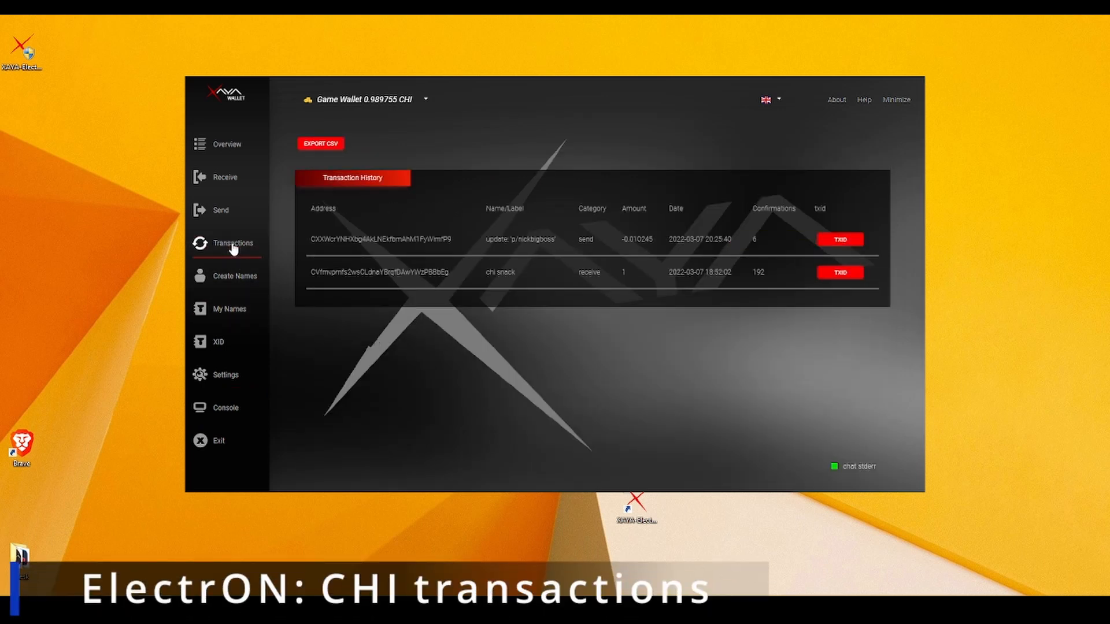
left_click(222, 148)
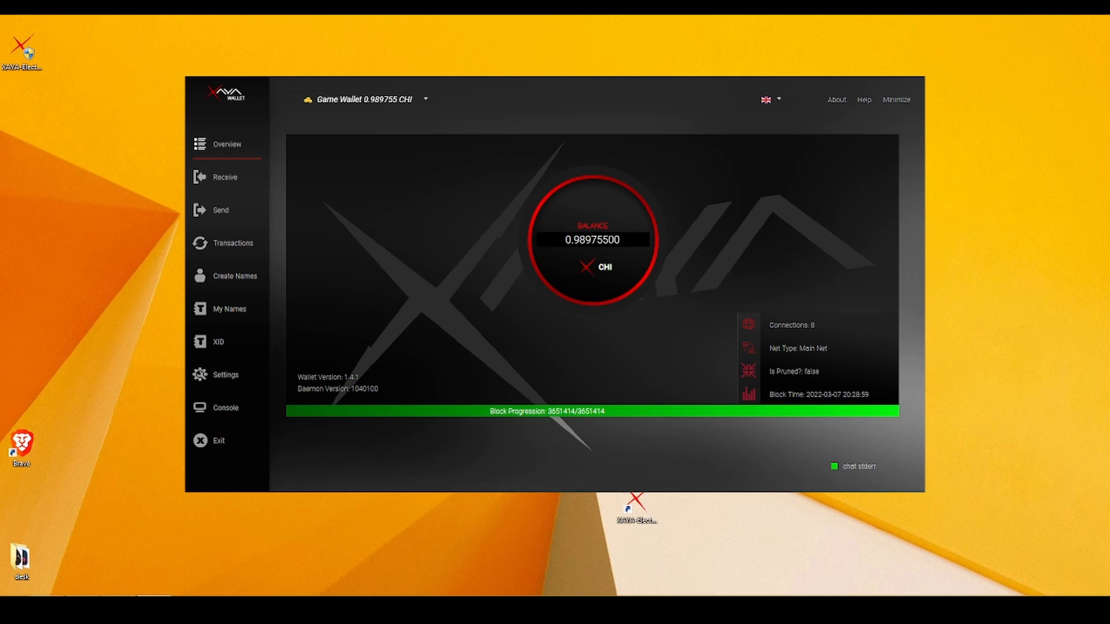
left_click_drag(573, 240, 619, 240)
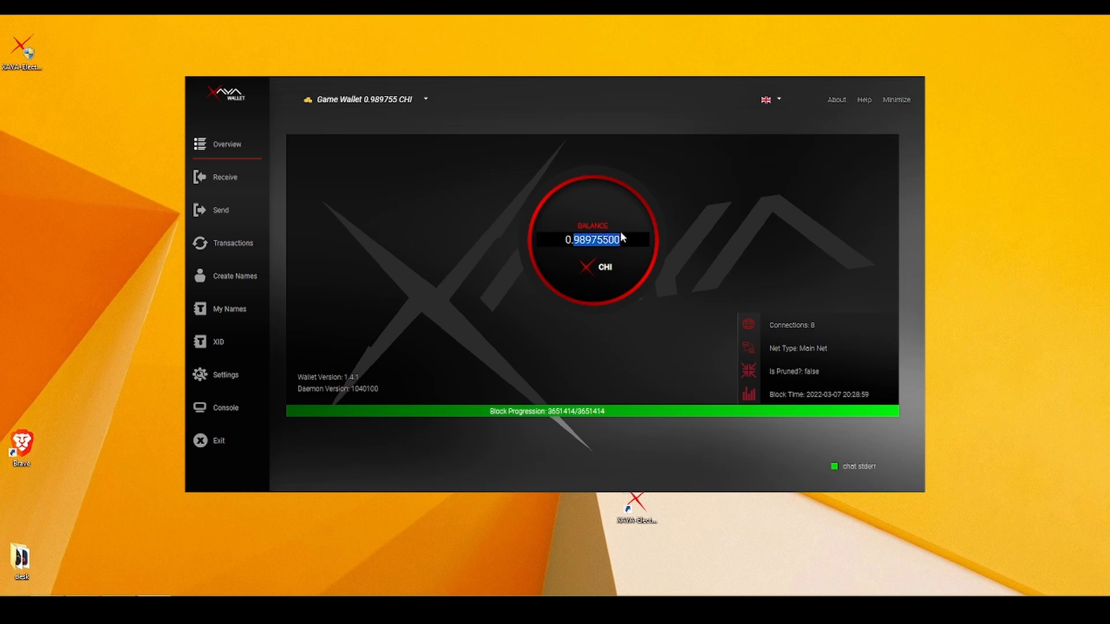
left_click(600, 241)
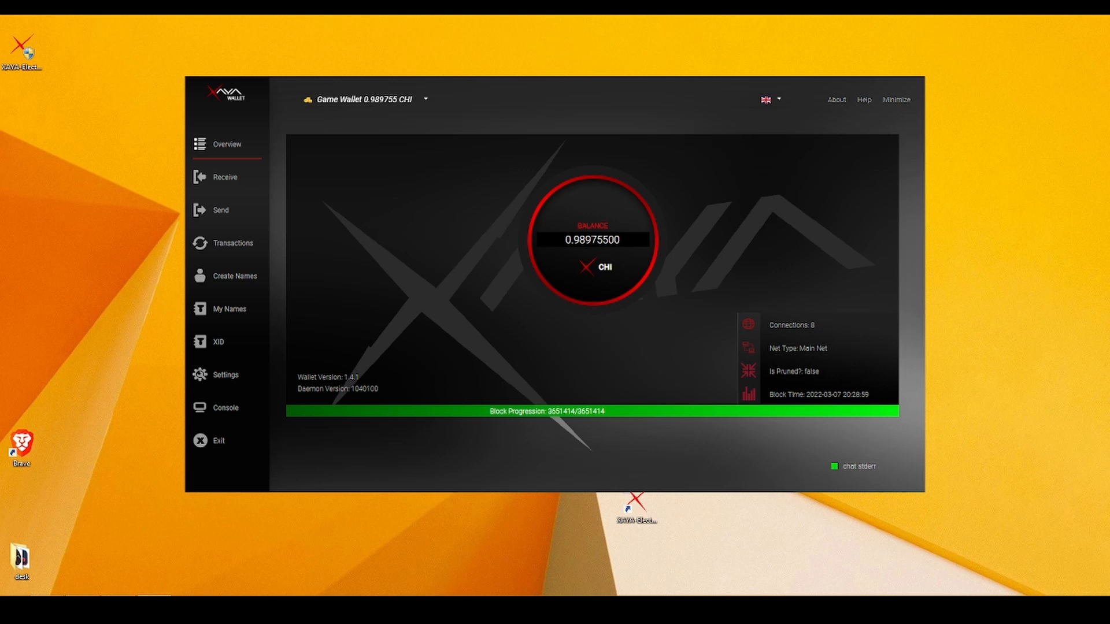
left_click(228, 184)
left_click(230, 210)
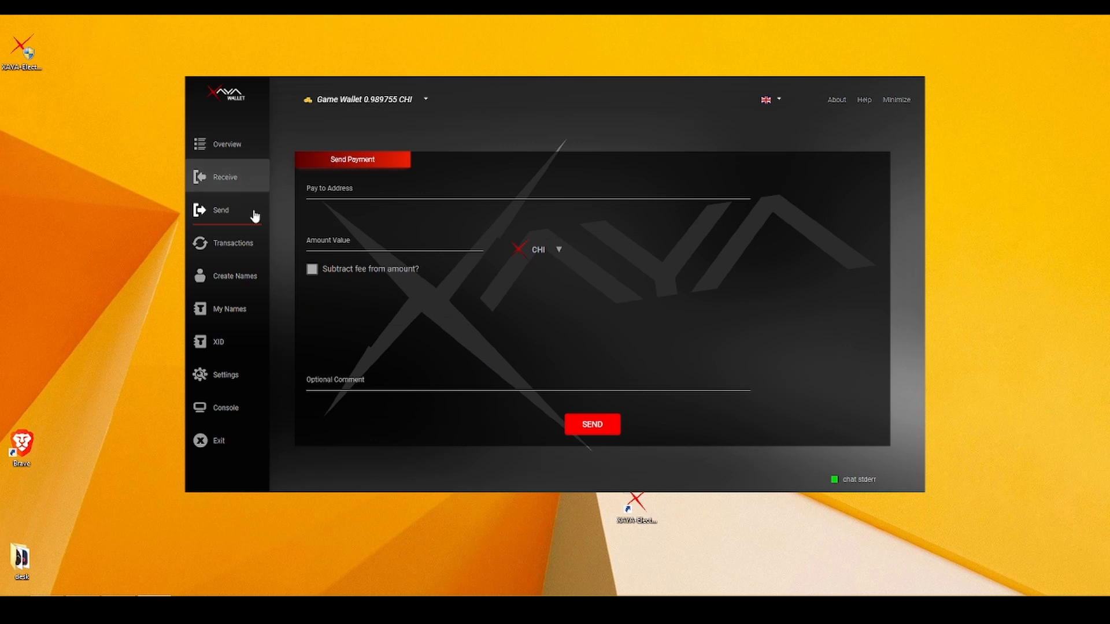
left_click(245, 241)
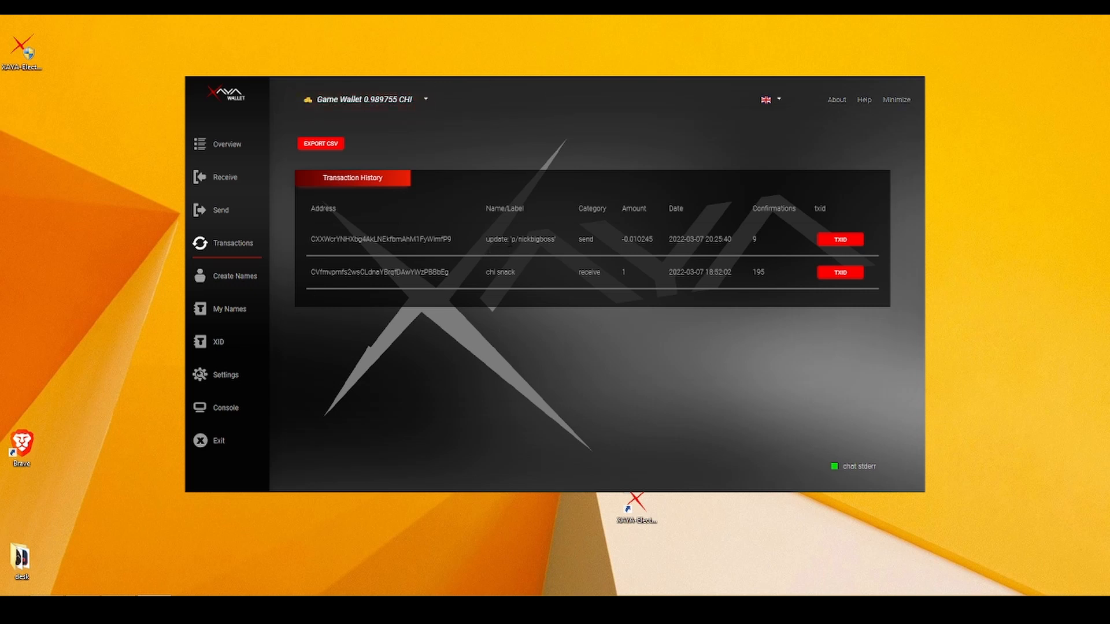
triple_click(541, 243)
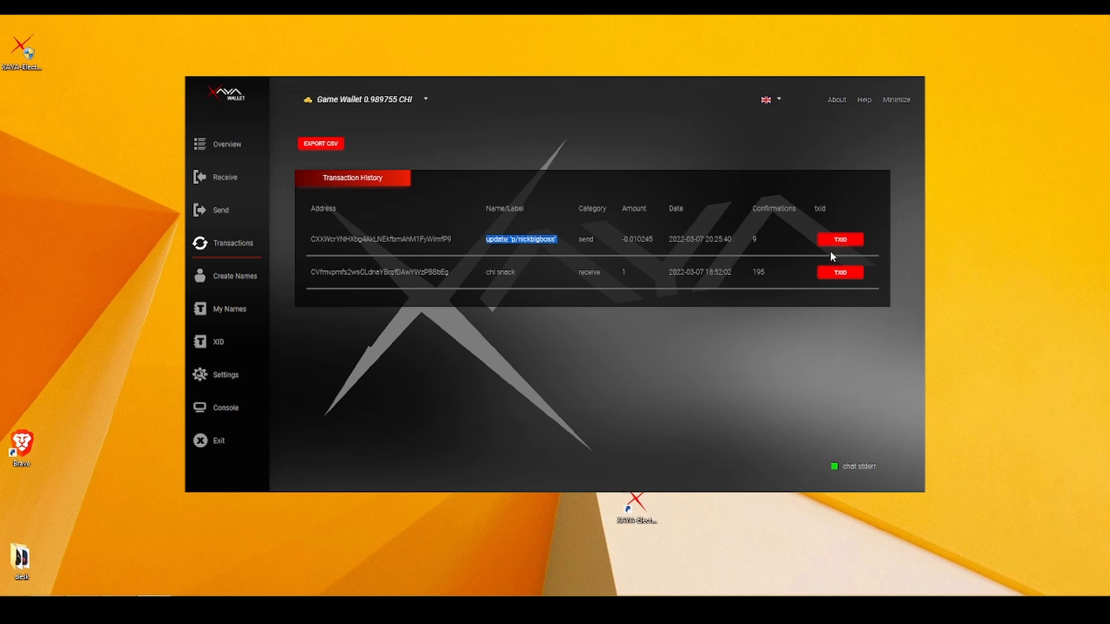
left_click(844, 242)
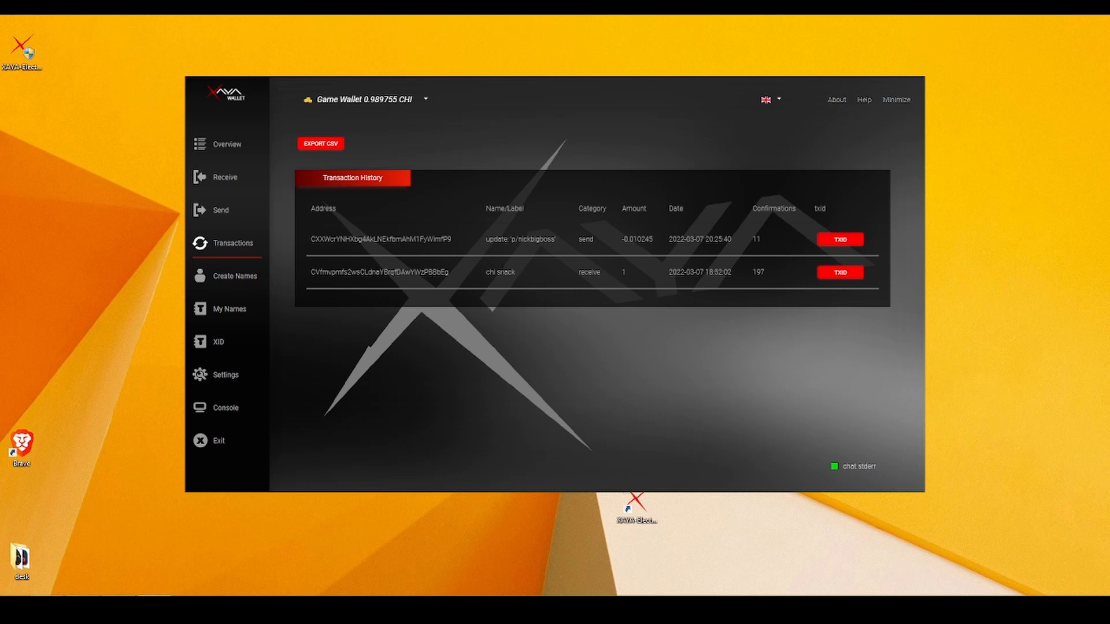
double_click(379, 271)
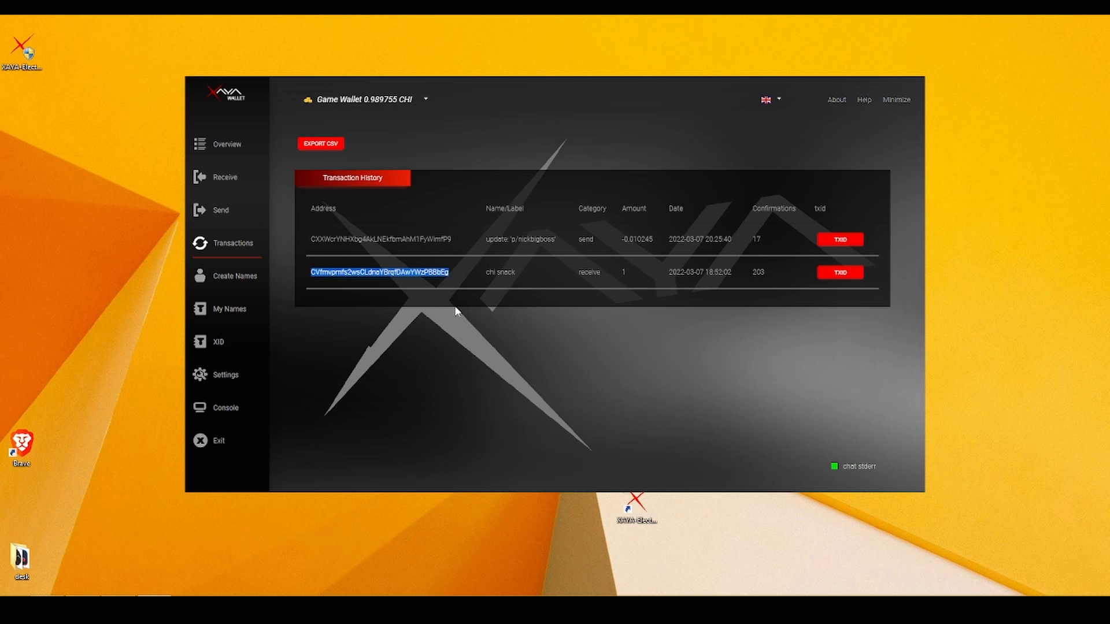
Switch to the Vault Wallet and create a new receiving address labelled 'tutorial accout'.
left_click(414, 103)
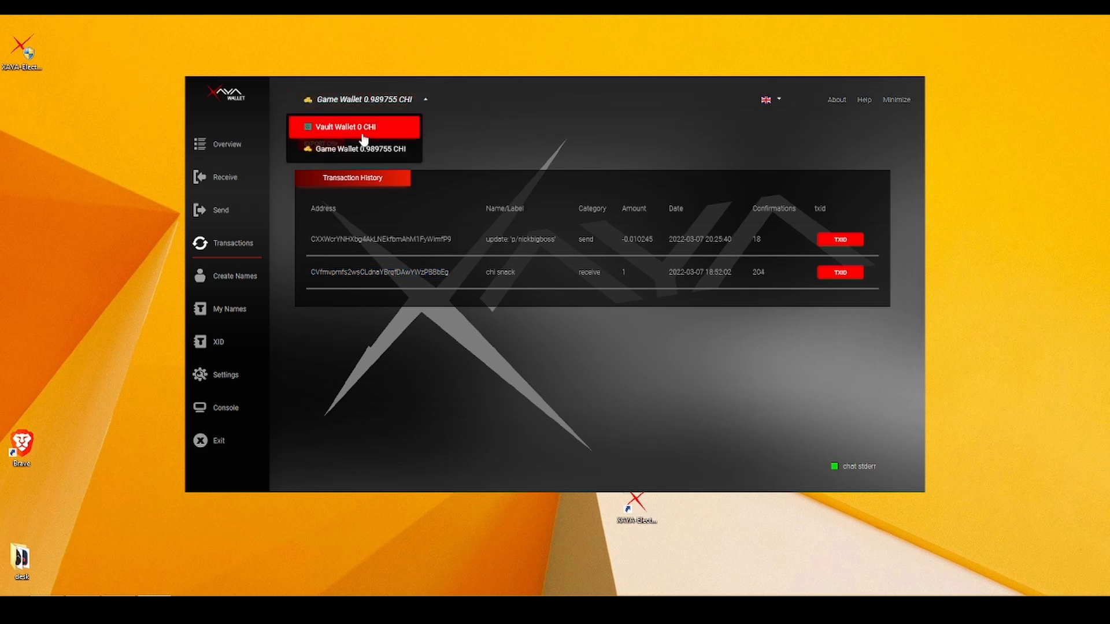
left_click(375, 132)
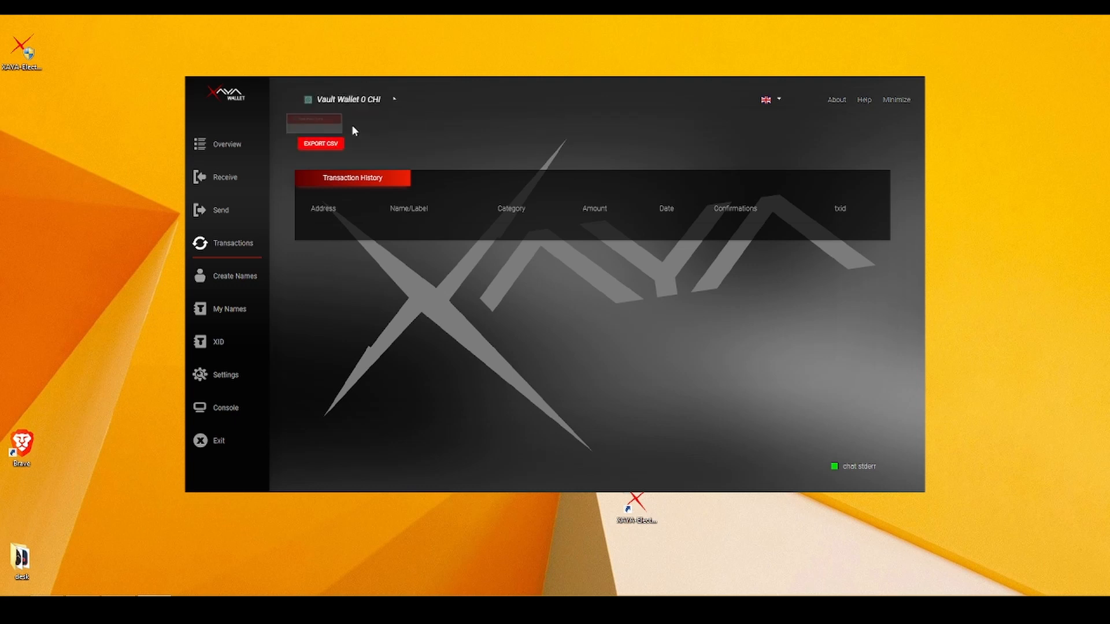
left_click(231, 181)
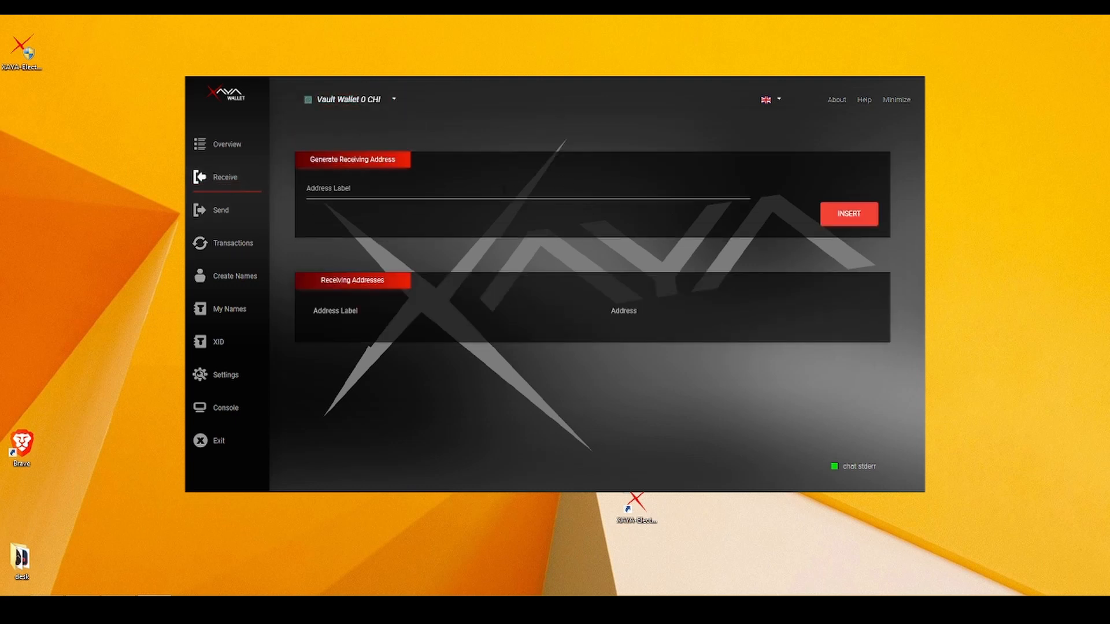
left_click(494, 190)
type("te")
type("utoria")
type("l accout")
left_click(845, 216)
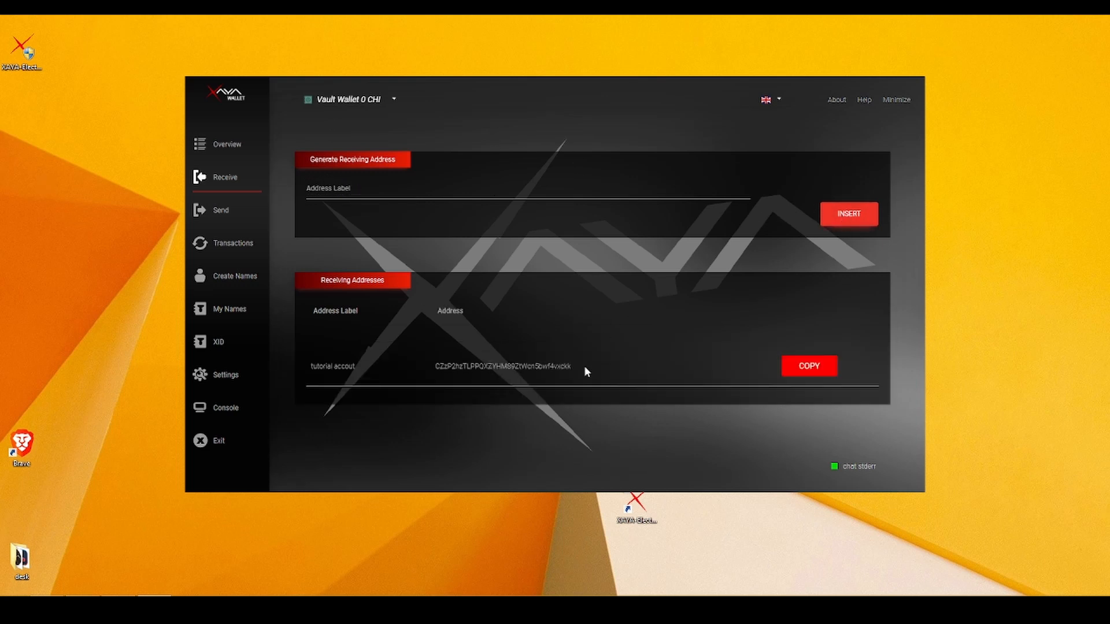
Copy the Vault Wallet's new receiving address and switch back to the Game Wallet.
double_click(510, 368)
key("ctrl+c")
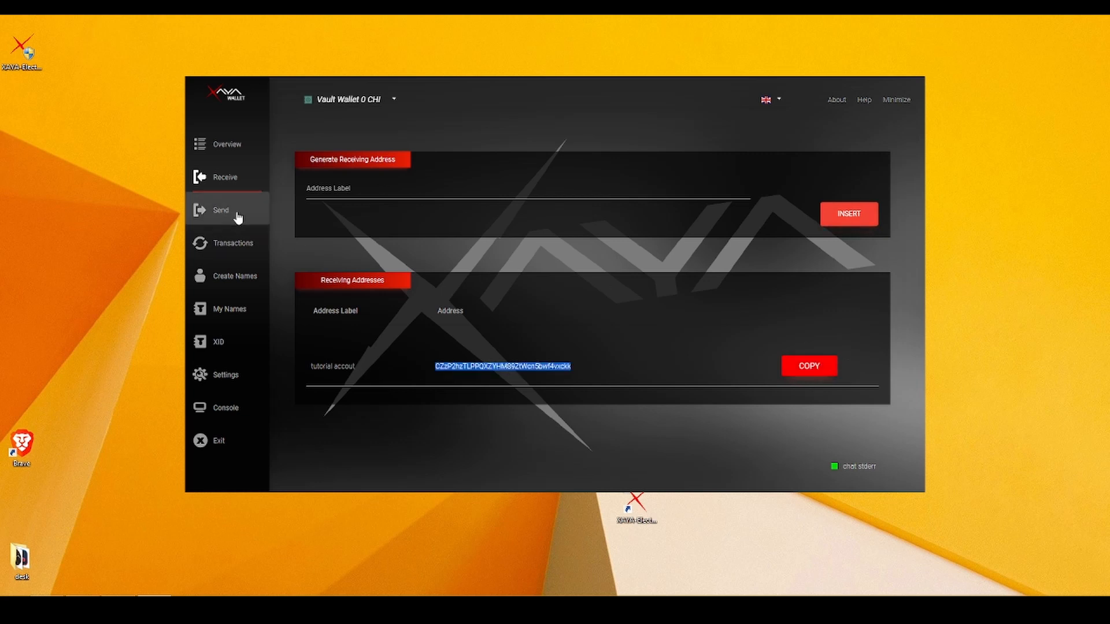
left_click(382, 101)
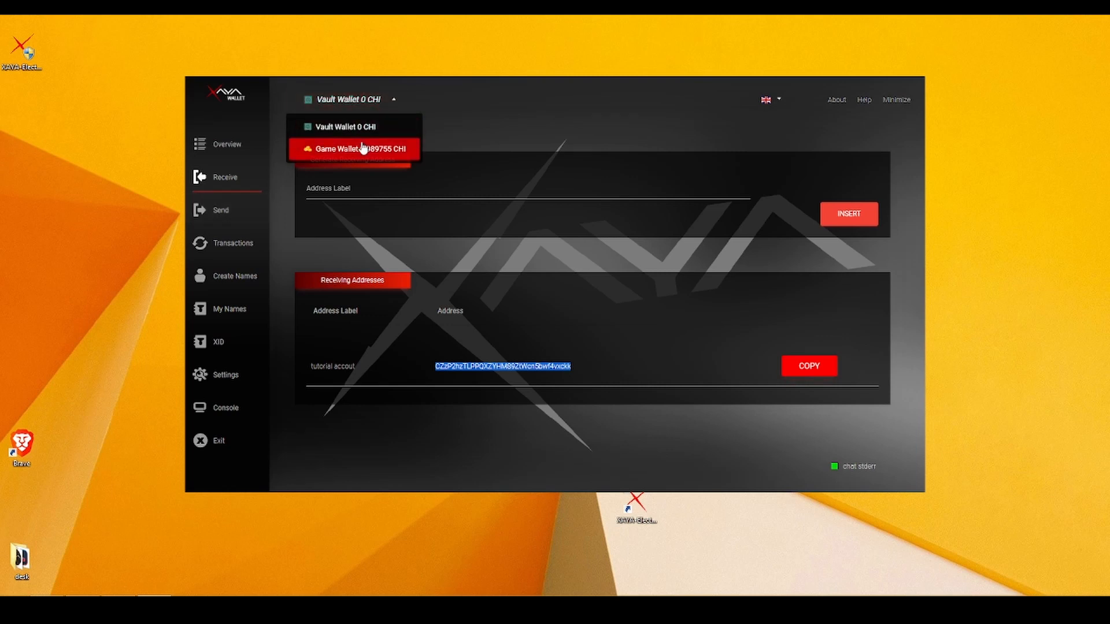
left_click_drag(363, 152, 380, 156)
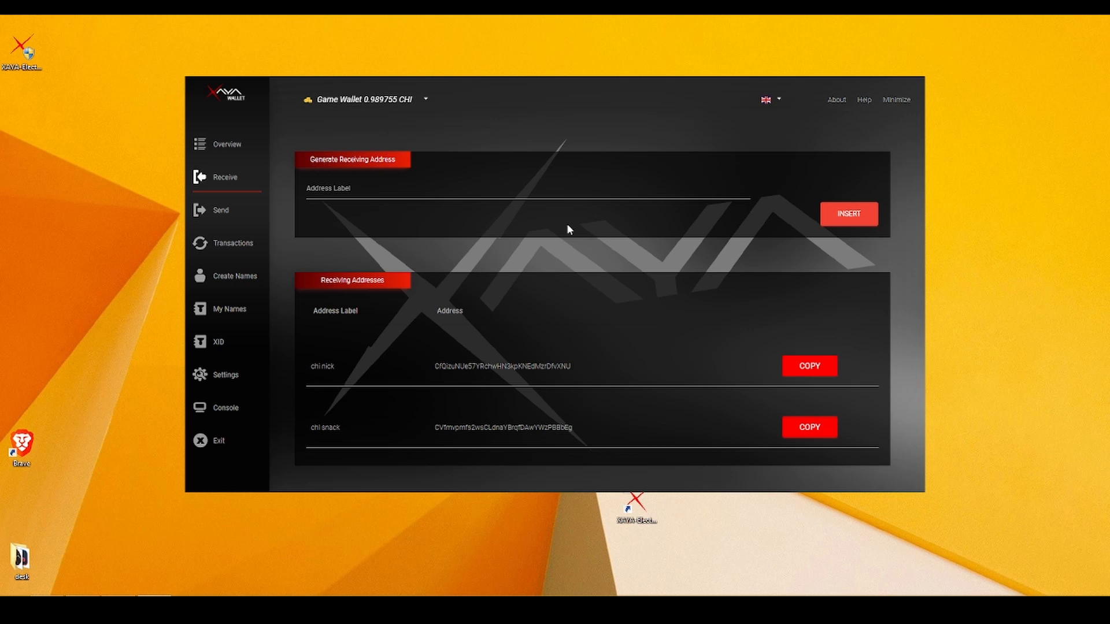
Fill in a payment of 0.1 CHI to the Vault address, commented 'testing across accounts', fee subtracted.
left_click(231, 211)
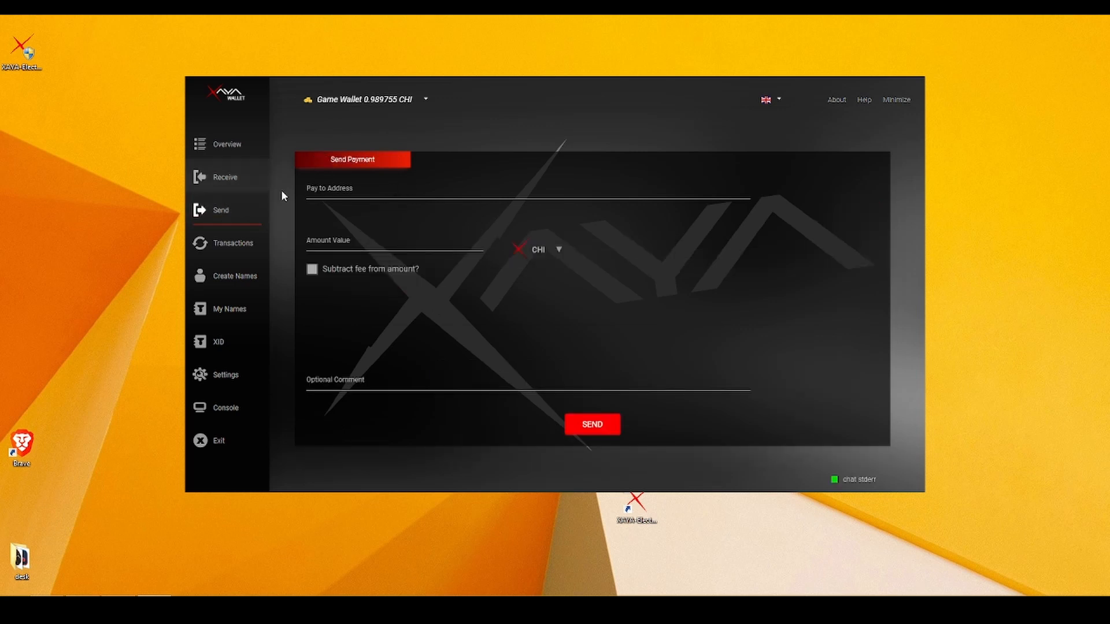
left_click(371, 188)
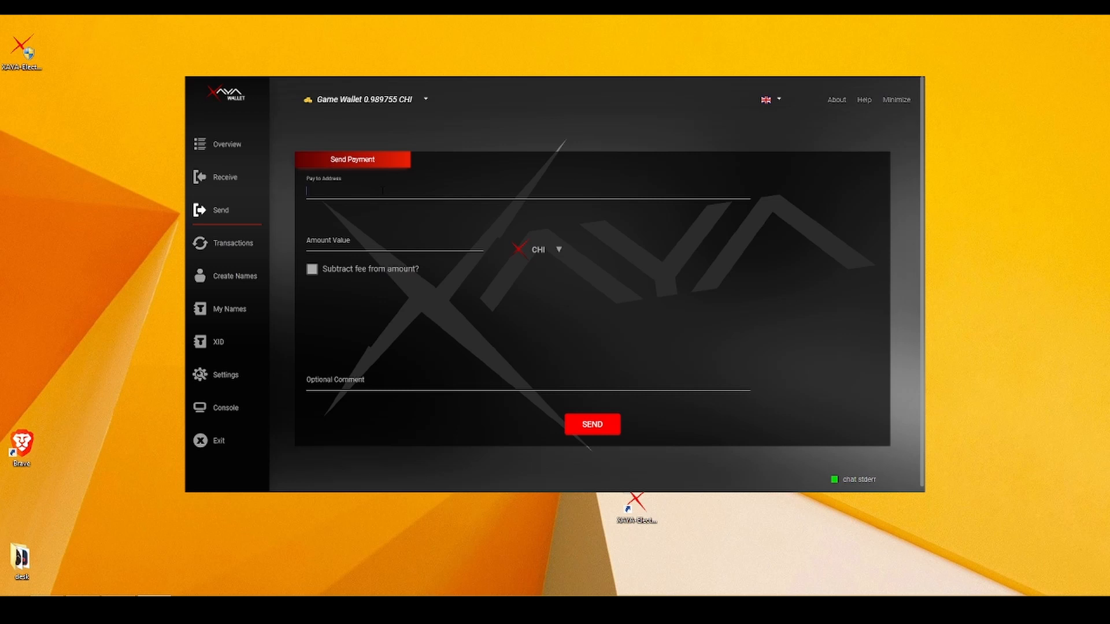
key("ctrl+v")
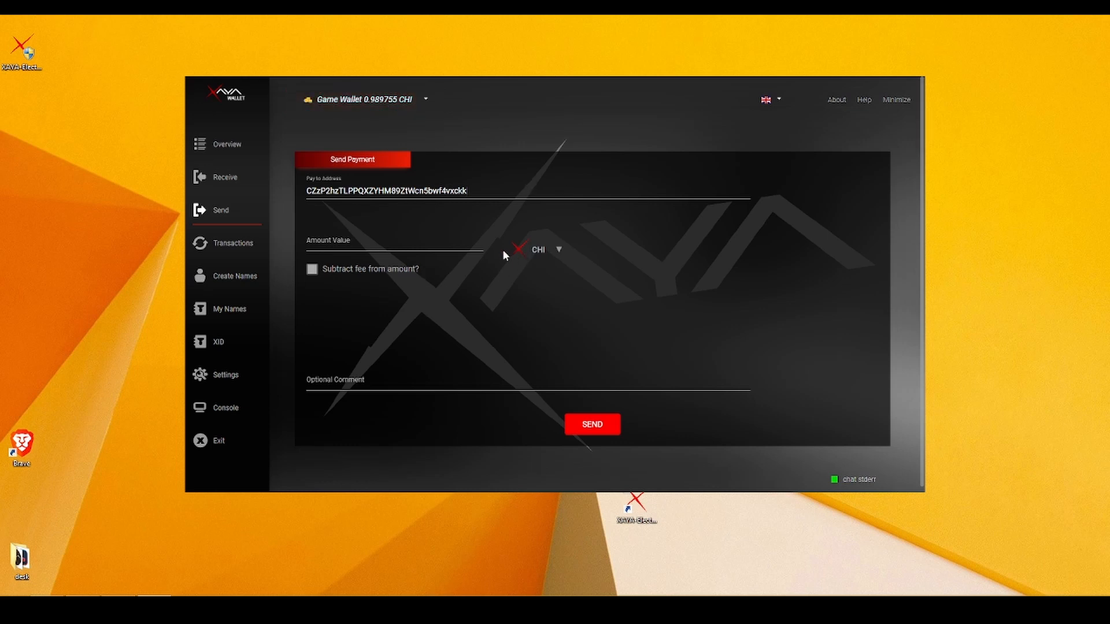
left_click(379, 245)
type("0.1")
left_click(610, 382)
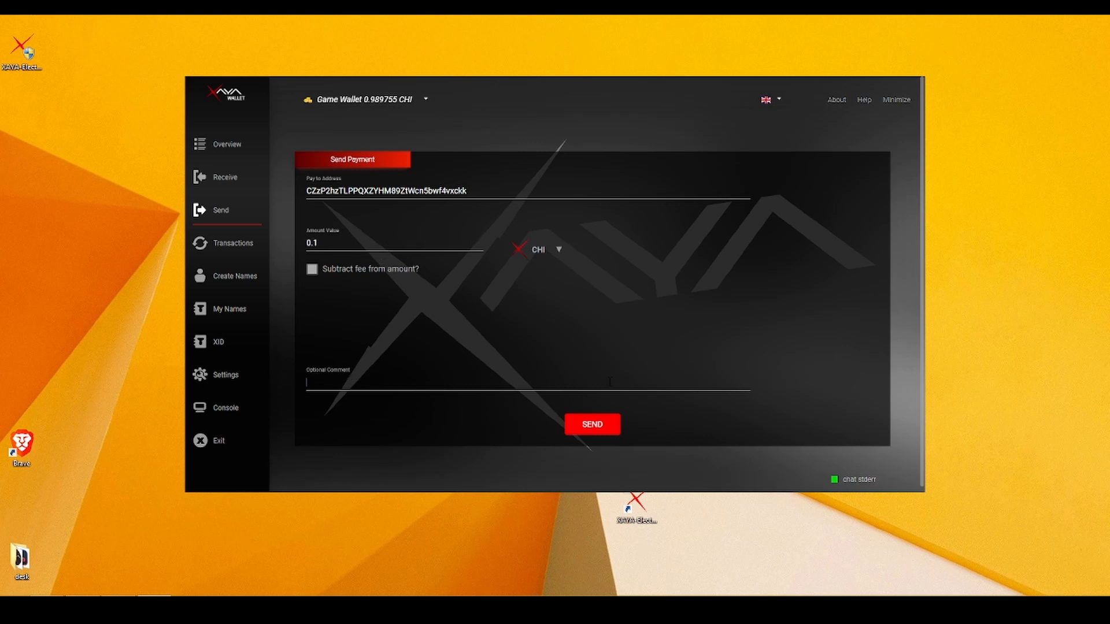
type("testing across accounts")
left_click(313, 270)
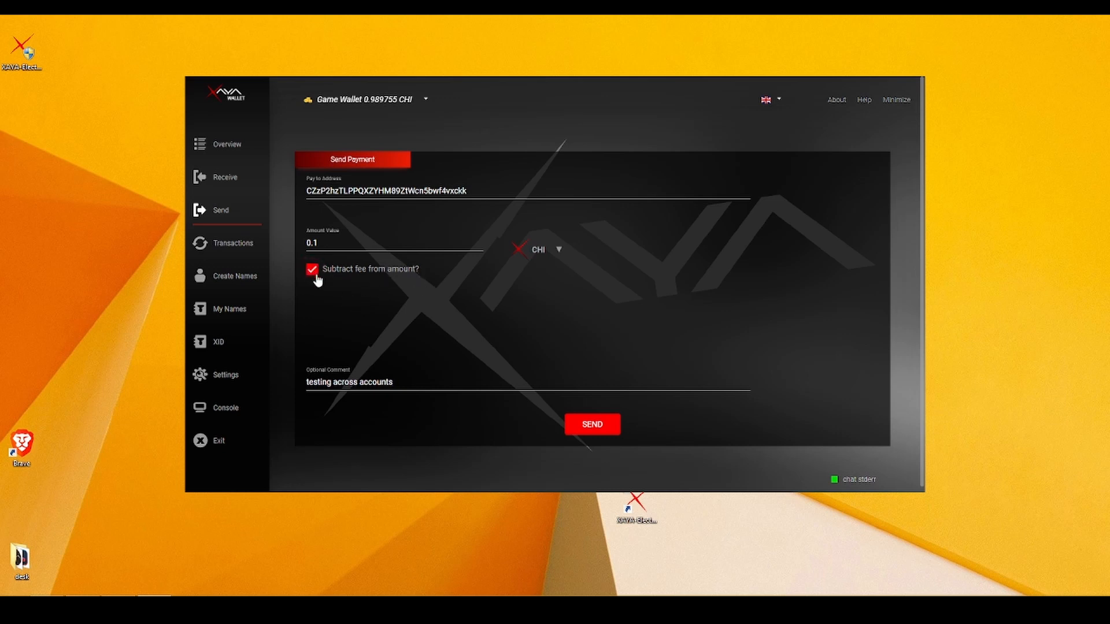
Send and confirm the 0.1 CHI payment, then view the transaction history.
left_click(605, 425)
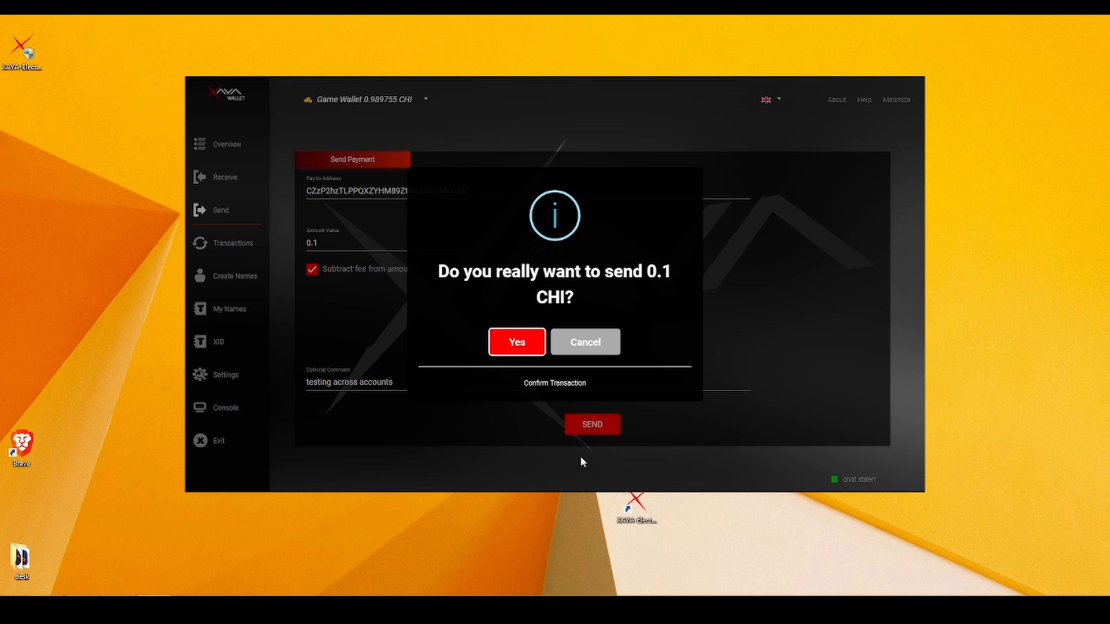
left_click(518, 342)
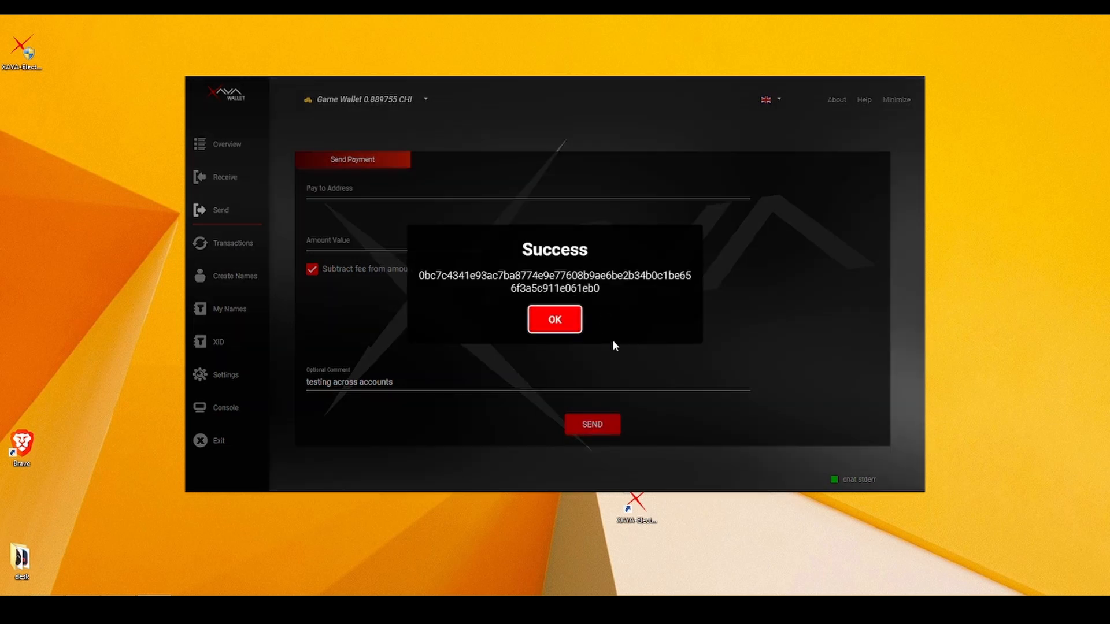
left_click(555, 319)
left_click(224, 246)
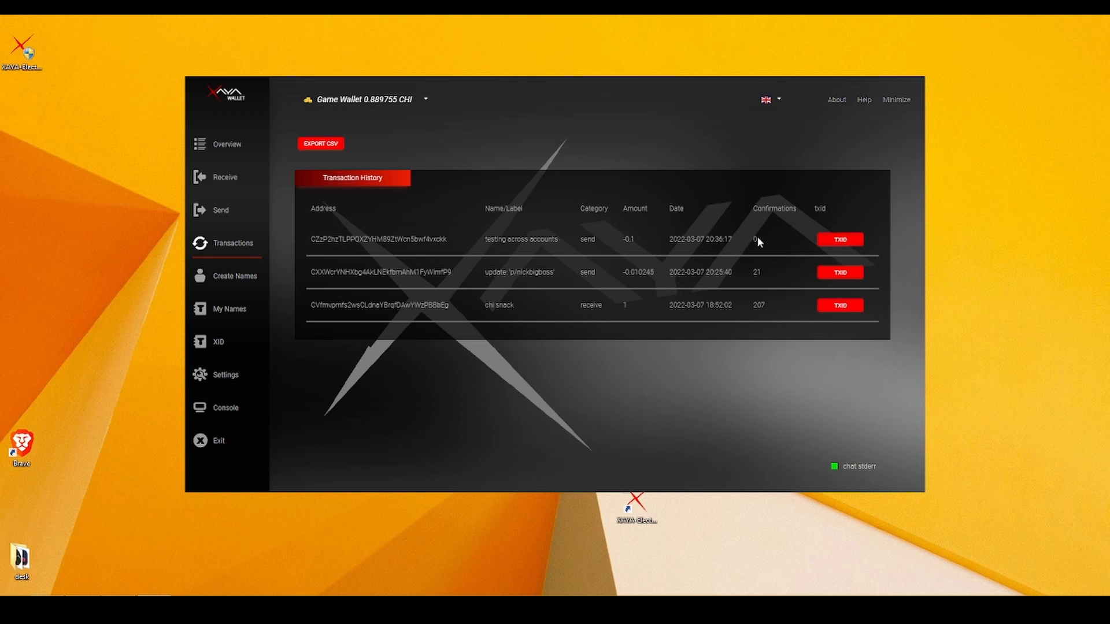
Stay on the Game Wallet and check the new send shows 0 confirmations.
mouse_move(375, 103)
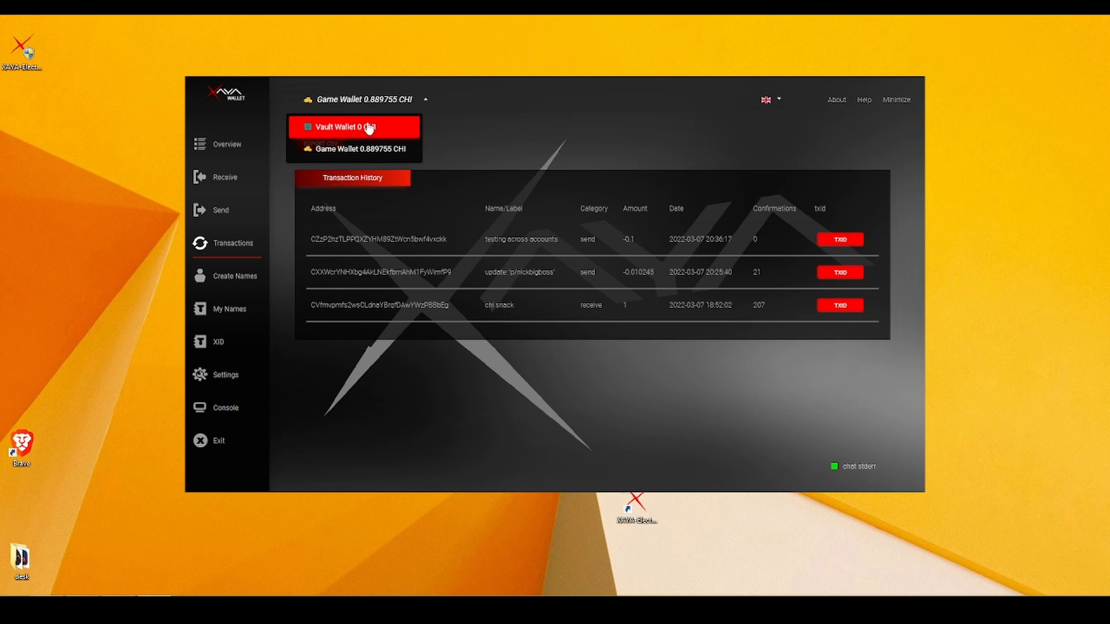
left_click(391, 154)
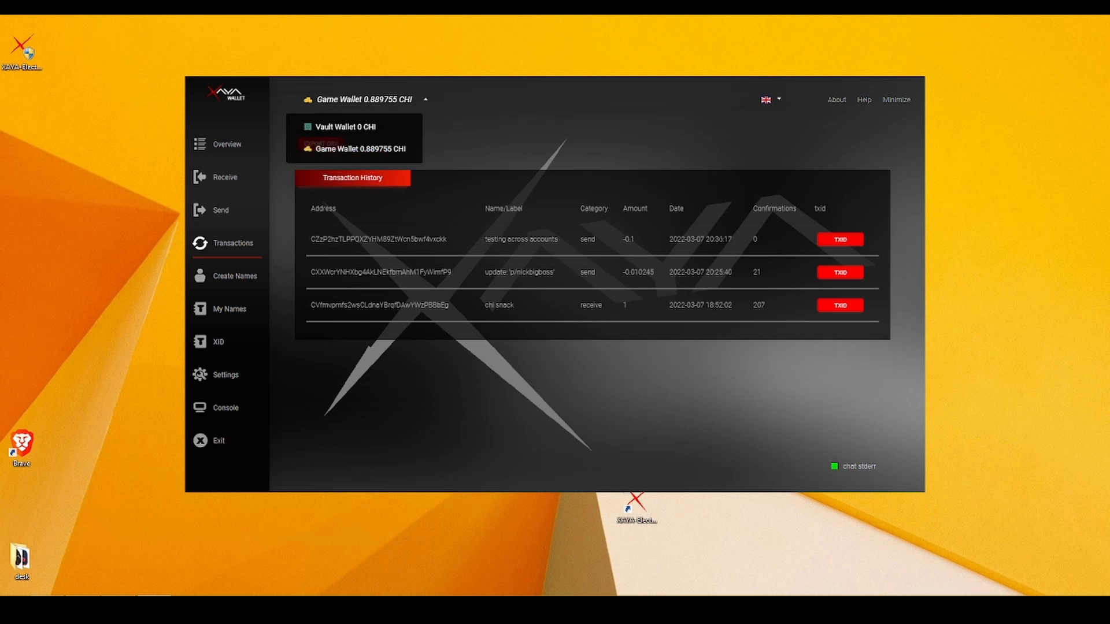
double_click(750, 243)
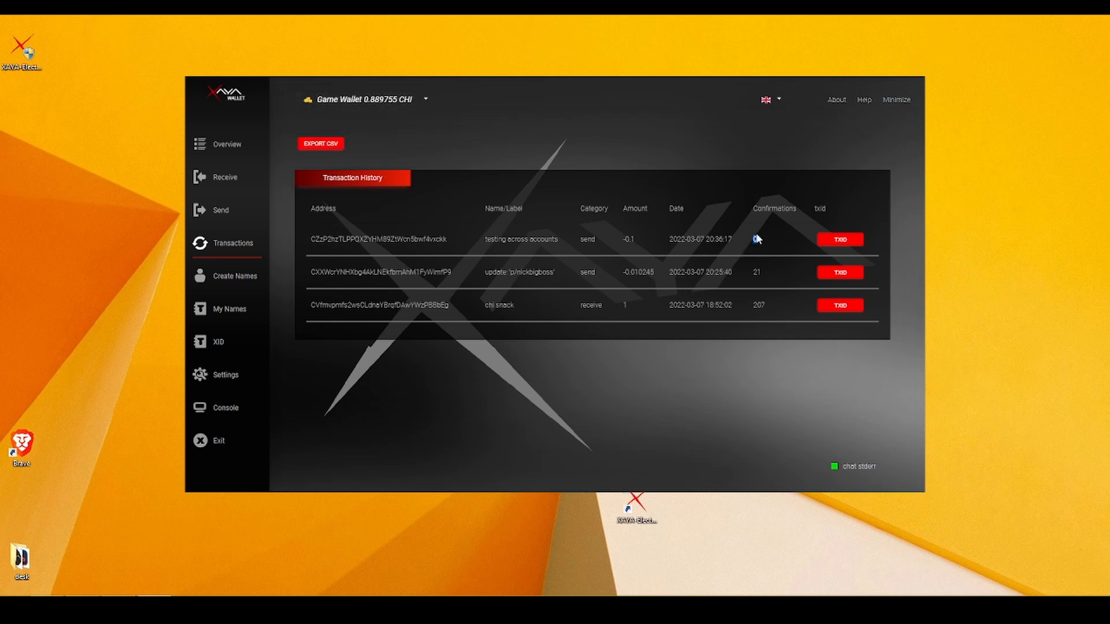
left_click(757, 239)
Switch to the Vault Wallet, confirm the received 0.099775 CHI, and view its balance overview.
left_click(422, 98)
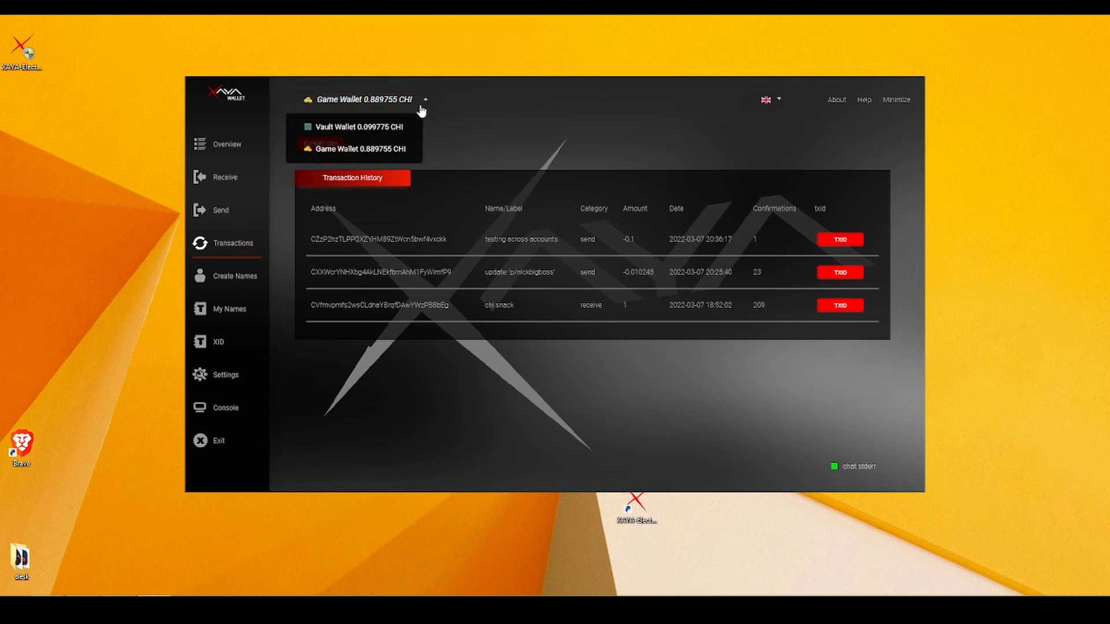
left_click(374, 132)
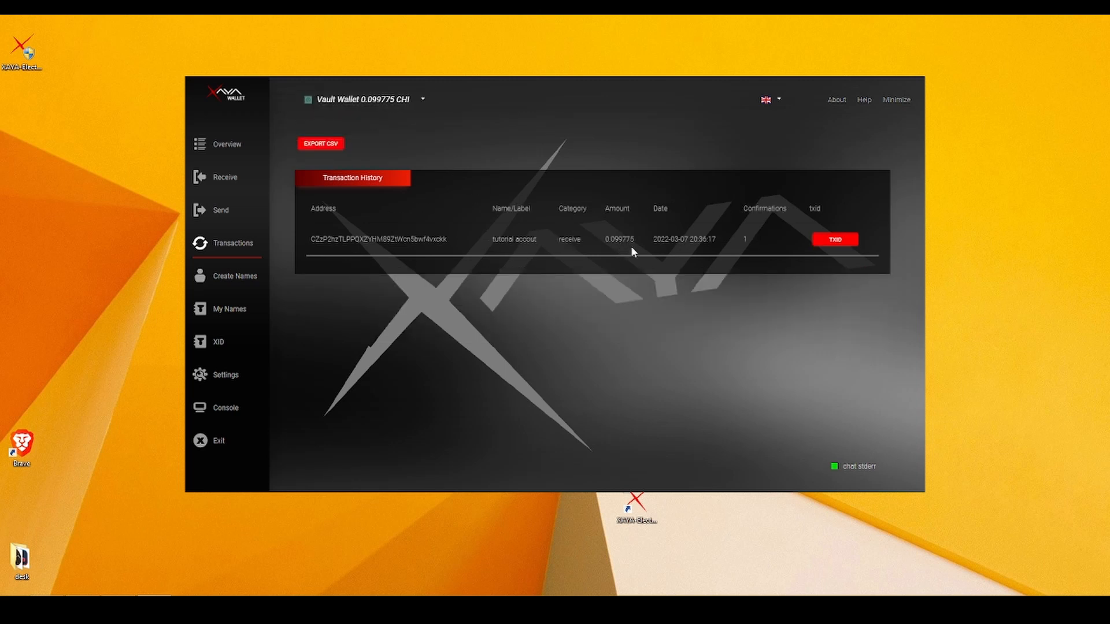
left_click_drag(636, 240, 603, 246)
left_click(617, 238)
left_click_drag(605, 239, 634, 239)
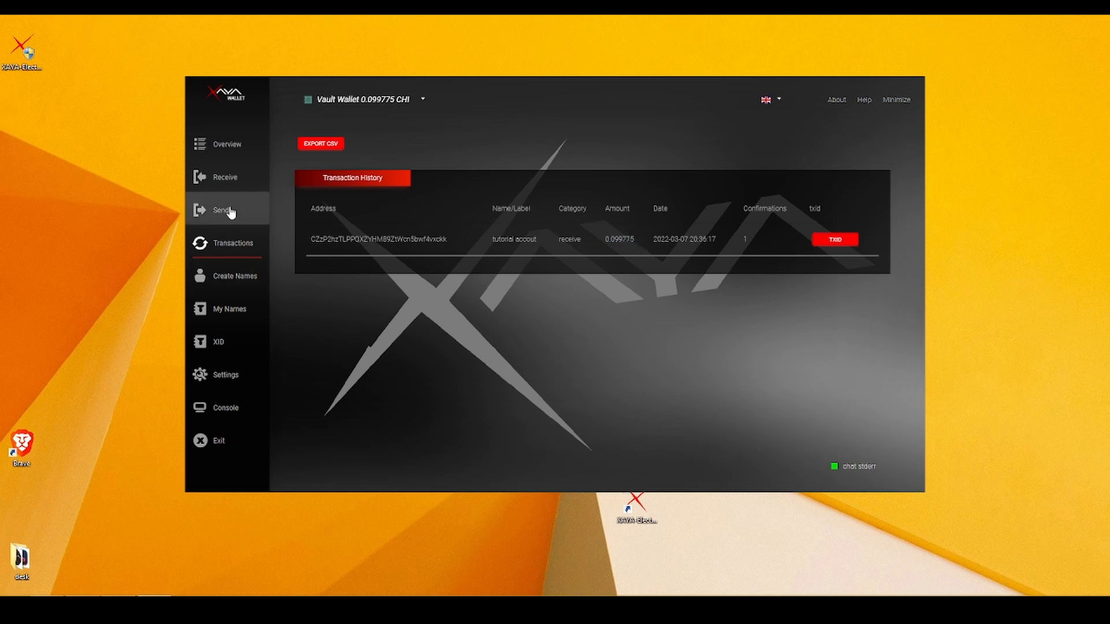
left_click(208, 211)
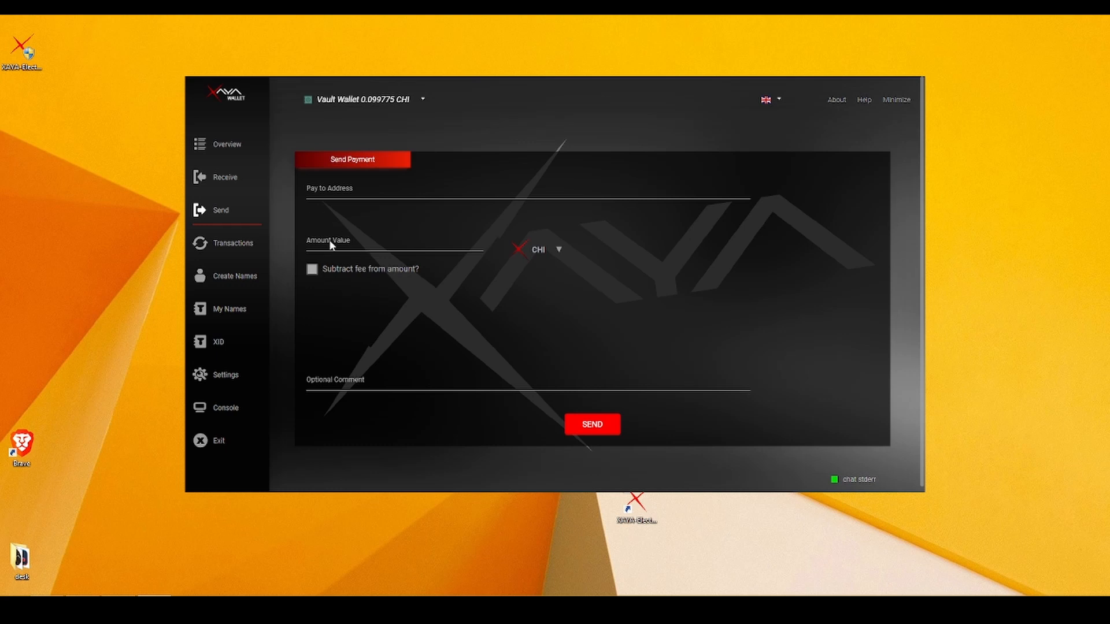
left_click(219, 142)
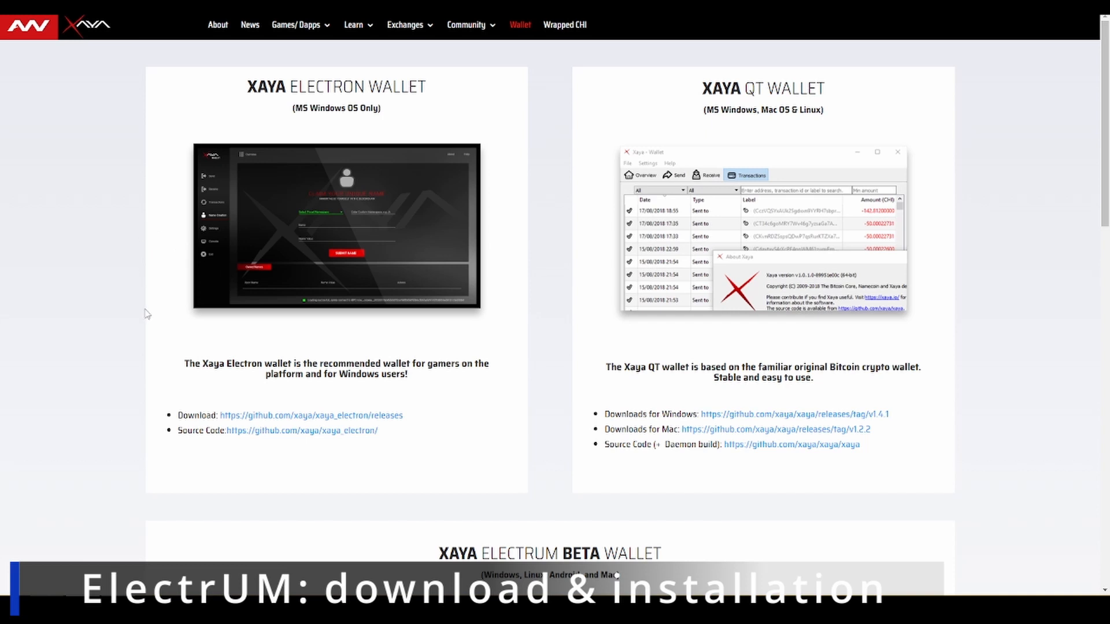
Scroll to the Xaya Electrum Beta Wallet downloads and open the Windows Electrum-CHI 3.3.8c release.
scroll(491, 416, "down", 5)
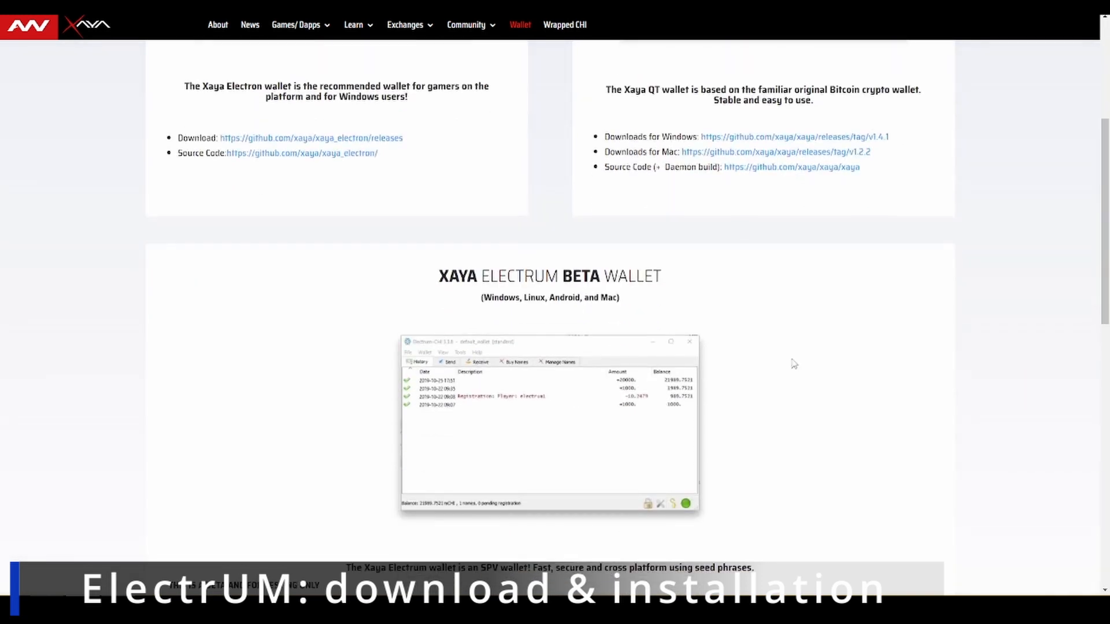
scroll(867, 324, "down", 2)
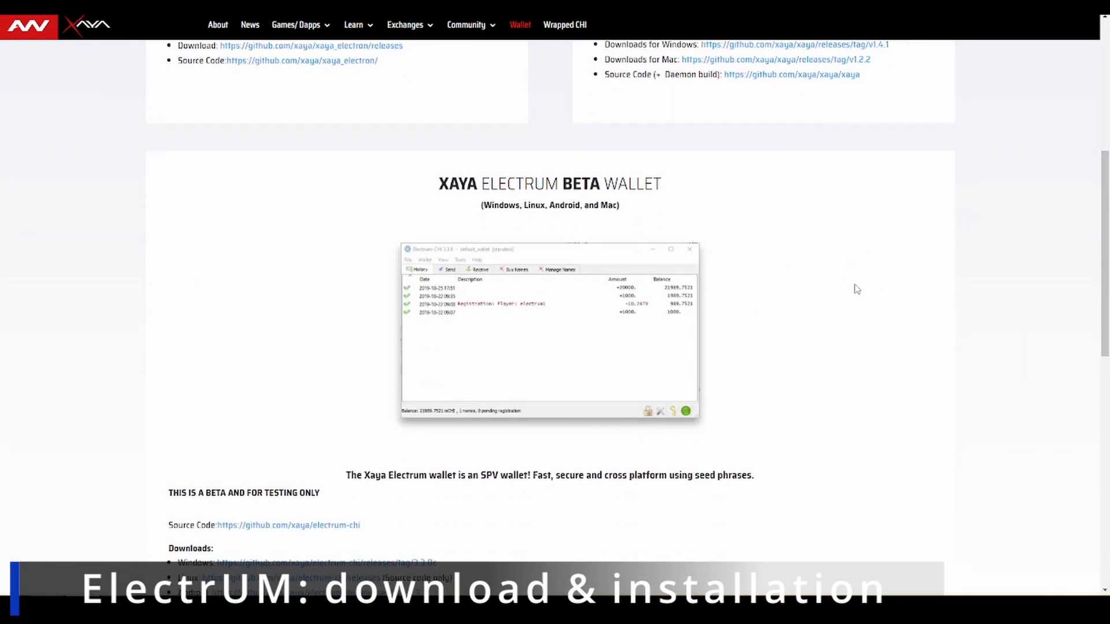
scroll(761, 289, "down", 3)
scroll(775, 266, "up", 2)
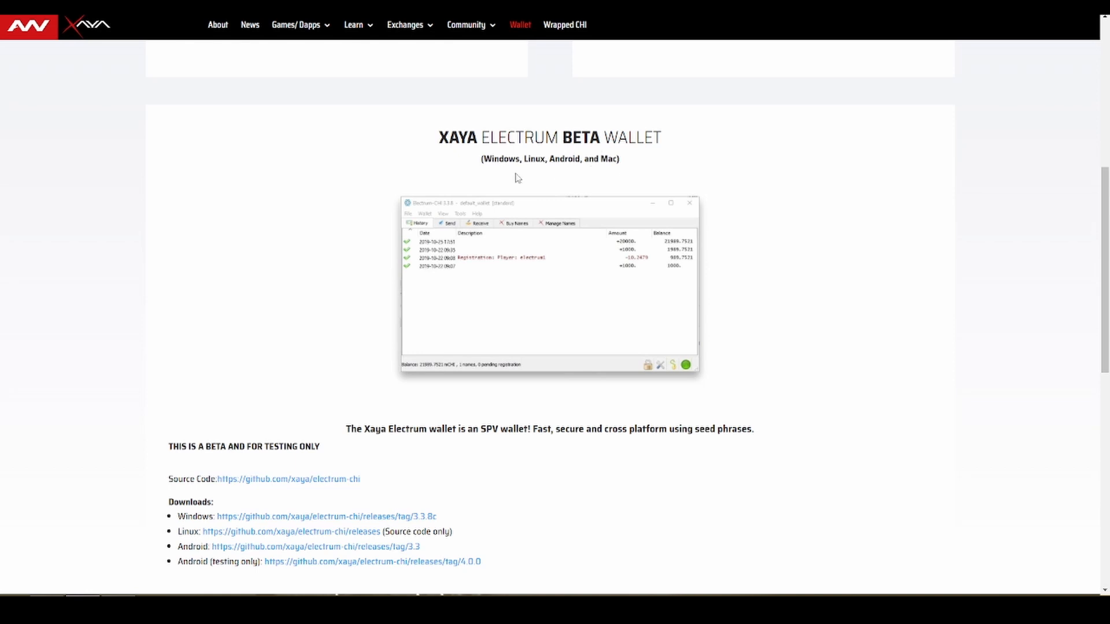
scroll(322, 213, "down", 2)
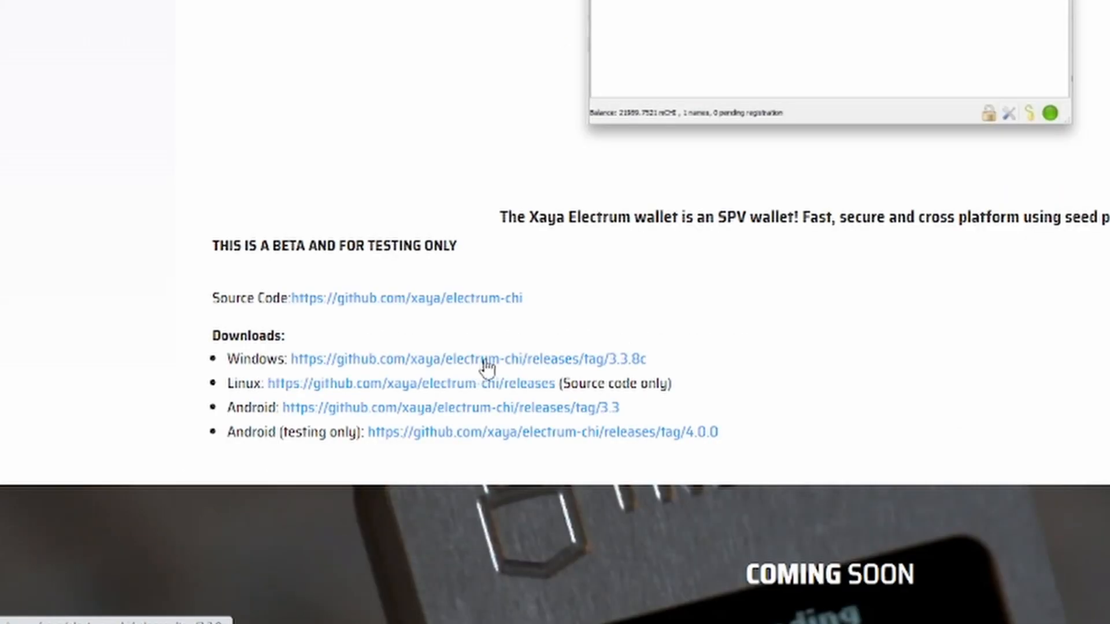
left_click(488, 359)
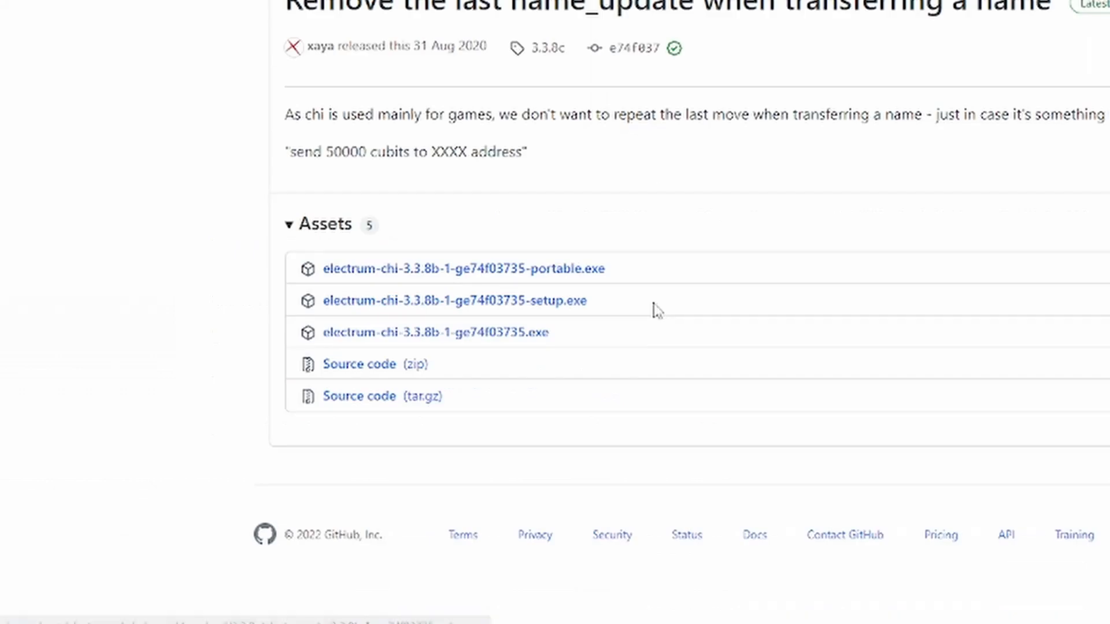
Start downloading the electrum-chi-3.3.8b-1-ge74f03735.exe asset from the release page.
left_click(522, 342)
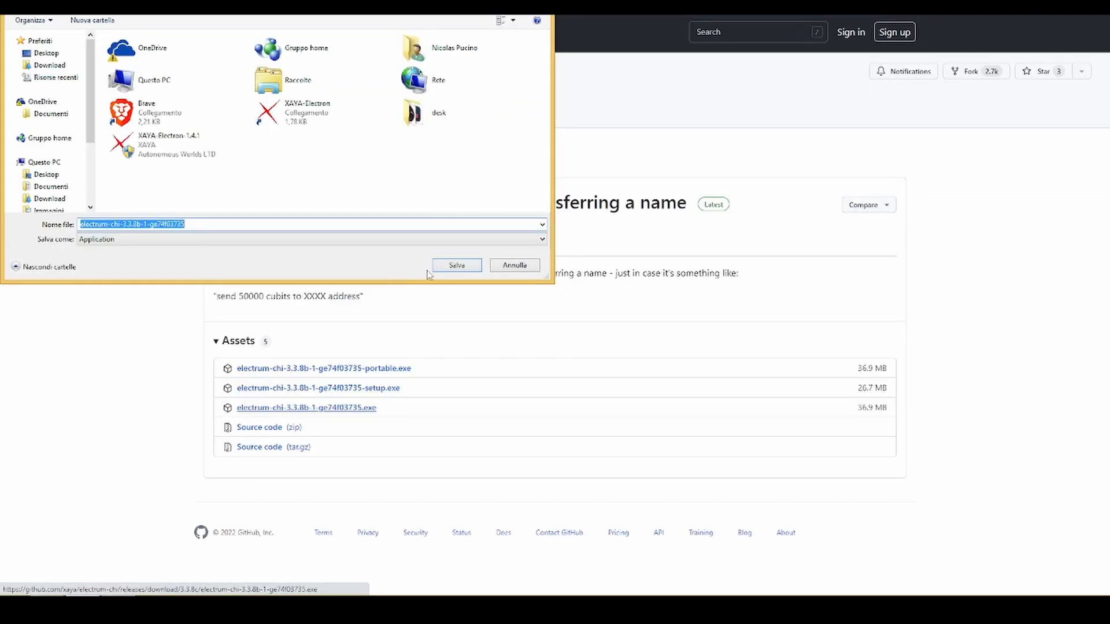
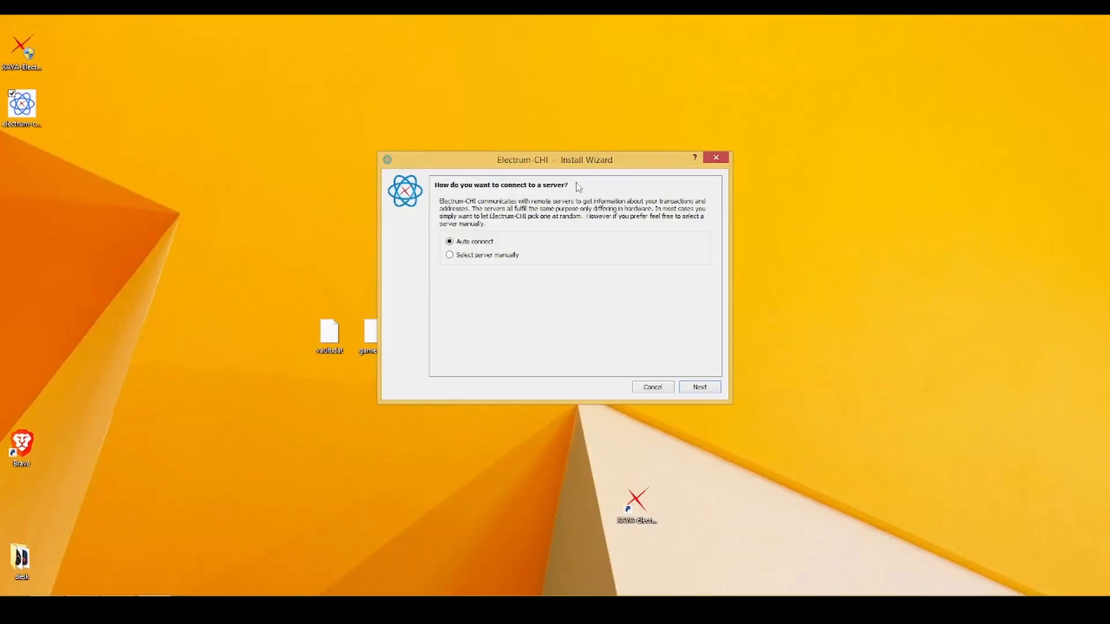
Choose automatic server connection in the Electrum-CHI setup wizard.
left_click(450, 256)
left_click(465, 258)
left_click(457, 246)
left_click(708, 389)
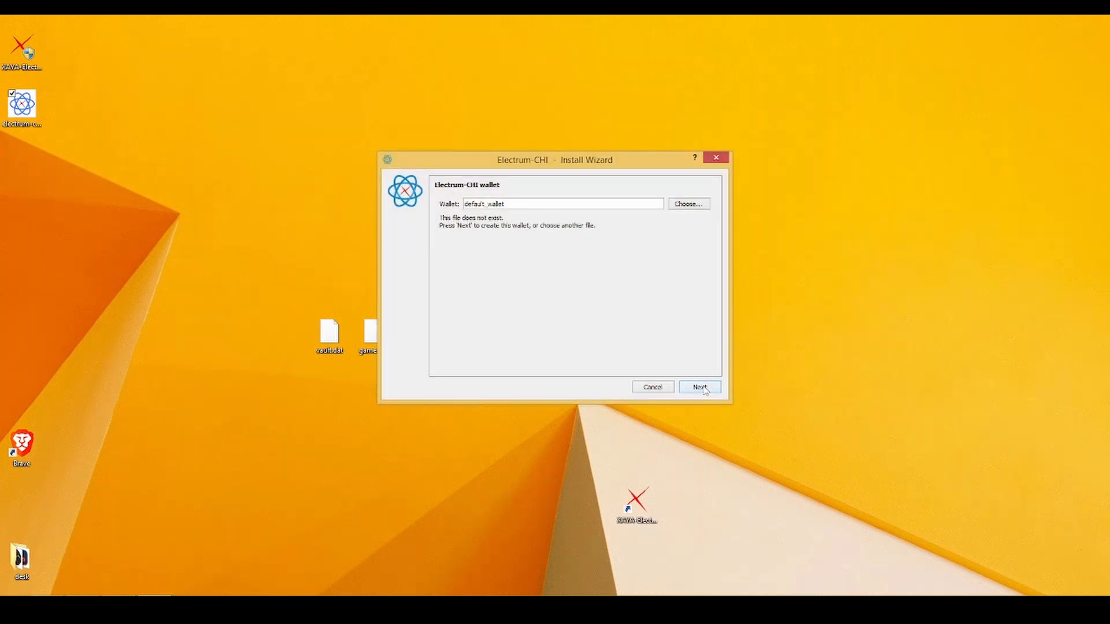
Keep the default_wallet file name without choosing another wallet file.
left_click(678, 203)
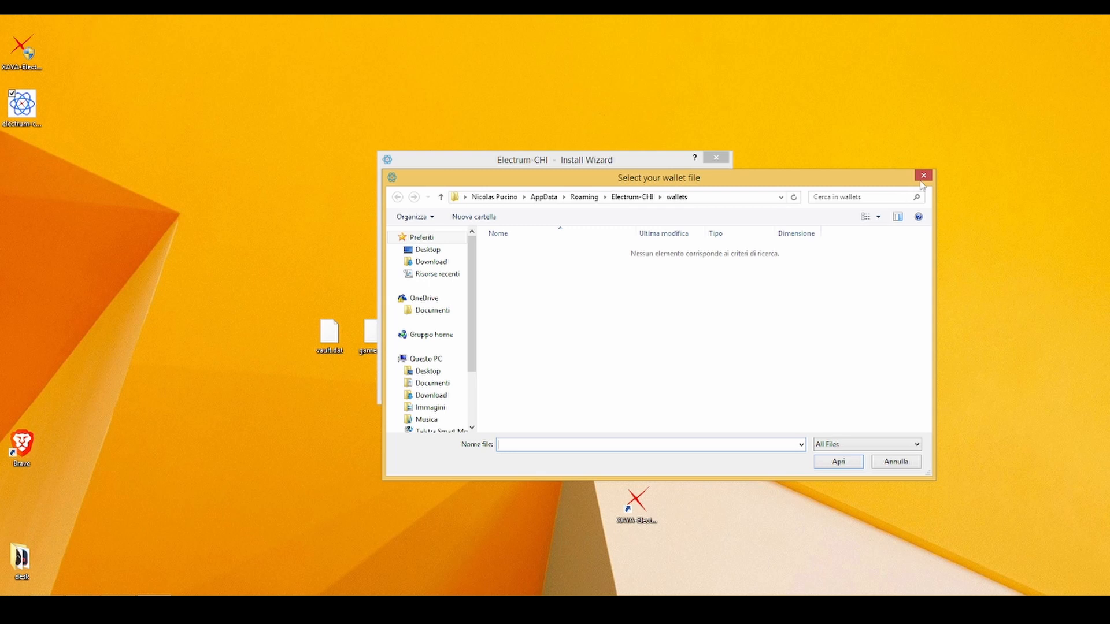
left_click(923, 176)
left_click(700, 387)
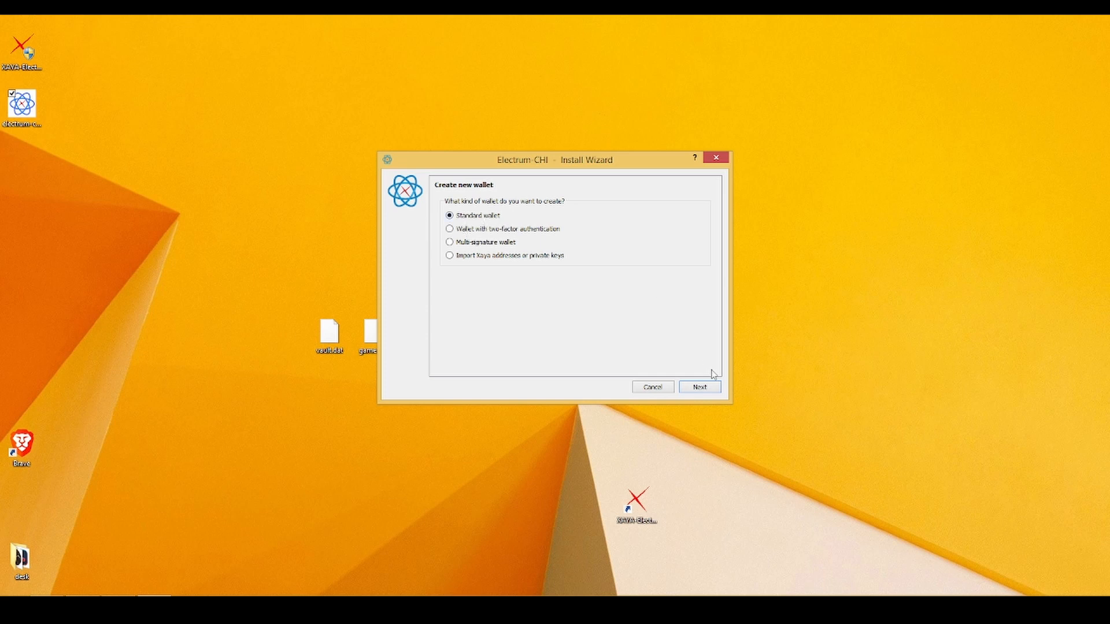
Create a standard wallet with a newly generated Segwit seed.
left_click(700, 387)
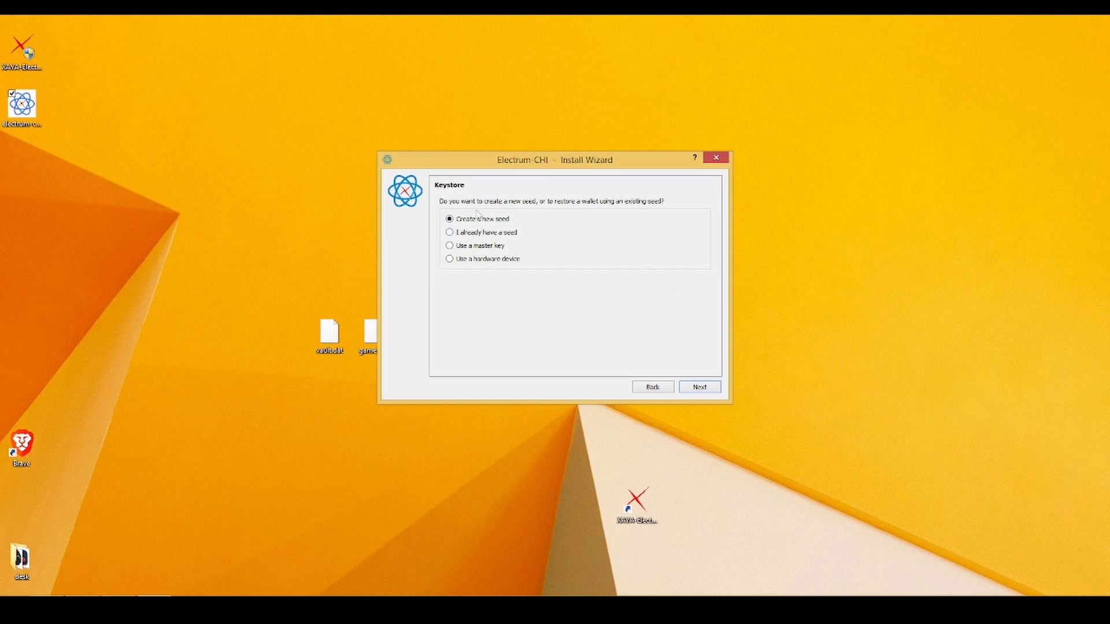
left_click(701, 387)
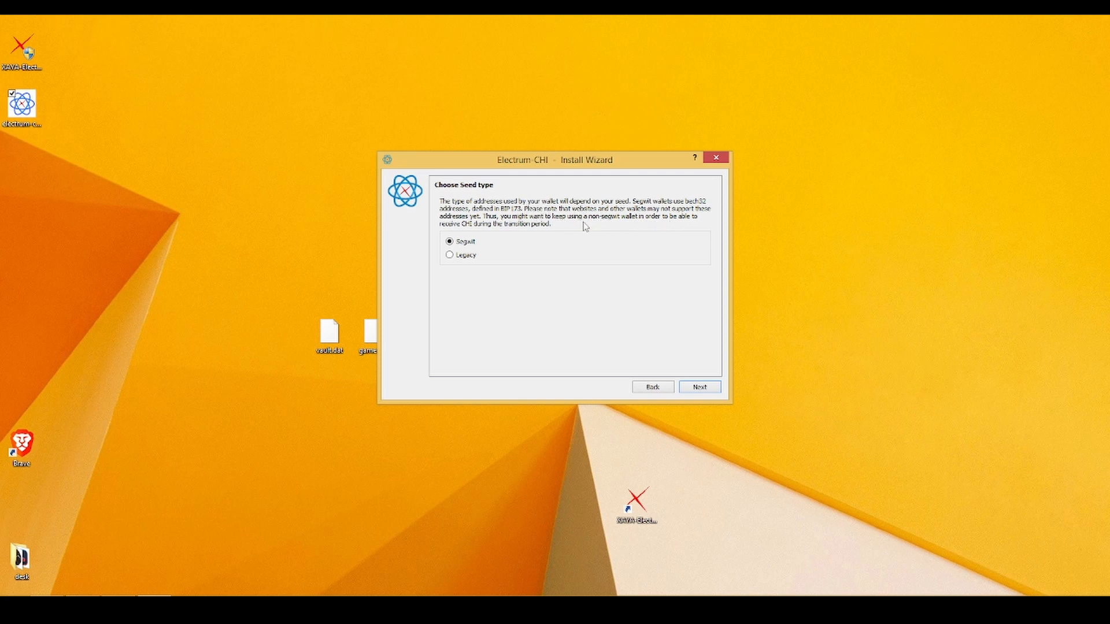
left_click(464, 243)
left_click(697, 388)
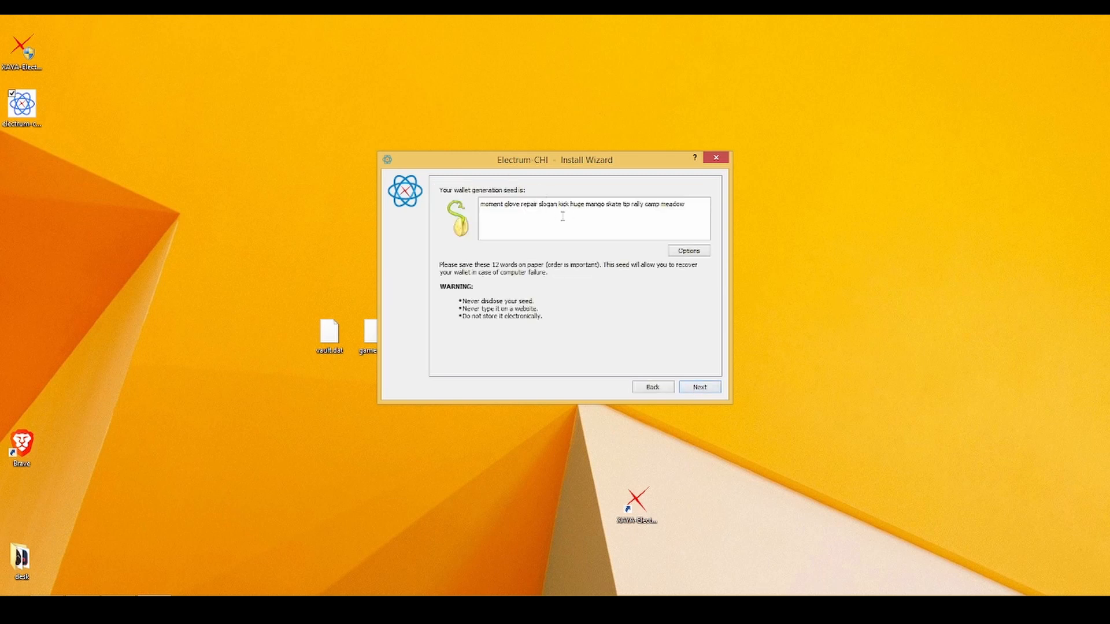
Look over the generated 12-word seed, then continue to the empty Confirm Seed page.
triple_click(541, 207)
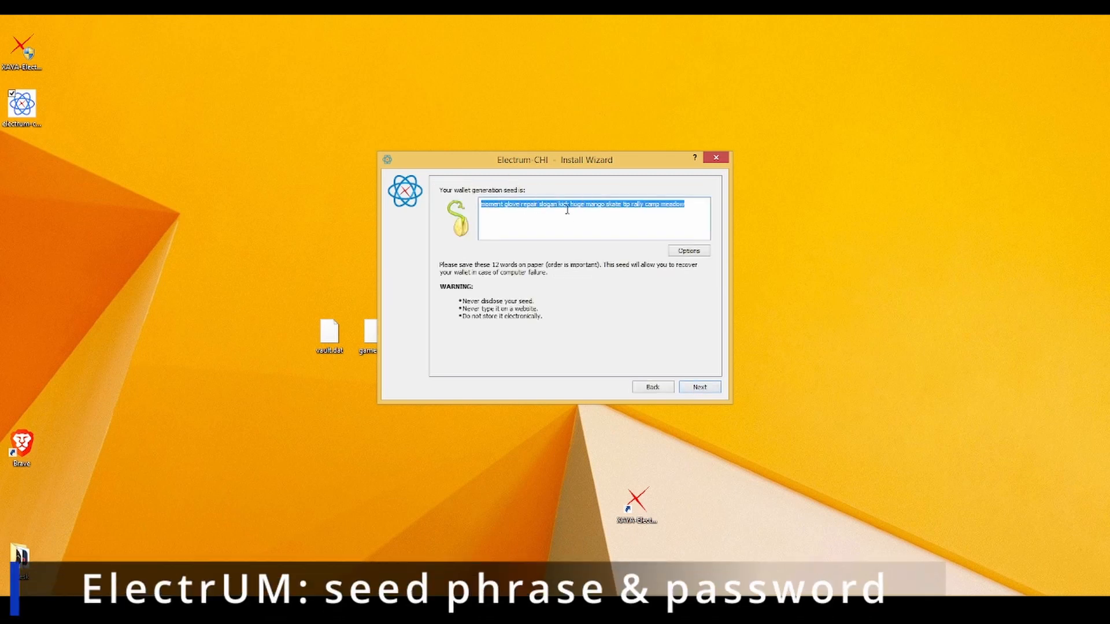
left_click(508, 207)
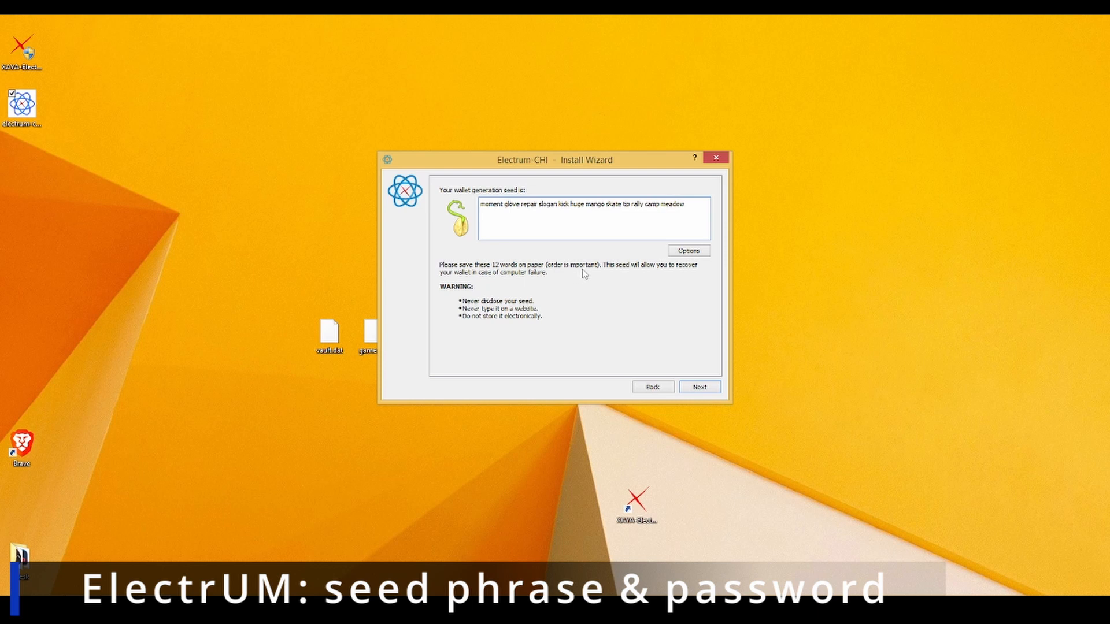
double_click(490, 201)
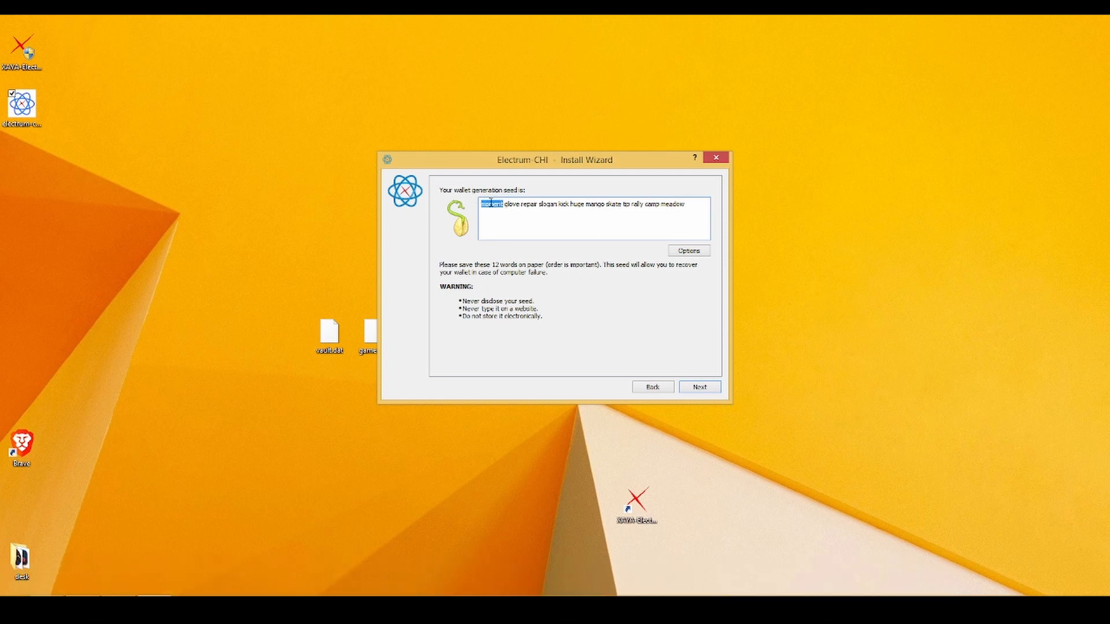
left_click(515, 206)
triple_click(533, 205)
left_click(517, 210)
double_click(512, 204)
double_click(536, 205)
left_click(568, 205)
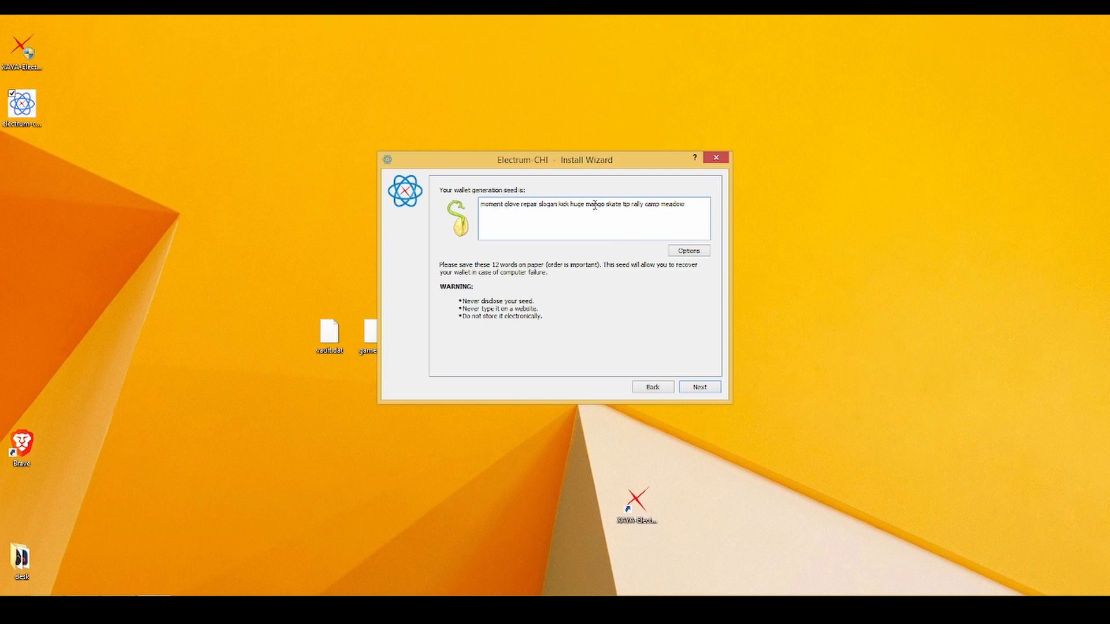
left_click(707, 389)
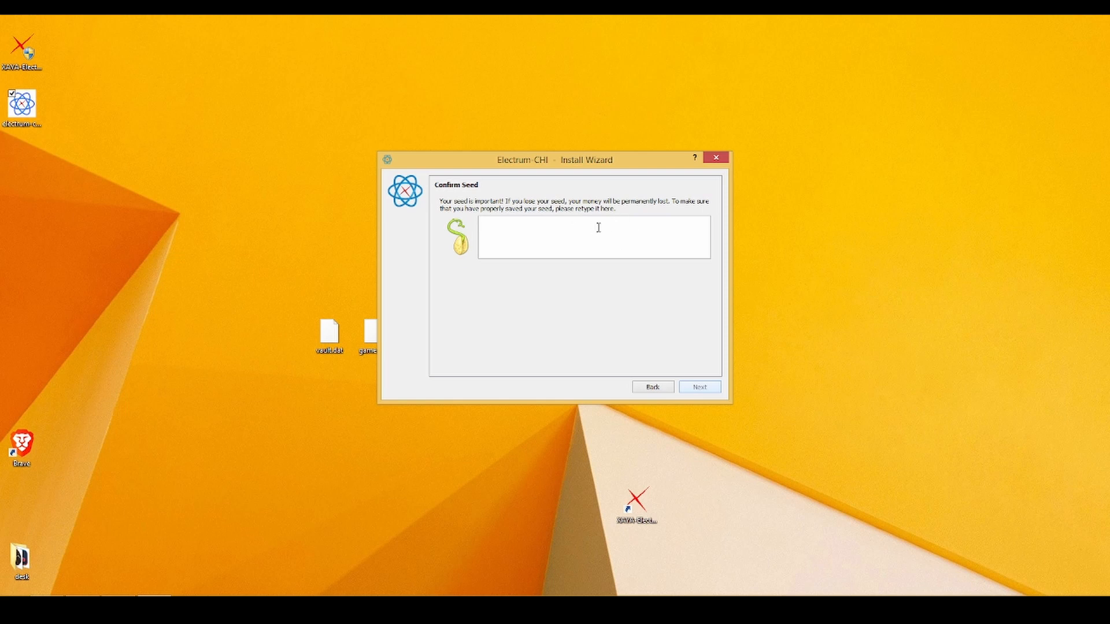
Go back and copy the full generated seed phrase.
left_click(649, 386)
left_click_drag(692, 204, 462, 201)
right_click(516, 204)
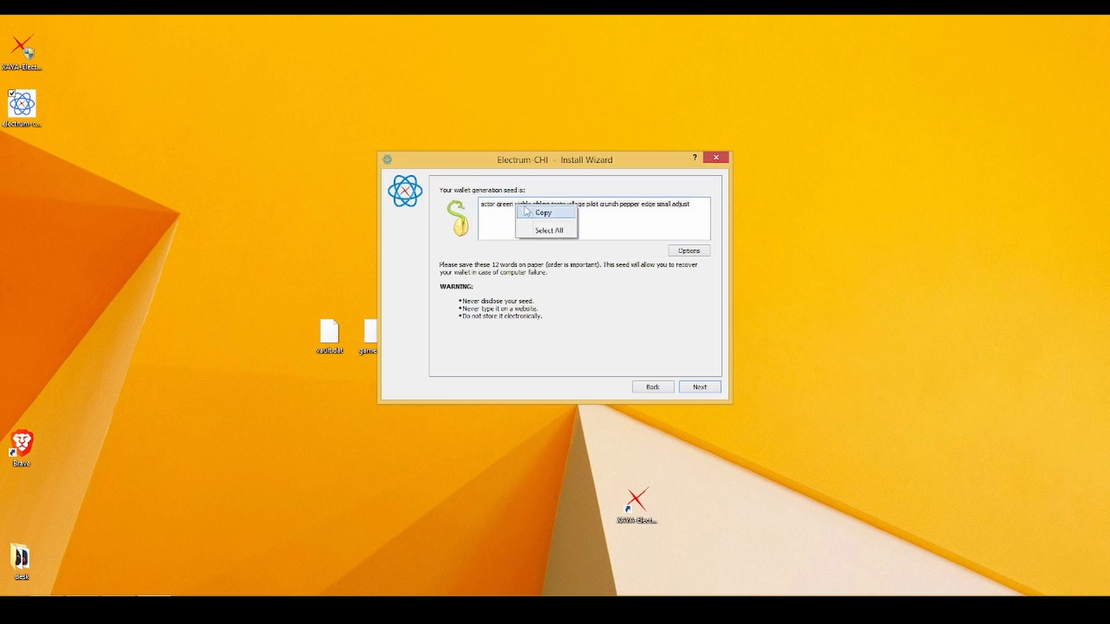
left_click(530, 212)
Paste the seed into the Confirm Seed box and continue to the password step.
left_click(696, 387)
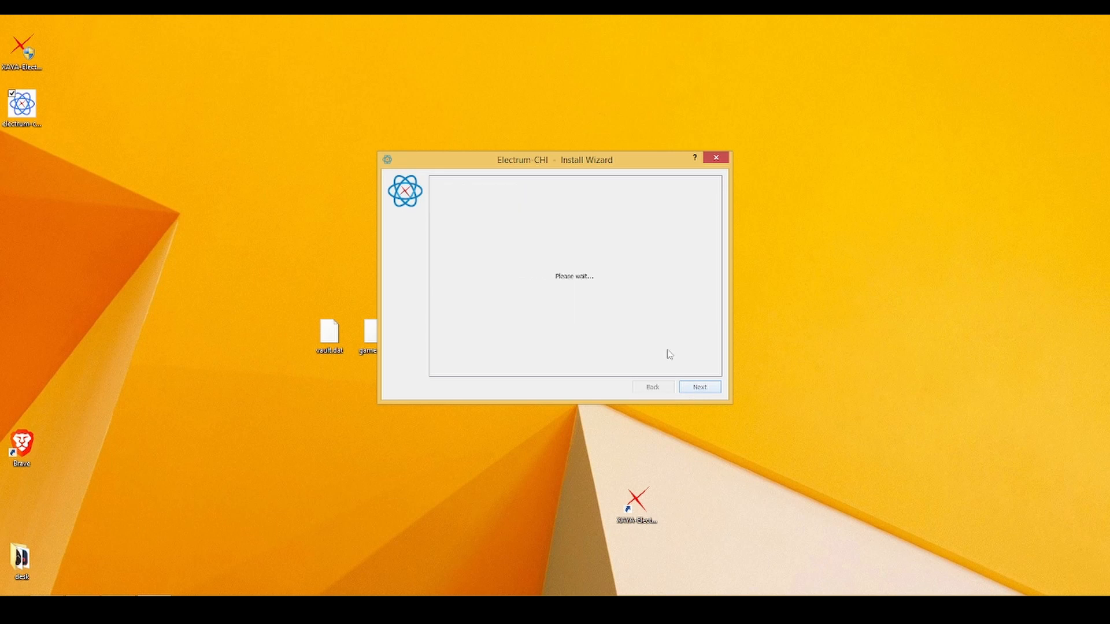
right_click(560, 228)
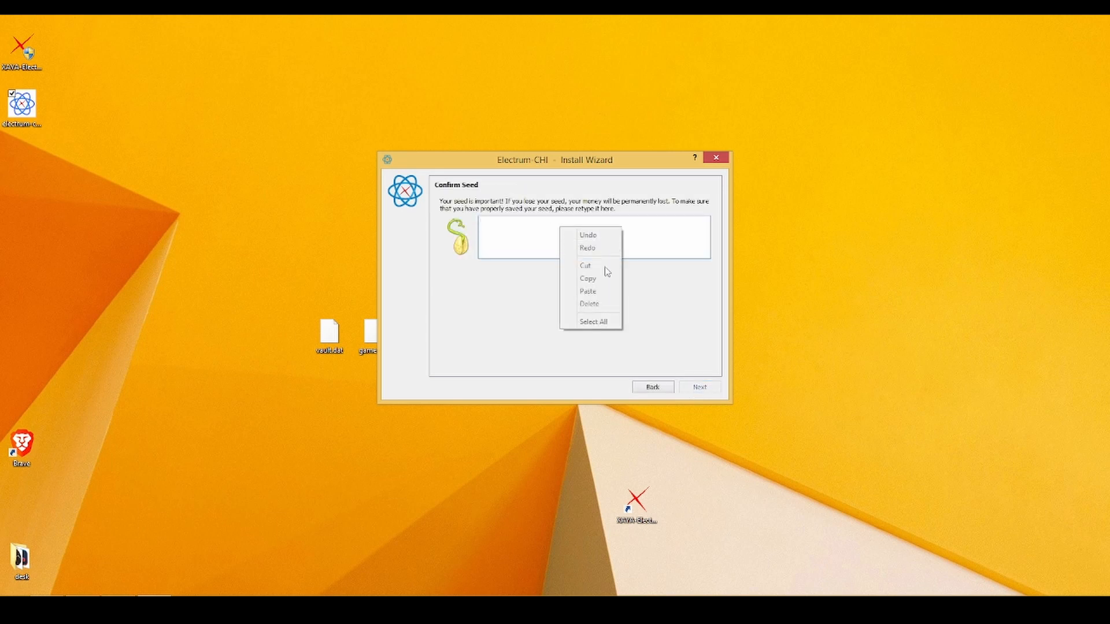
right_click(539, 227)
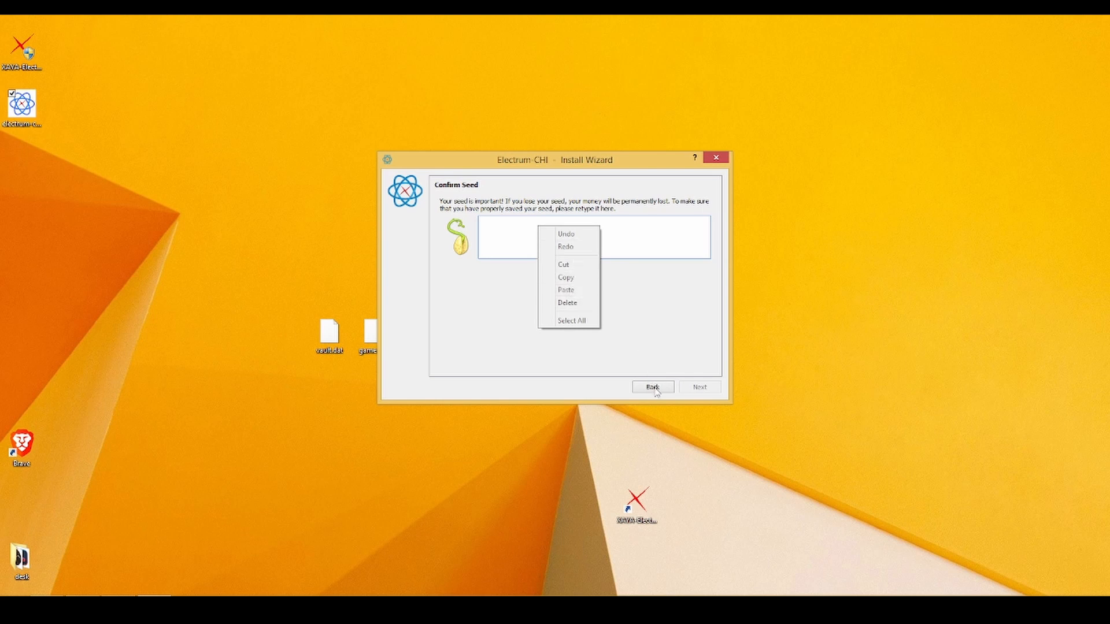
key("Escape")
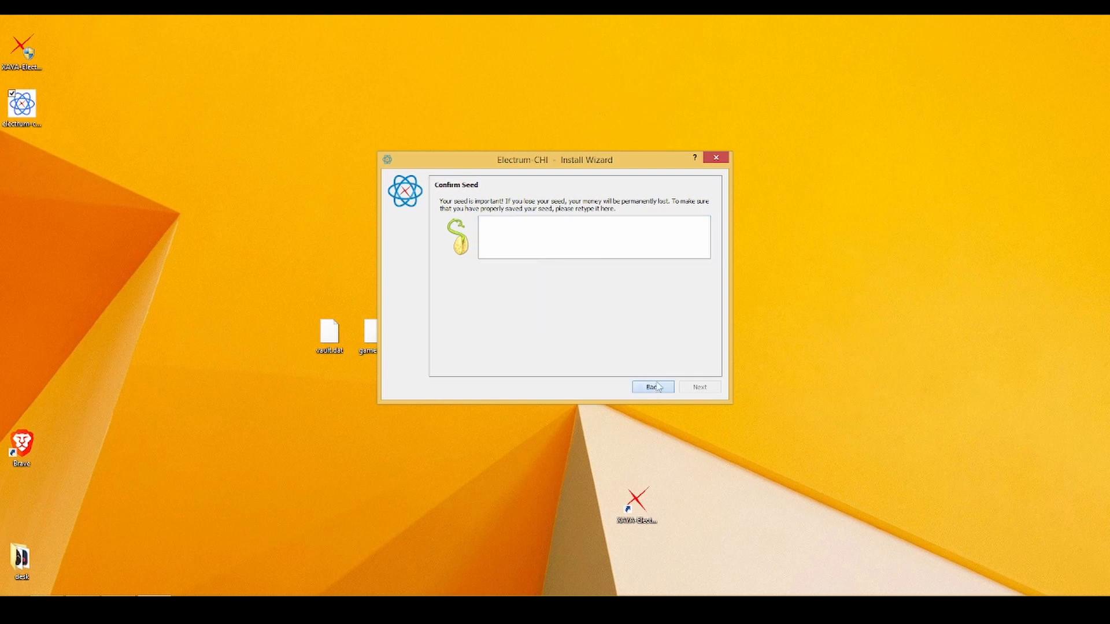
key("ctrl+v")
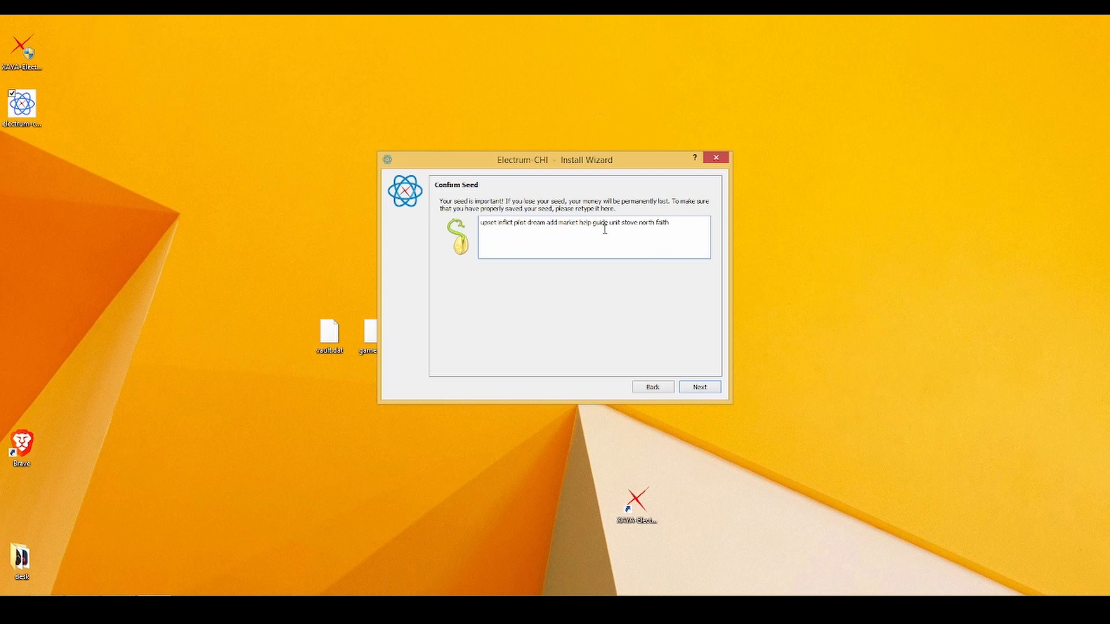
left_click(700, 387)
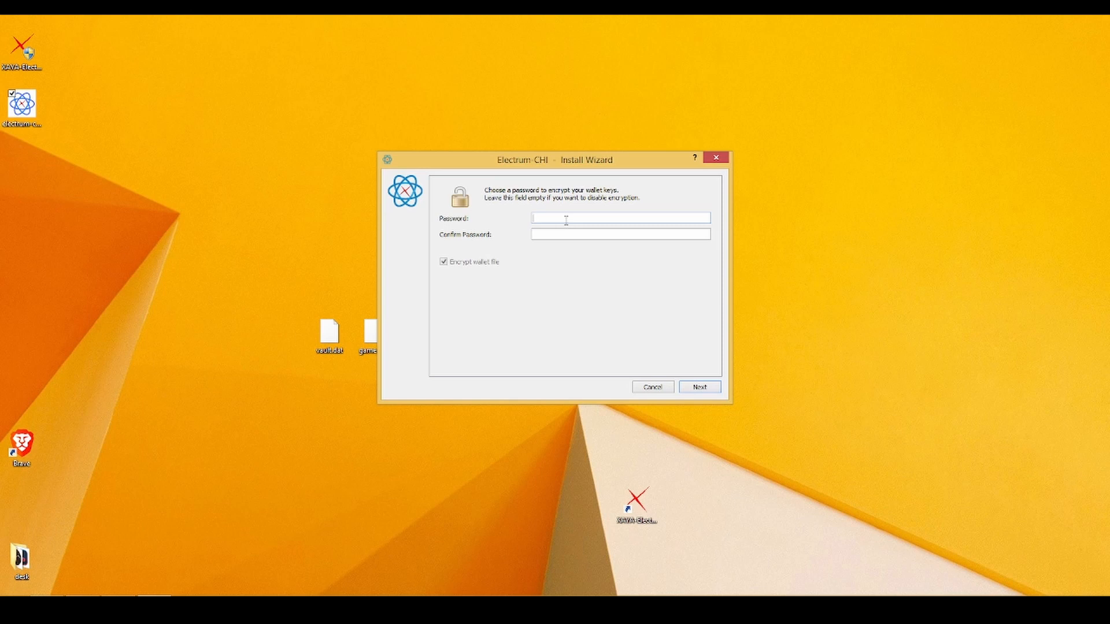
Enter and confirm the wallet password with file encryption kept on, finishing default_wallet.
type("123")
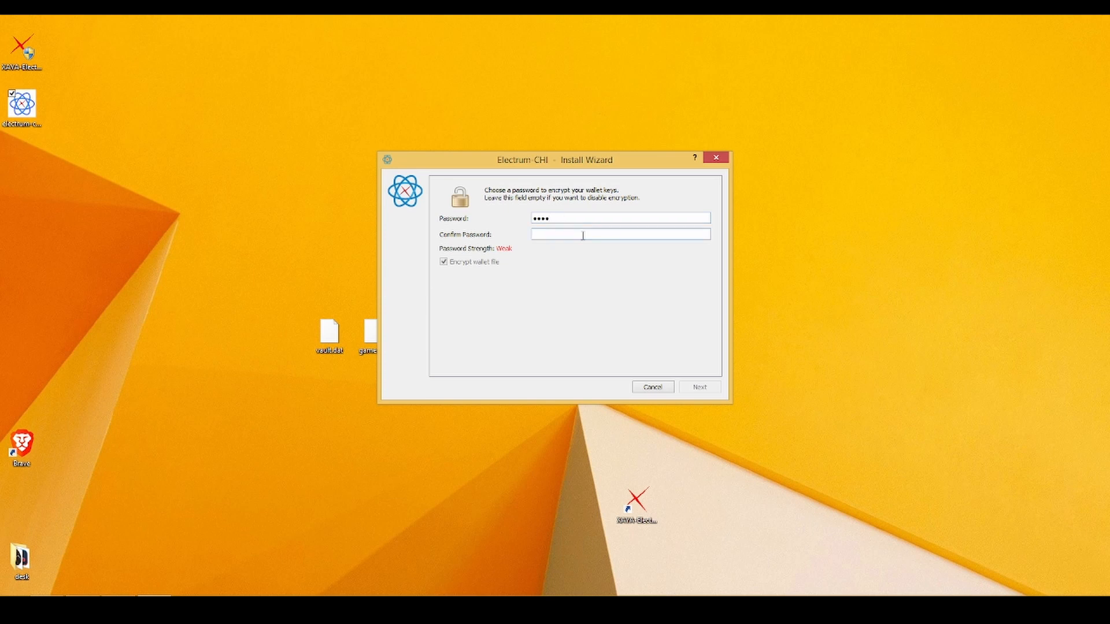
left_click(582, 236)
type("••••")
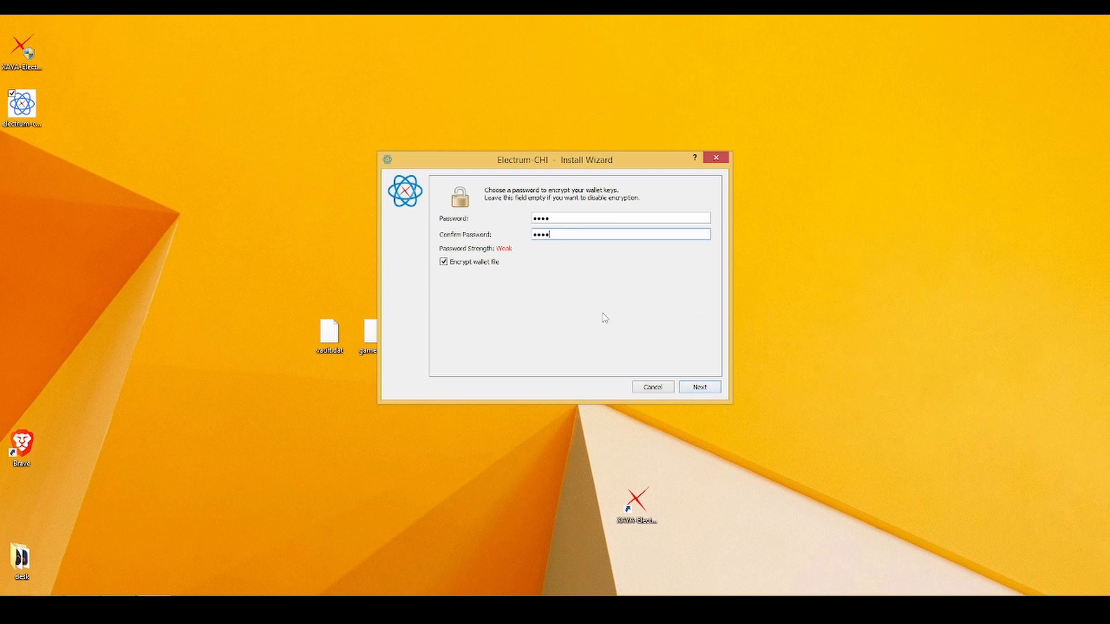
left_click(699, 385)
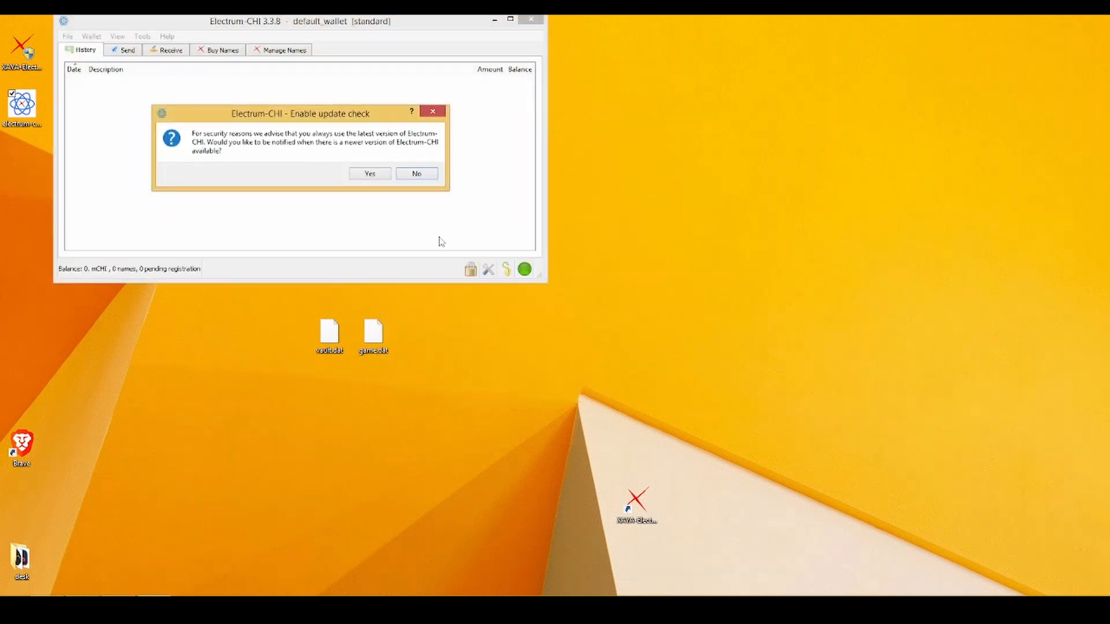
Accept update-check notifications, recentre the wallet window, and open the File menu.
left_click(376, 178)
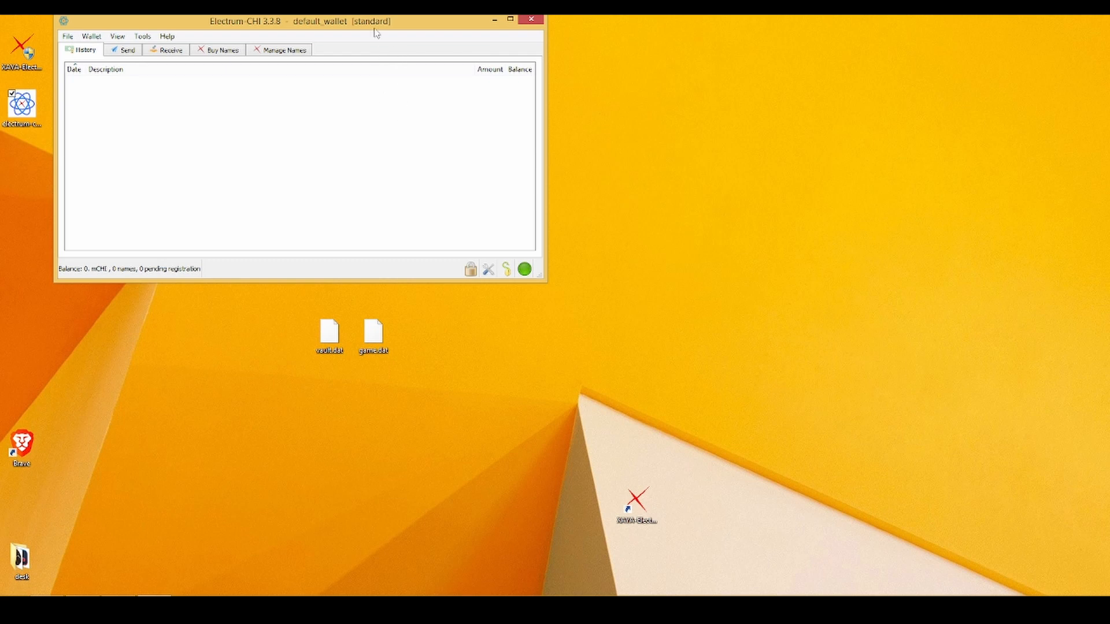
left_click_drag(377, 33, 667, 71)
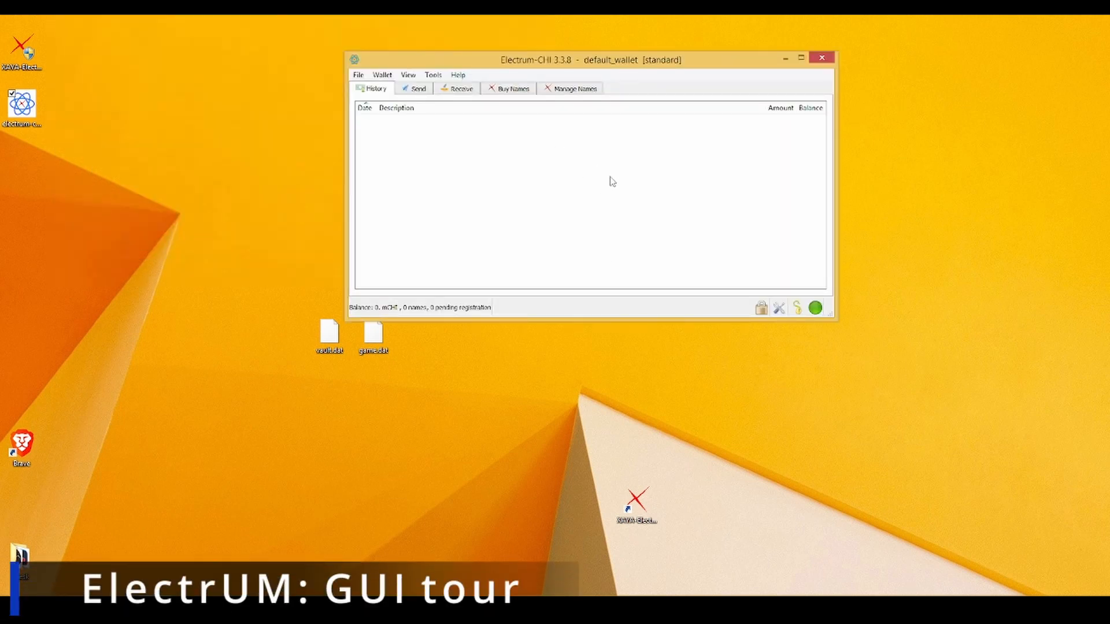
left_click_drag(626, 68, 619, 53)
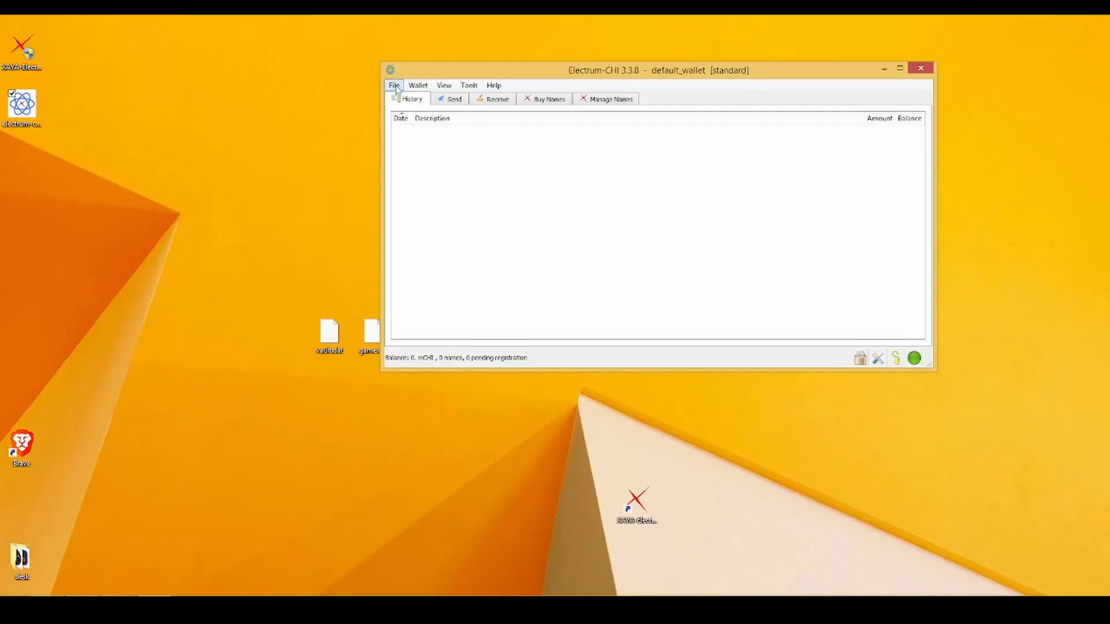
left_click(394, 85)
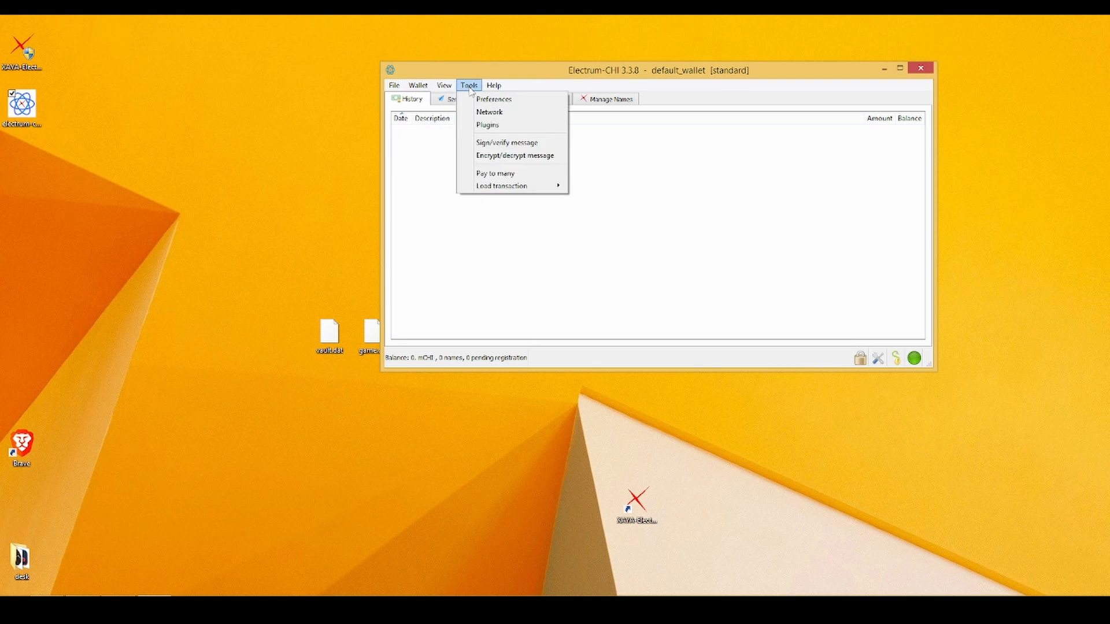
Set the Base unit to CHI and the Color theme to Dark in Preferences.
left_click(490, 98)
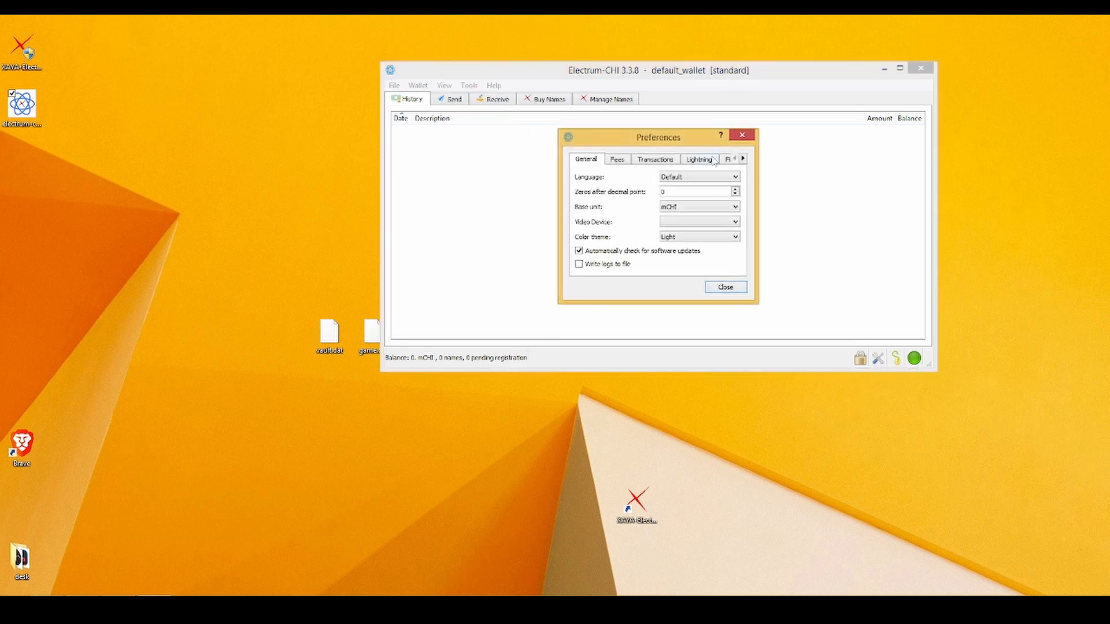
left_click(736, 209)
left_click(726, 216)
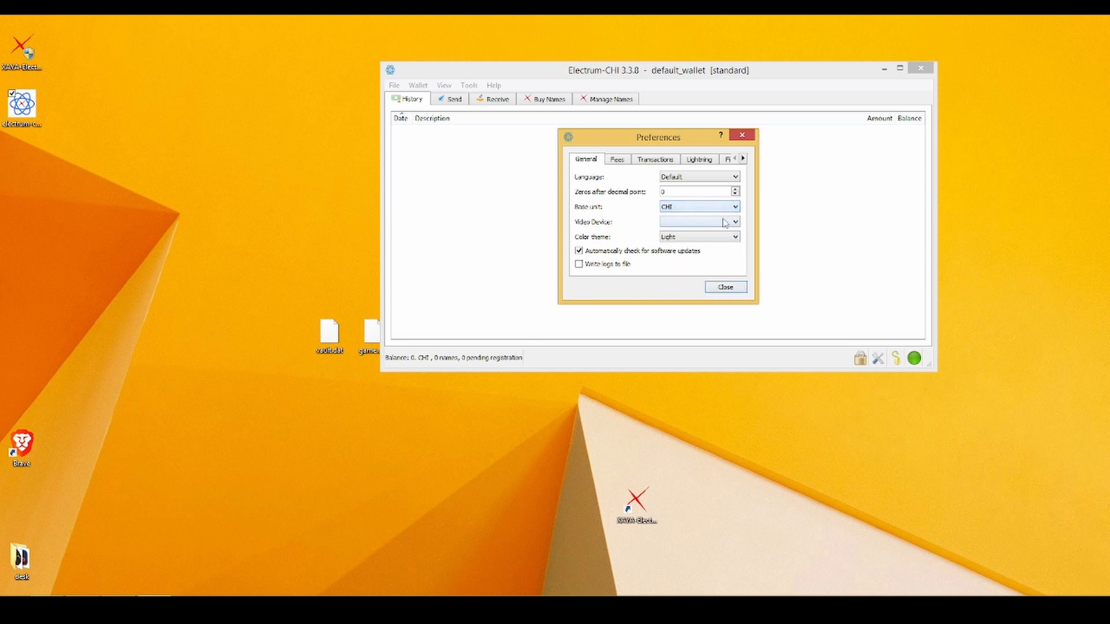
left_click(734, 180)
left_click(734, 180)
left_click(708, 238)
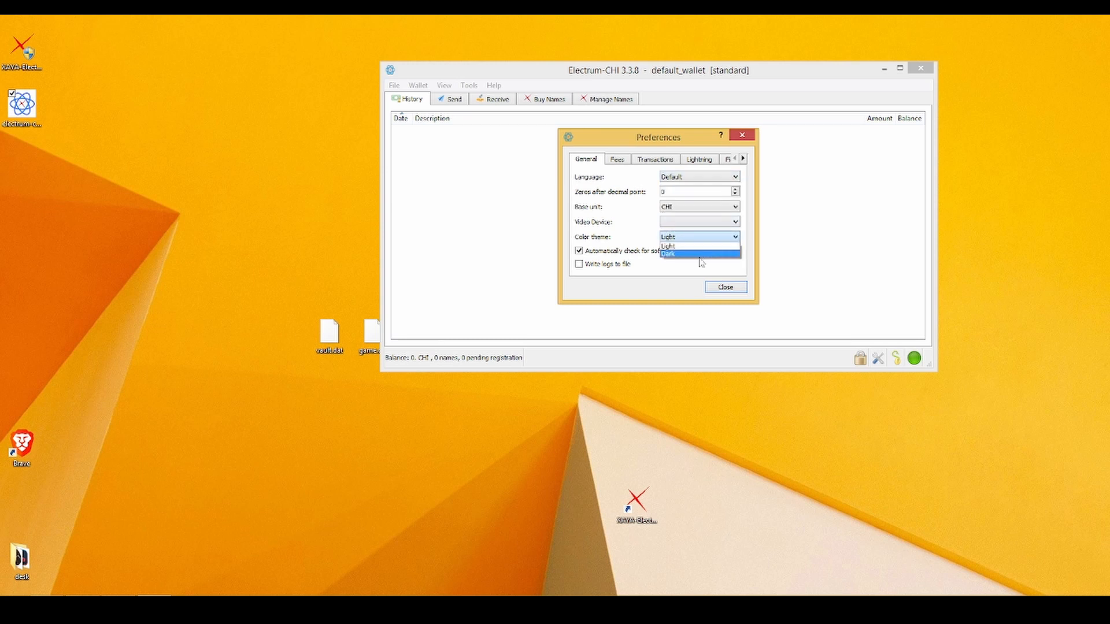
left_click(702, 254)
left_click(726, 287)
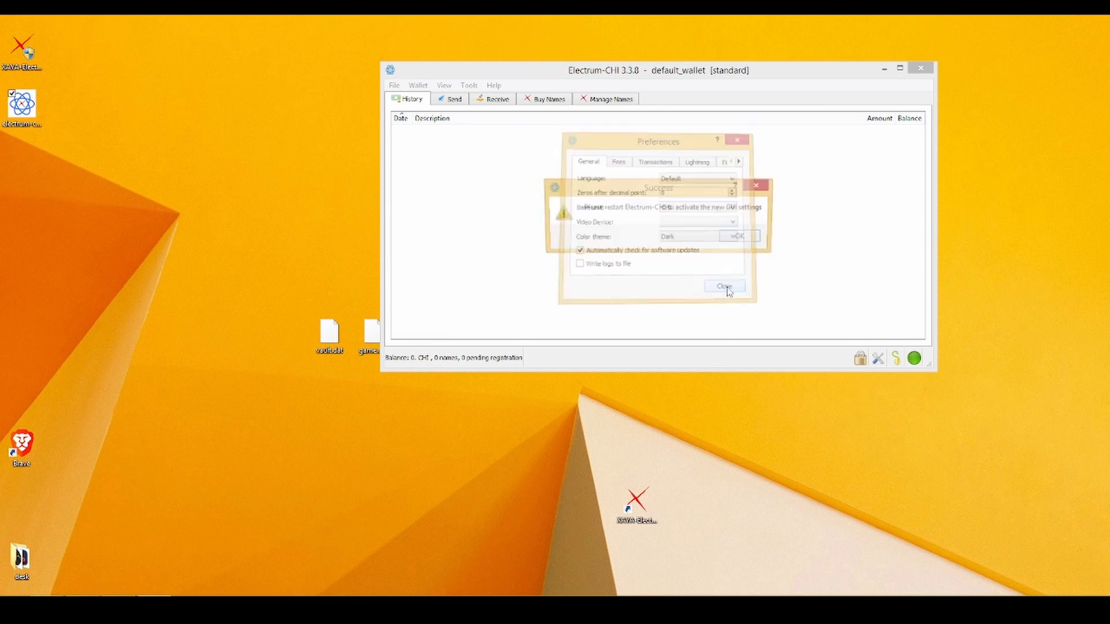
Acknowledge the restart notice, close Electrum-CHI and relaunch it.
left_click(742, 237)
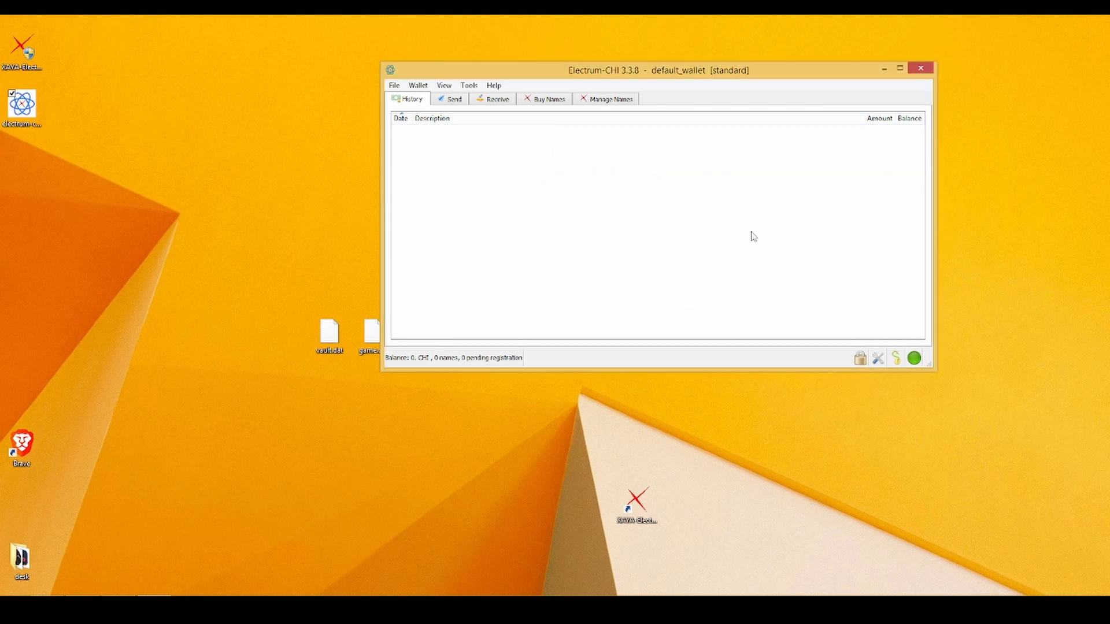
left_click(921, 69)
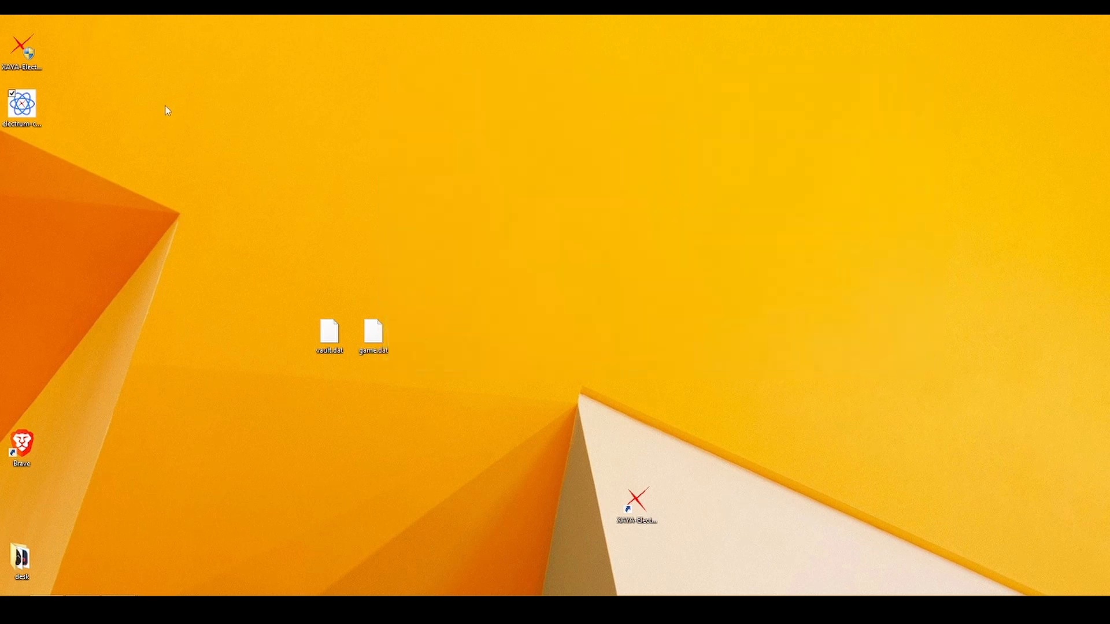
double_click(30, 123)
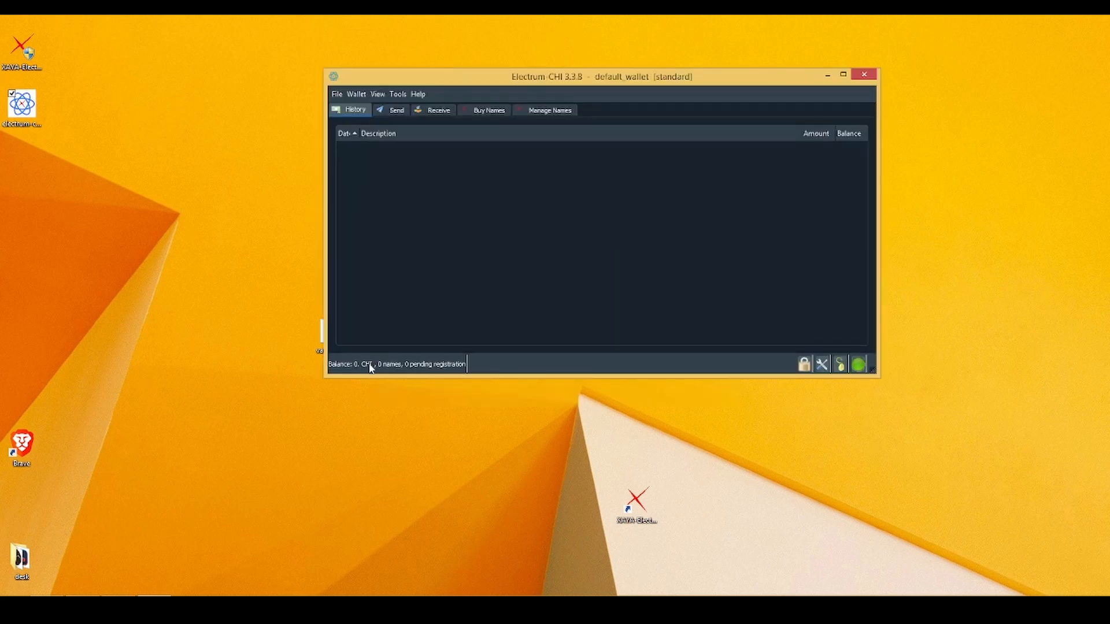
Create an on-chain payment request described 'snack 2' with the requested amount cleared.
left_click(444, 112)
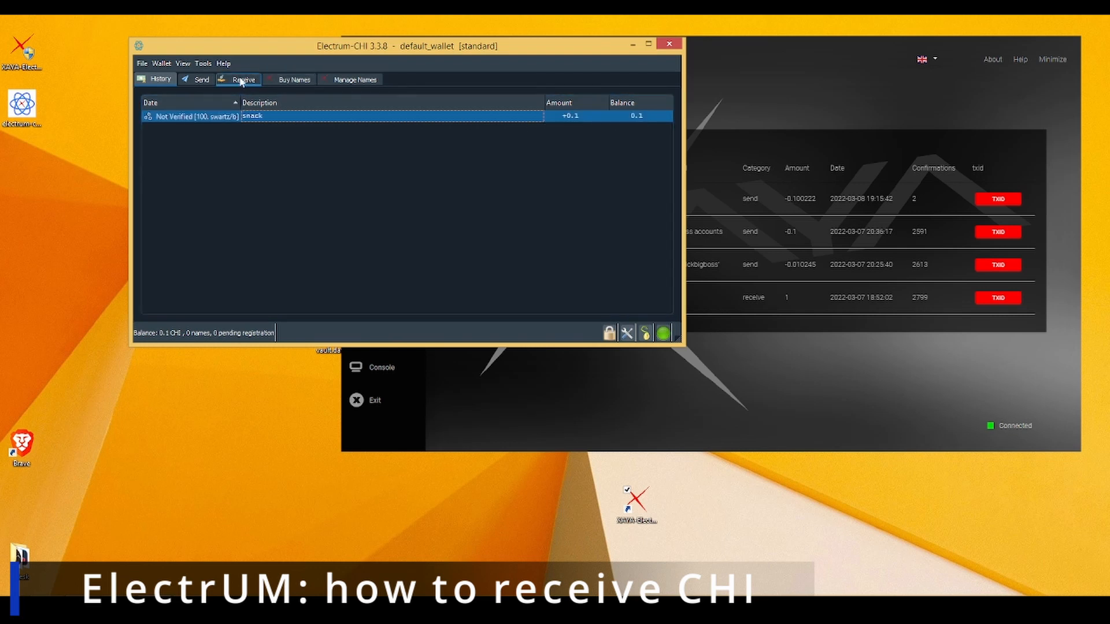
left_click(242, 80)
left_click(243, 102)
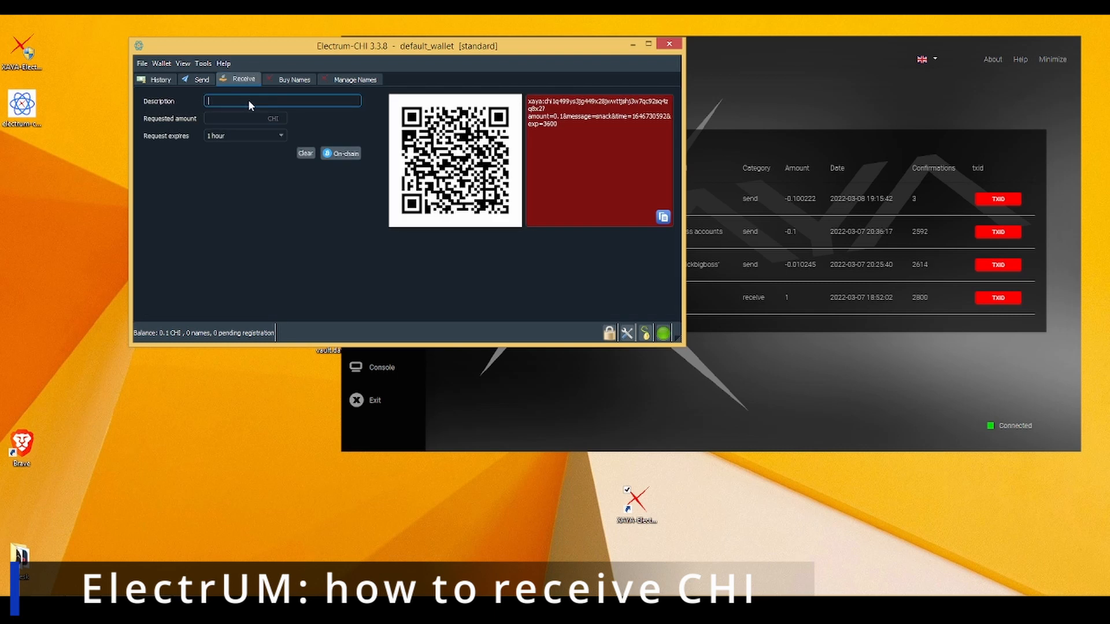
type("snack 2")
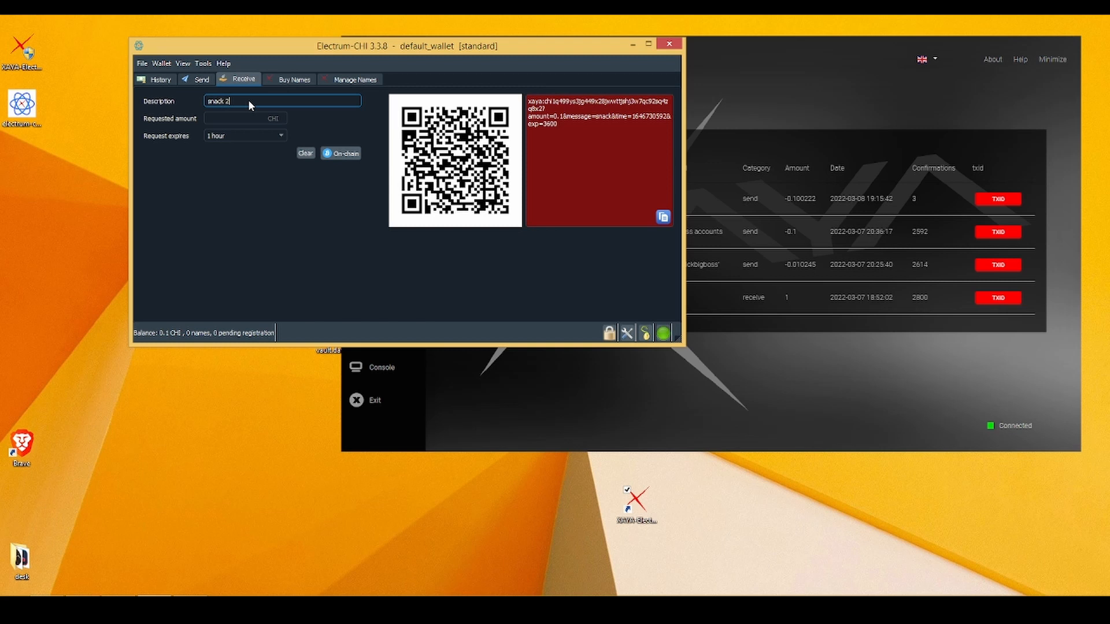
left_click(240, 119)
left_click_drag(243, 119, 180, 119)
key("BackSpace")
left_click(342, 156)
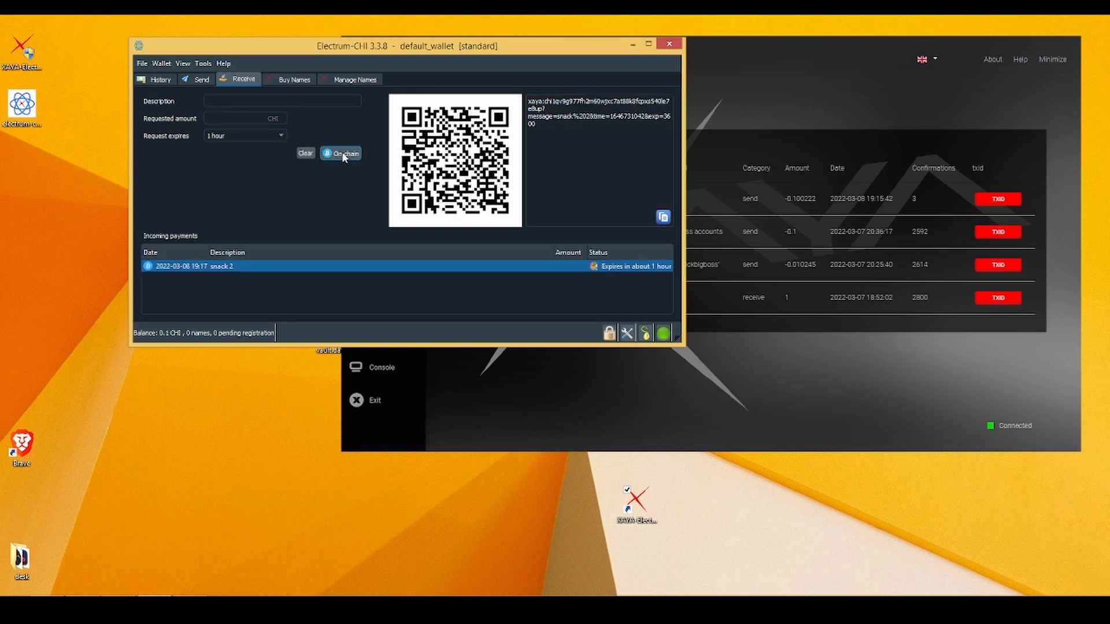
Select the 'snack 2' request and copy its receiving address for XAYA Wallet.
left_click(249, 266)
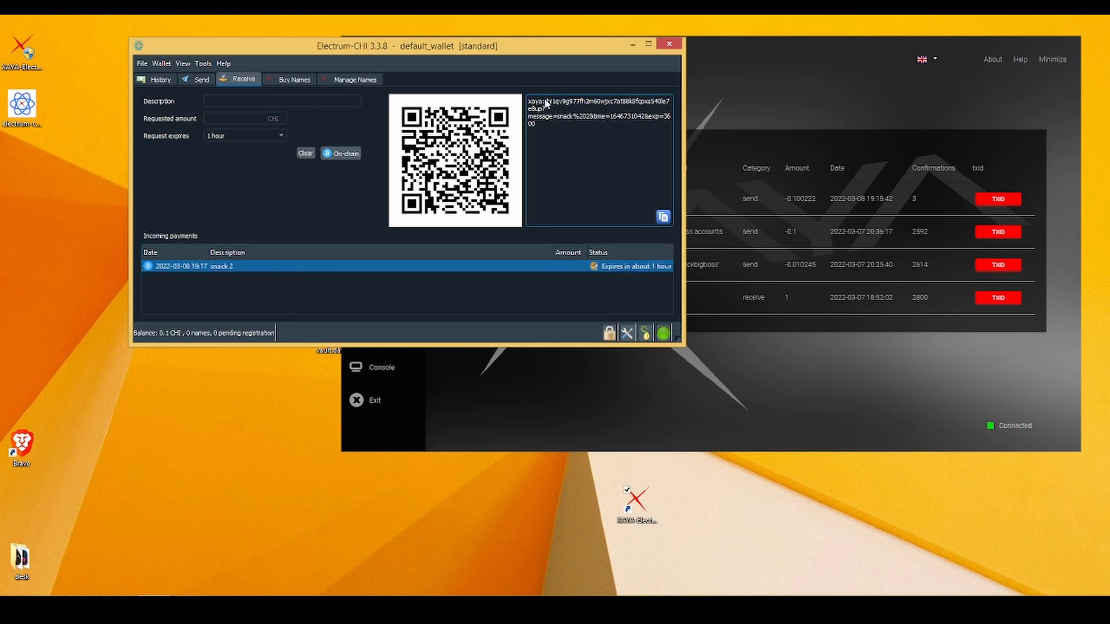
left_click_drag(560, 102, 543, 109)
key("ctrl+c")
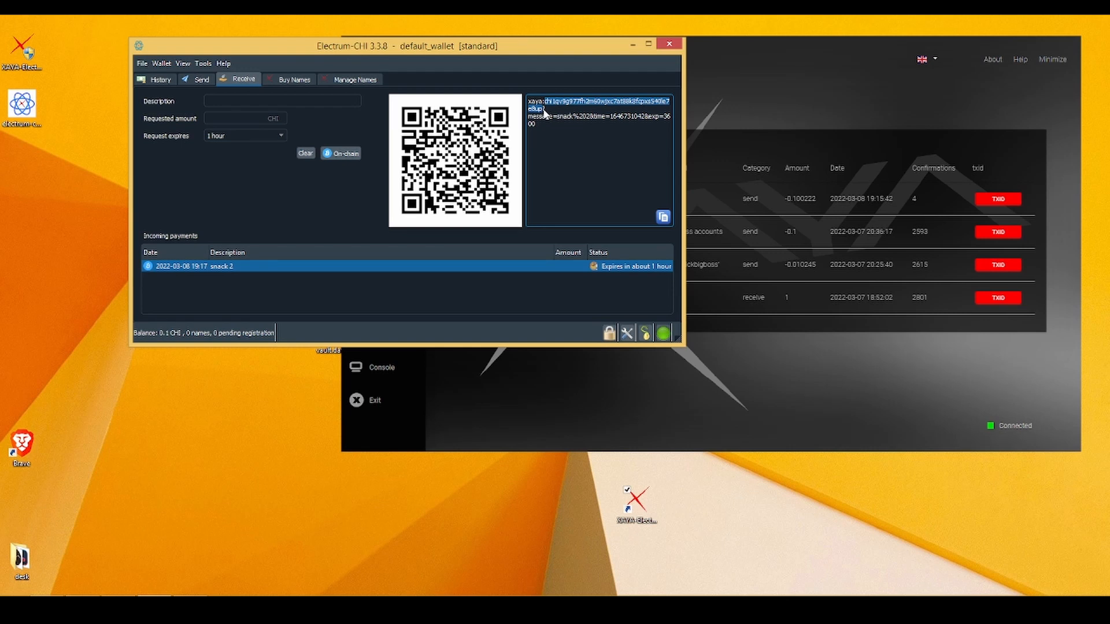
key("alt+Tab")
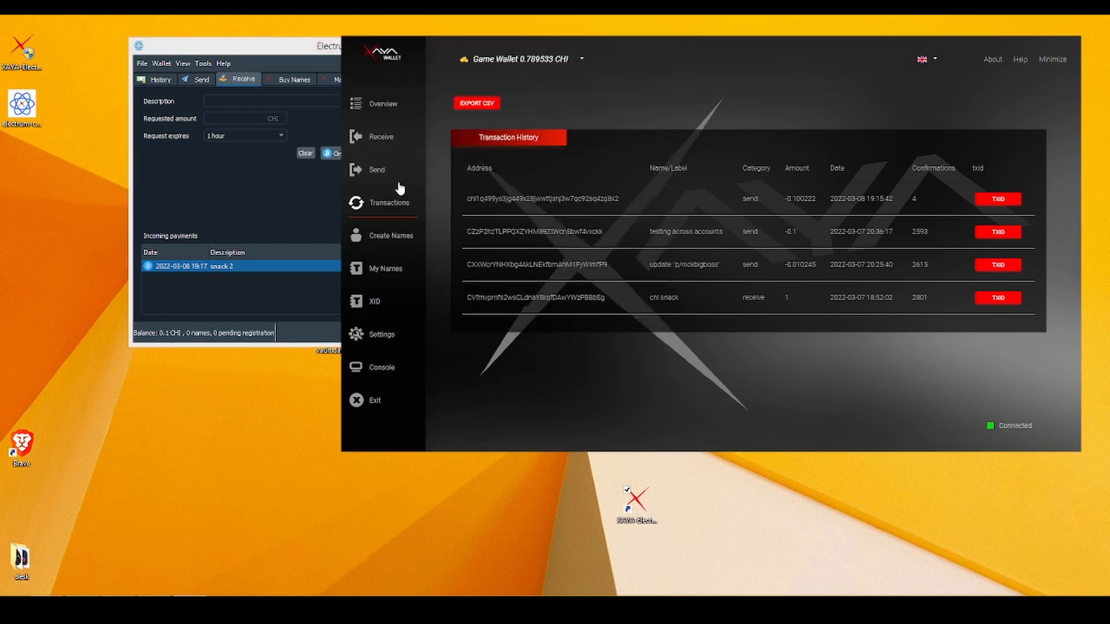
Paste the Electrum-CHI address into a new XAYA send form with amount 0.1 CHI.
left_click_drag(619, 198, 452, 203)
left_click(531, 198)
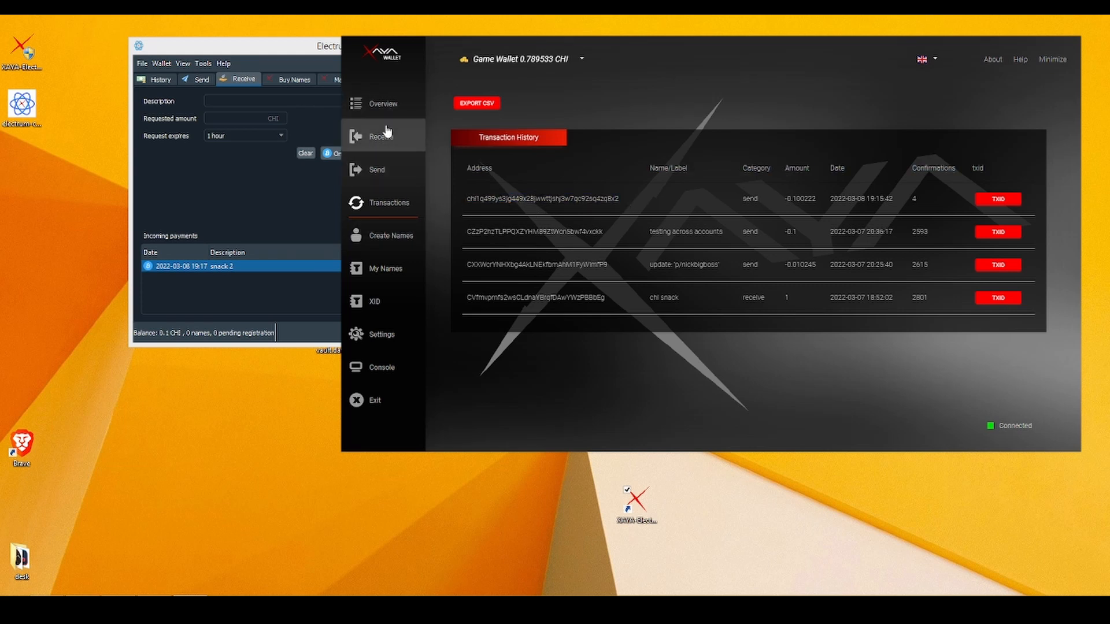
left_click(387, 169)
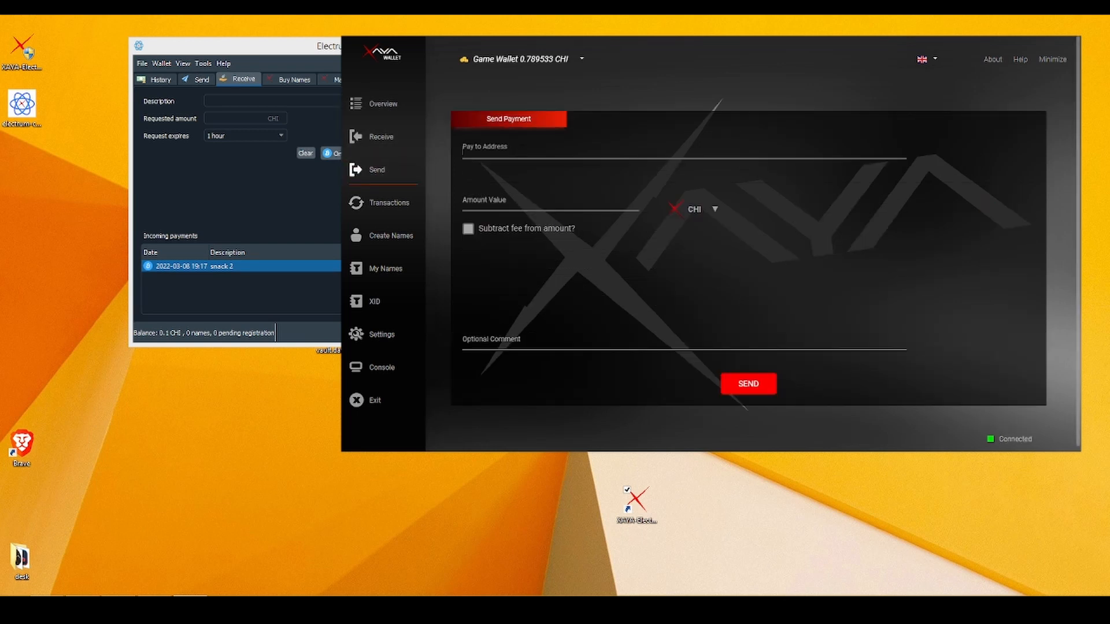
left_click(462, 149)
key("ctrl+v")
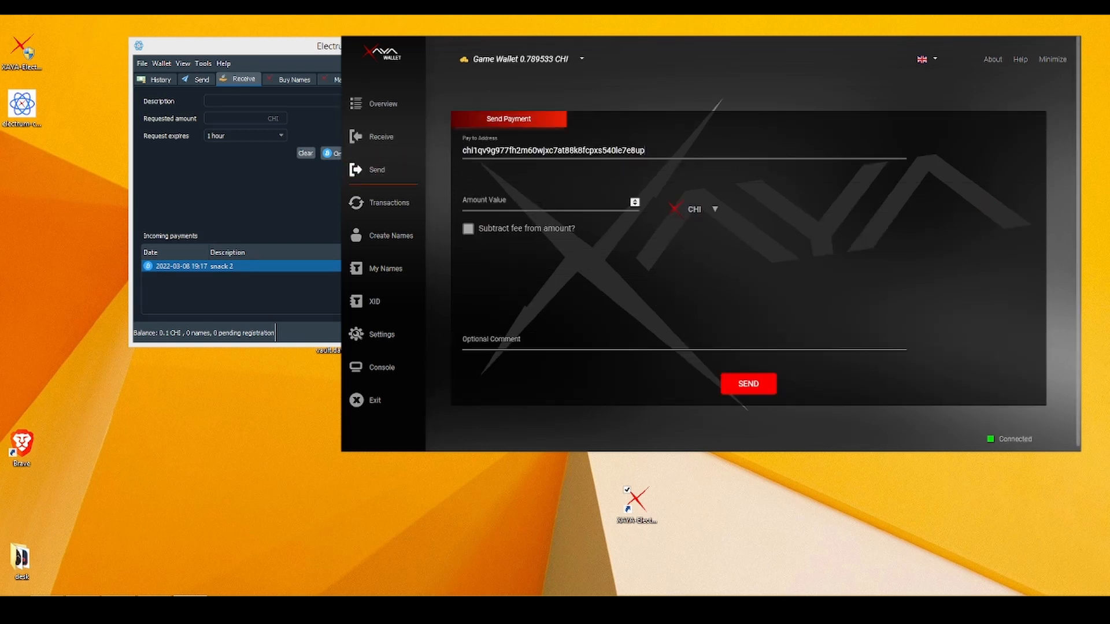
left_click(538, 205)
type("0.1")
Add the comment 'enjoy', send the 0.1 CHI, and view the transaction history.
double_click(723, 351)
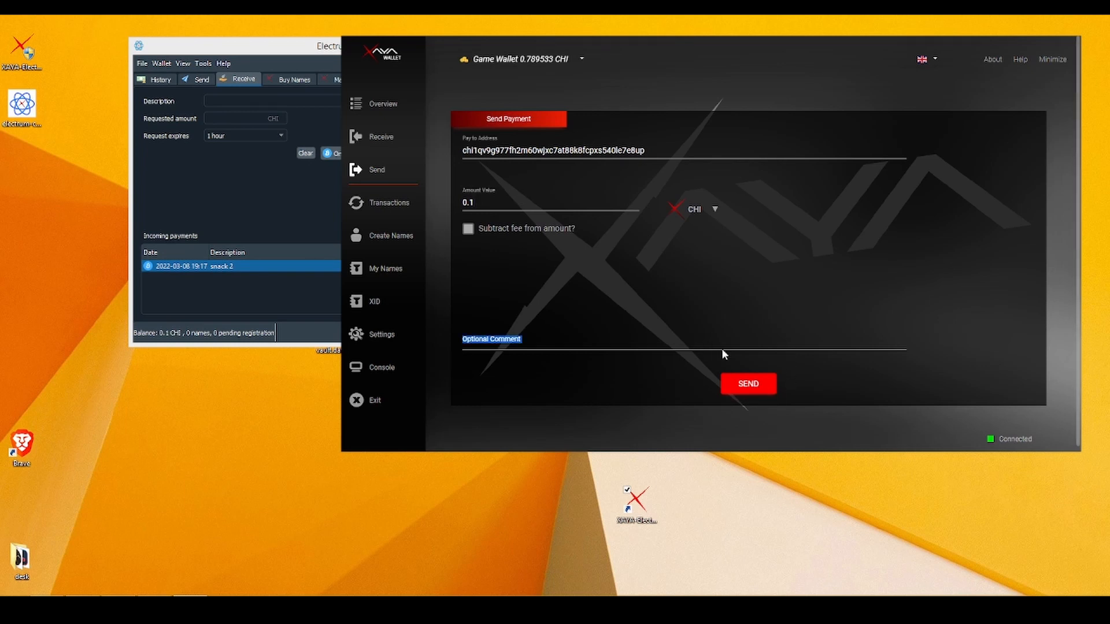
left_click(569, 345)
type("e")
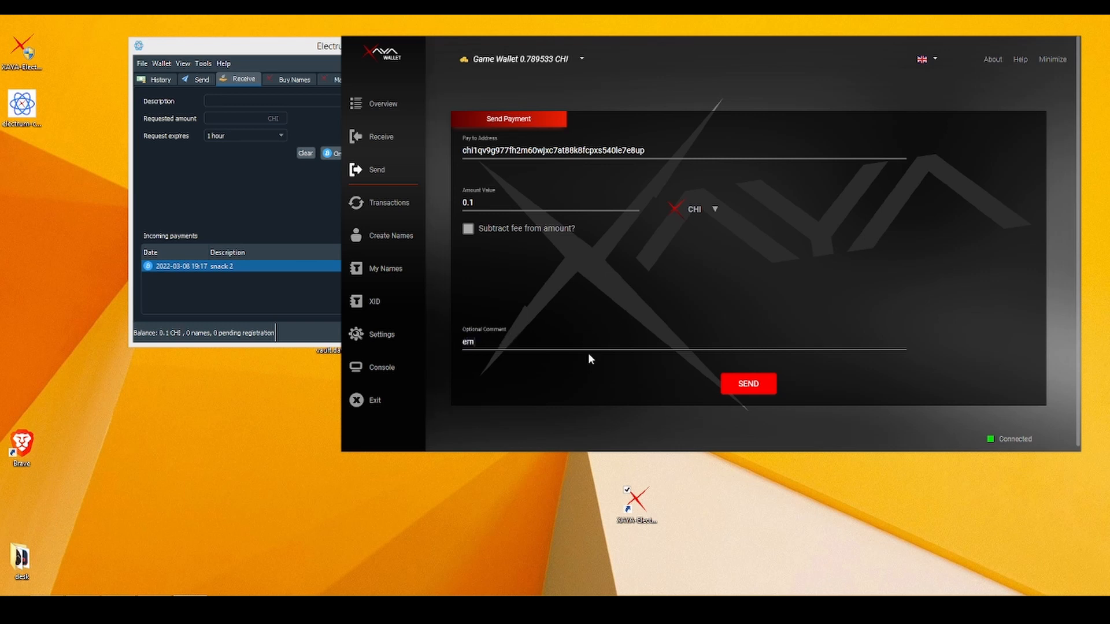
type("njoy")
left_click(748, 386)
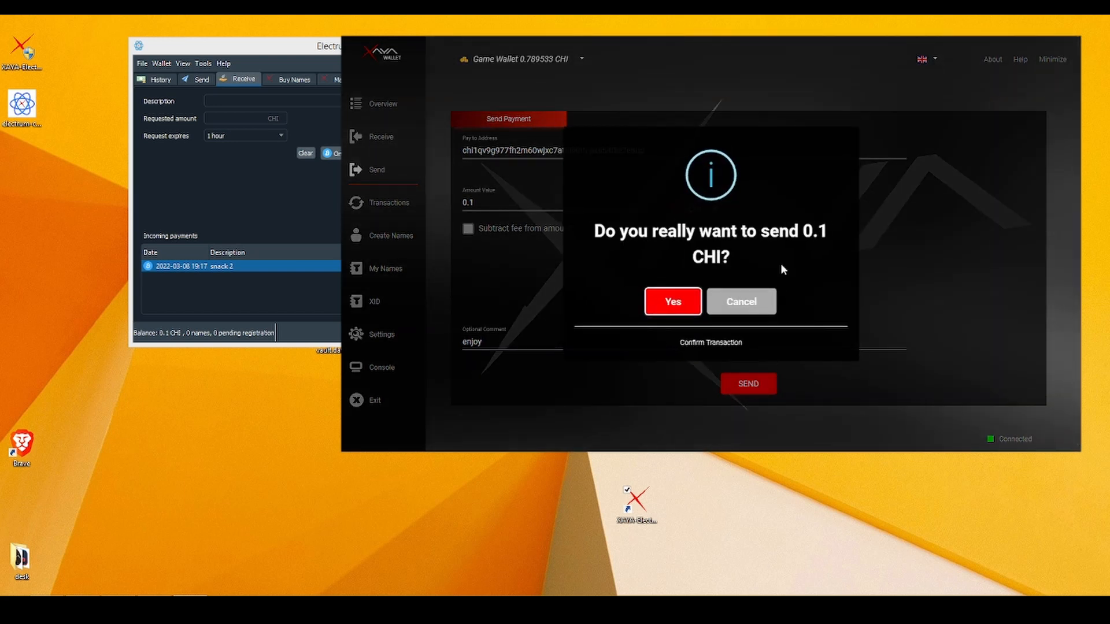
left_click(671, 300)
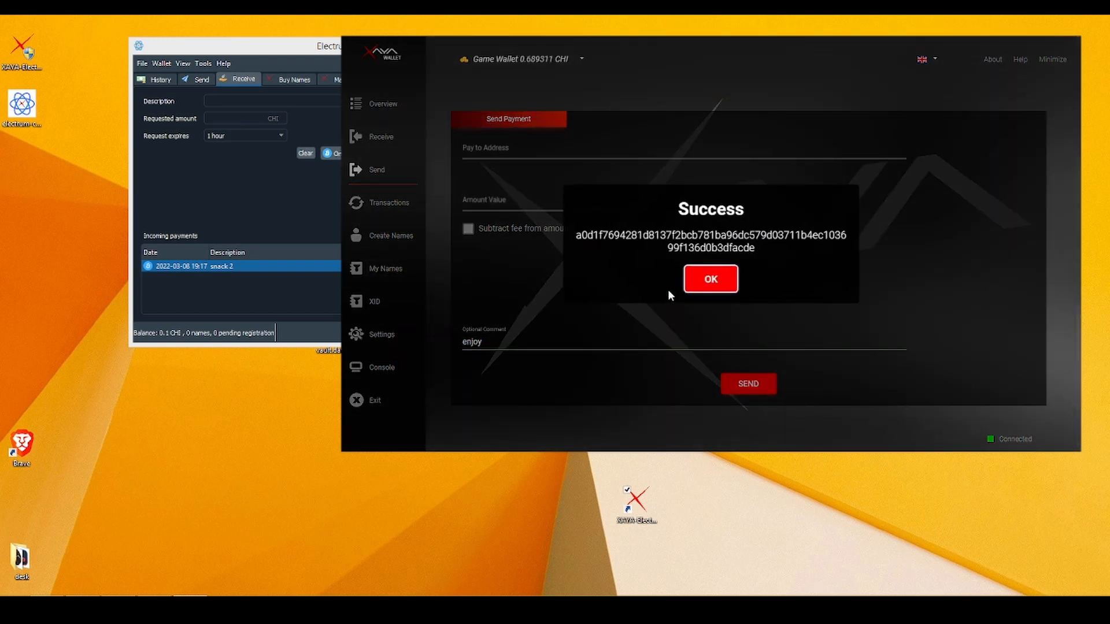
left_click(716, 280)
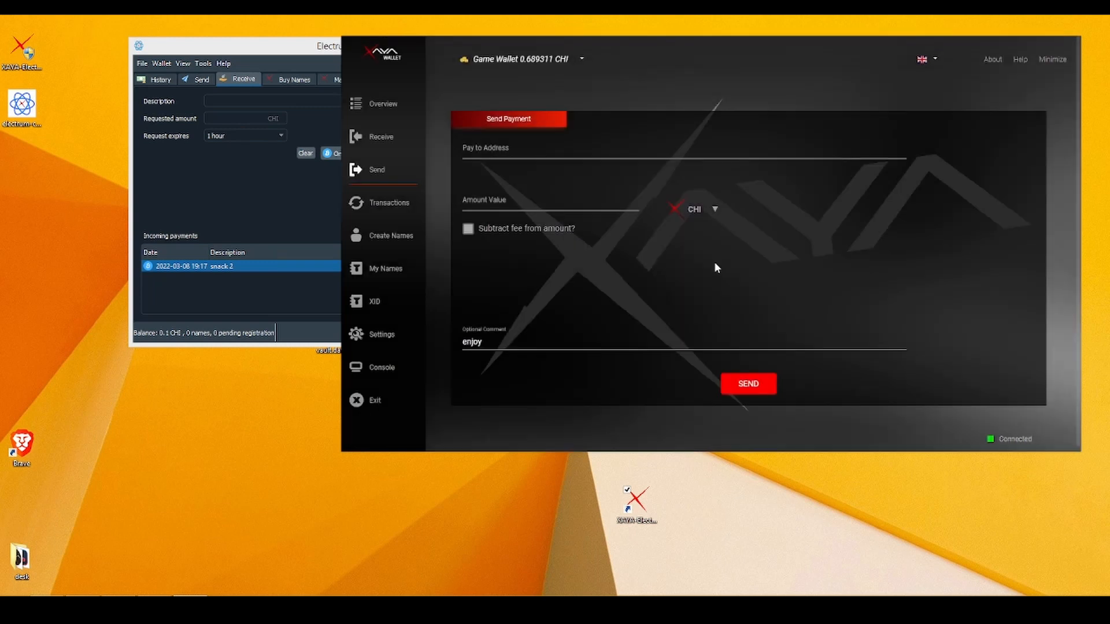
left_click(401, 207)
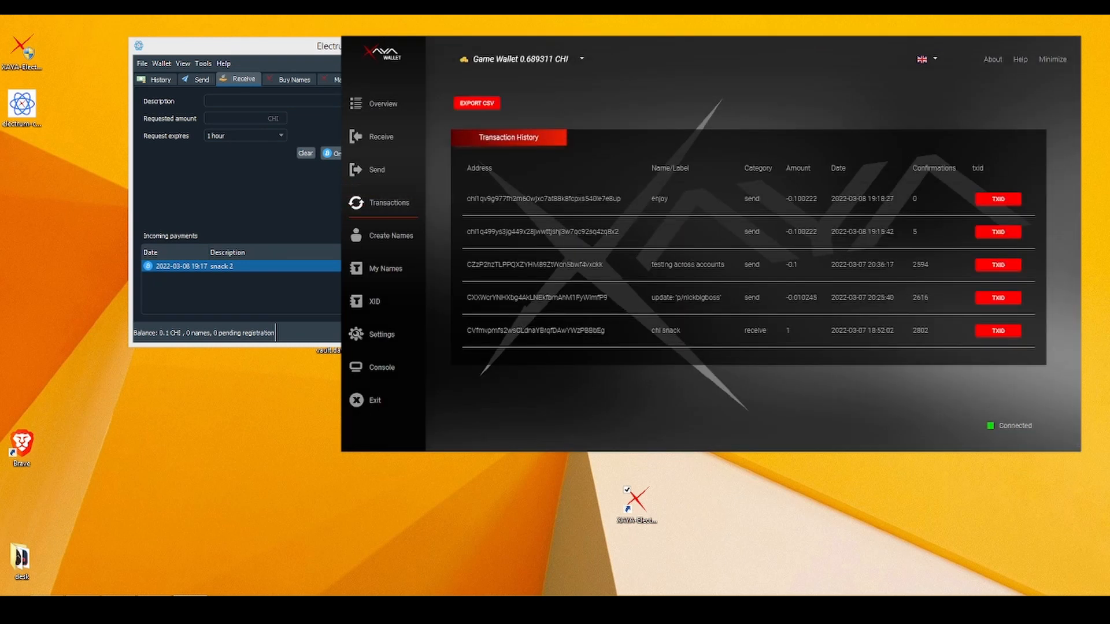
Select the newest send's address in the history and bring Electrum-CHI forward.
double_click(580, 199)
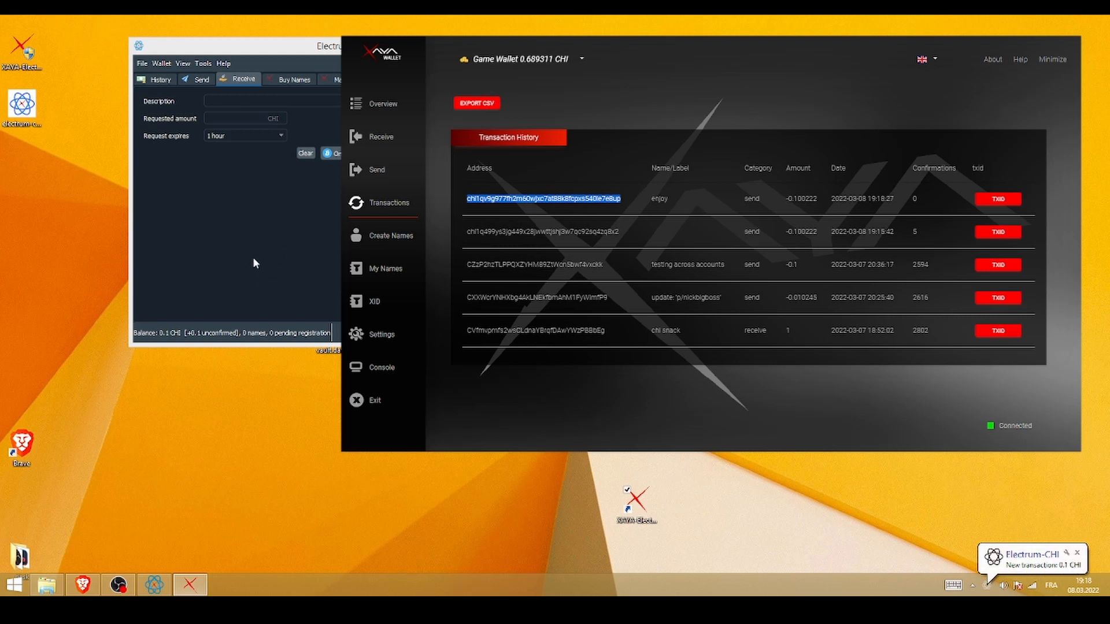
left_click(273, 227)
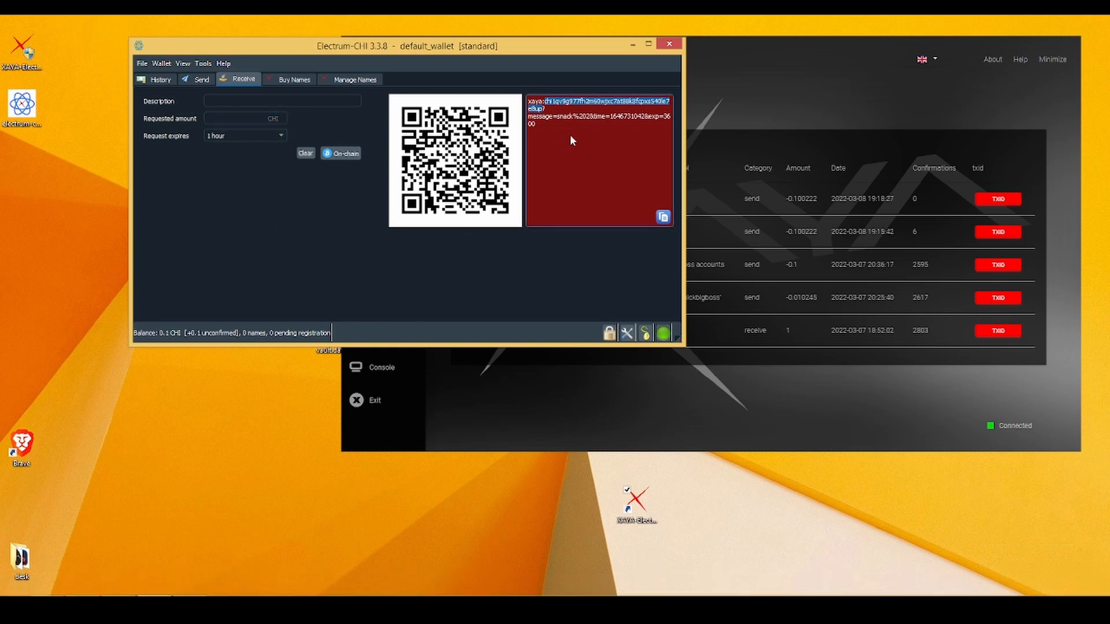
Check the two 0.1 CHI receipts and 0.2 CHI balance in history, then open Send and bring up XAYA Wallet.
left_click(599, 146)
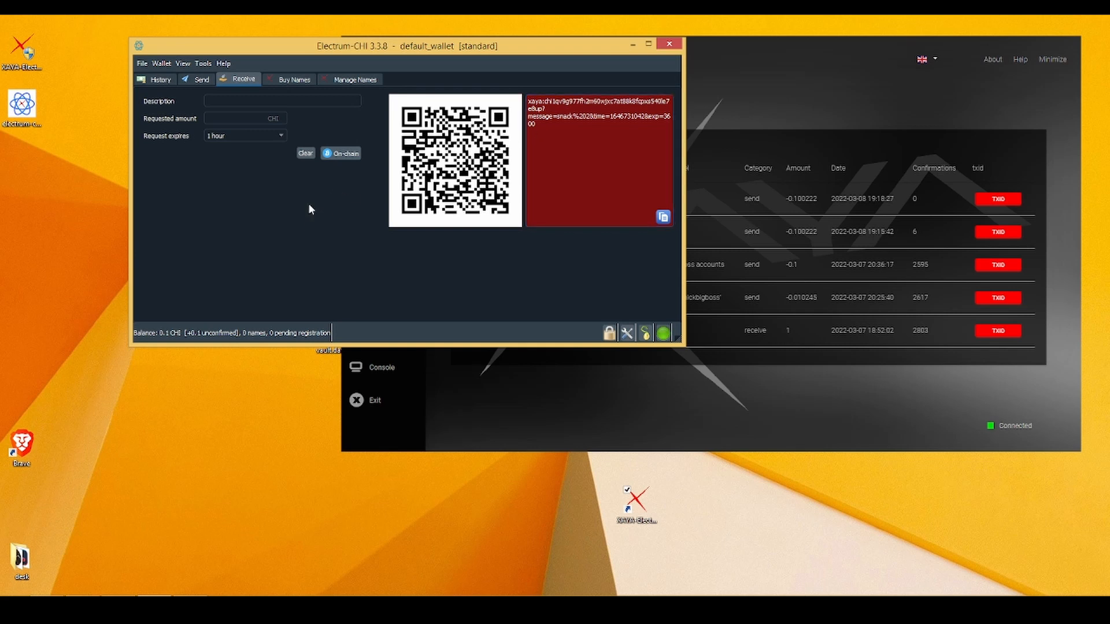
left_click(161, 80)
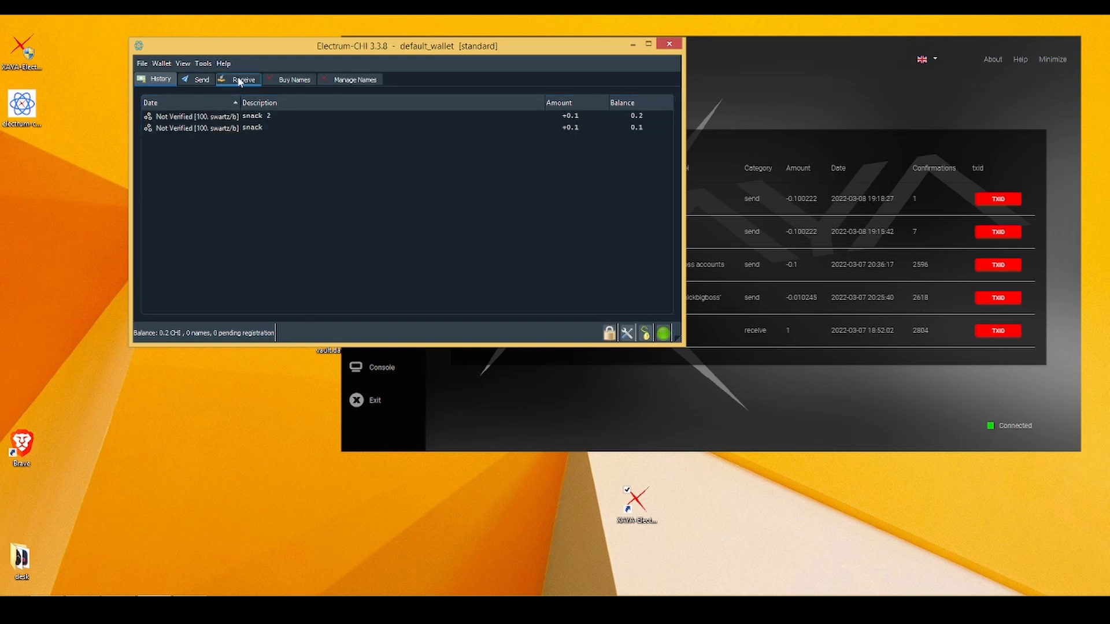
left_click(201, 80)
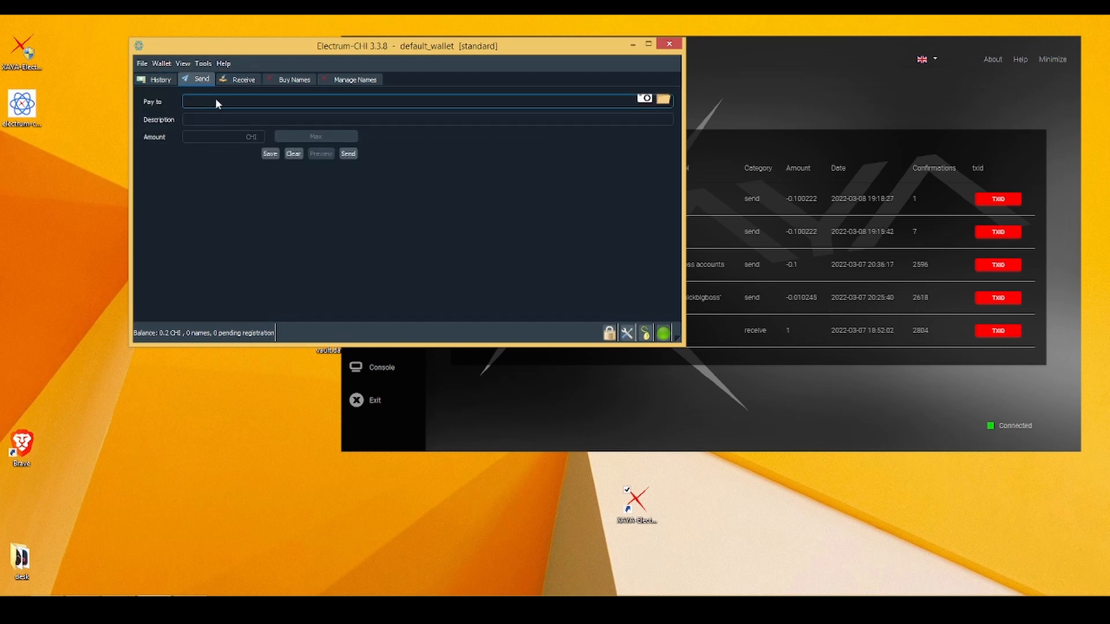
left_click_drag(387, 47, 318, 31)
double_click(684, 80)
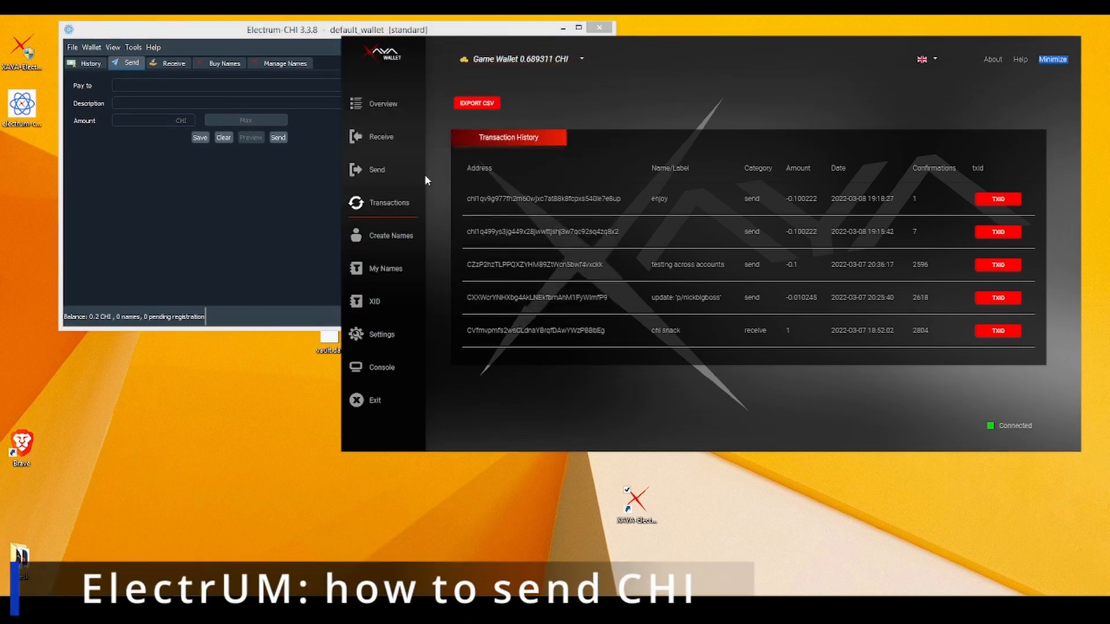
Copy XAYA Wallet's 'chi snack' receiving address and return to Electrum-CHI.
left_click(384, 138)
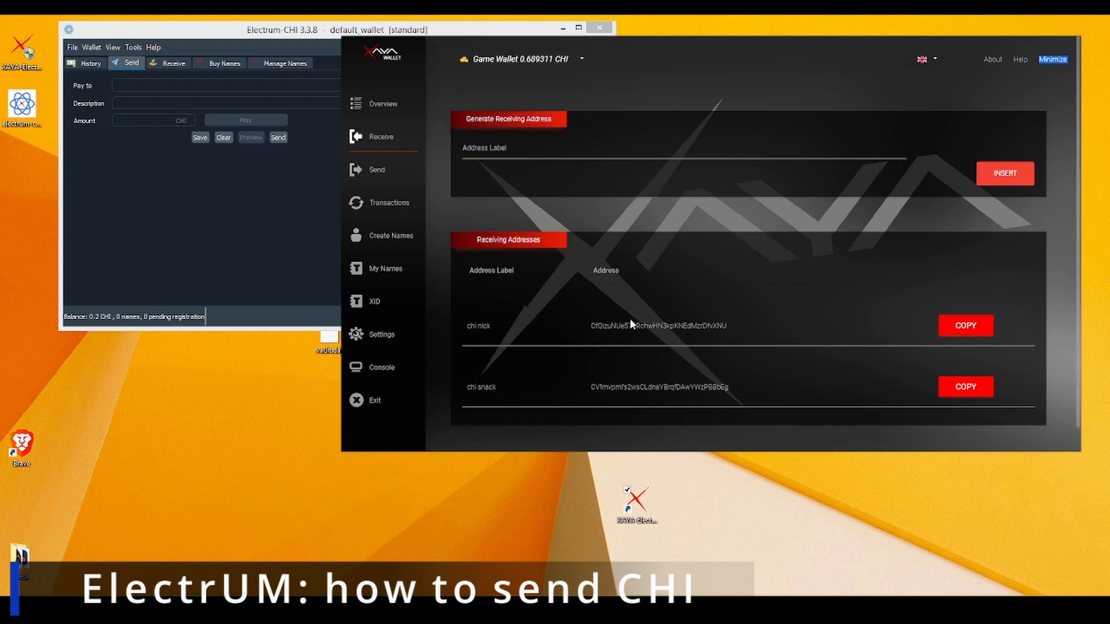
left_click(972, 389)
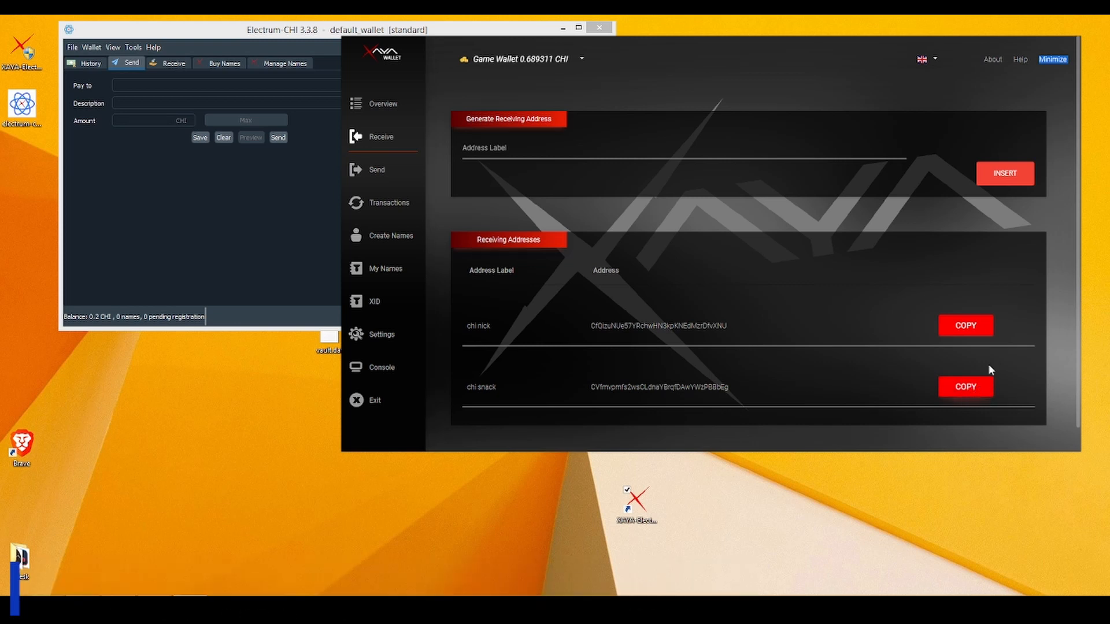
left_click(165, 86)
Fill the payment to the chi snack address with description 'test sending chi', amount 0.15, and a middle fee.
left_click(166, 93)
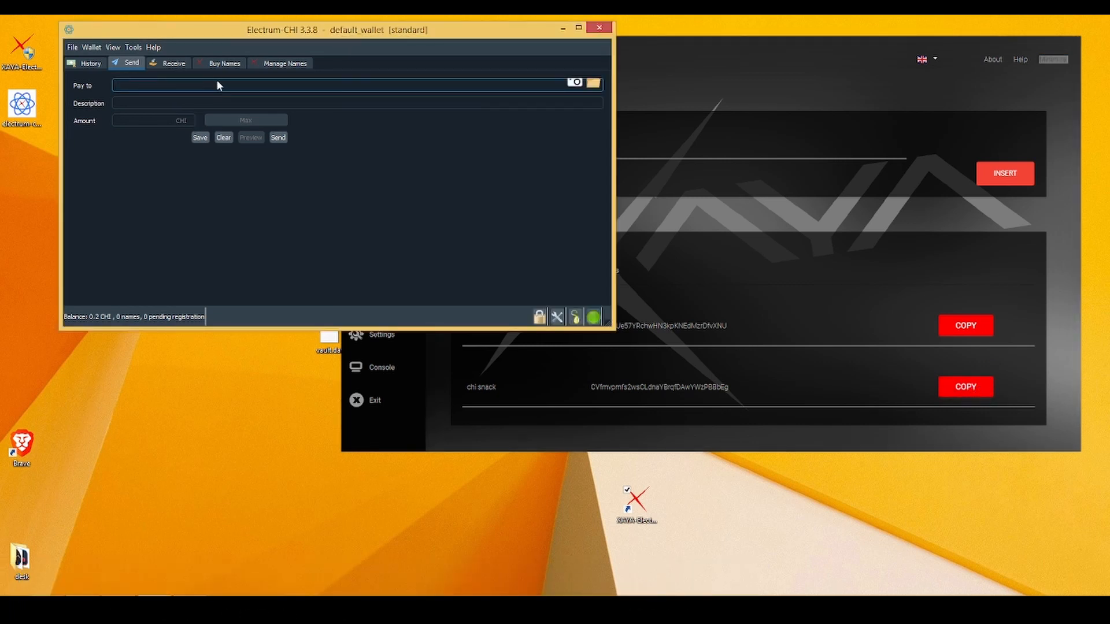
key("ctrl+v")
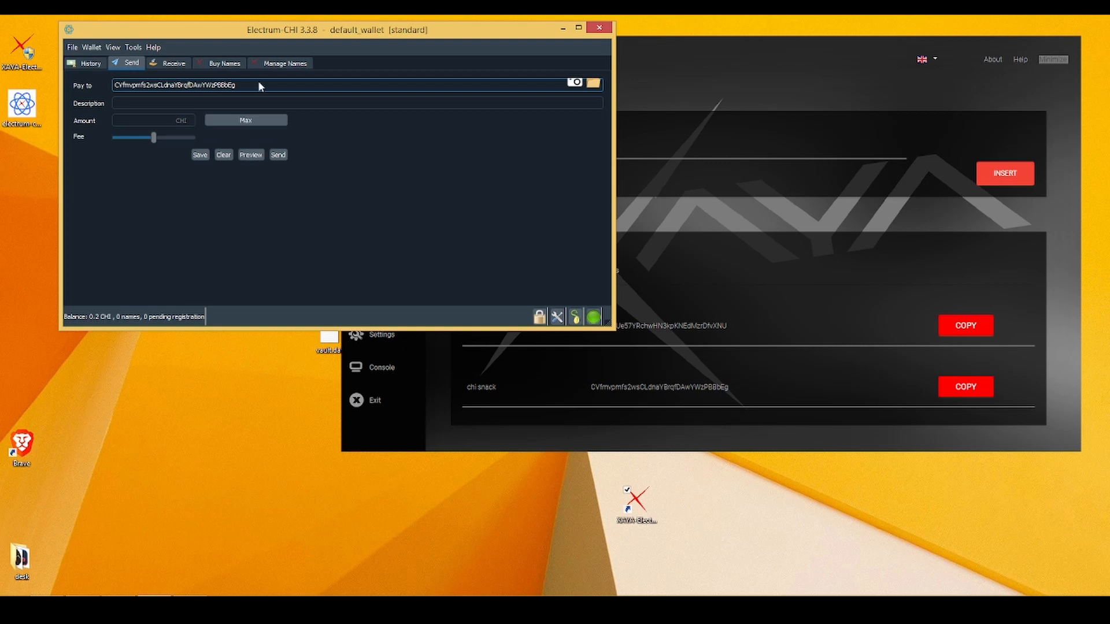
left_click(193, 102)
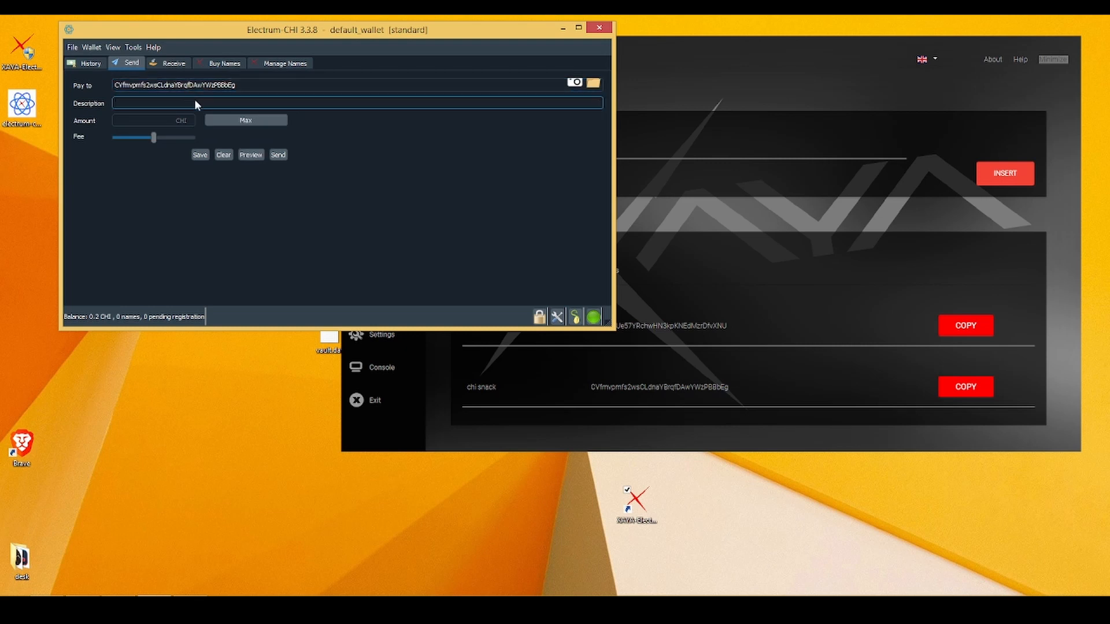
type("test sending chis")
key("Tab")
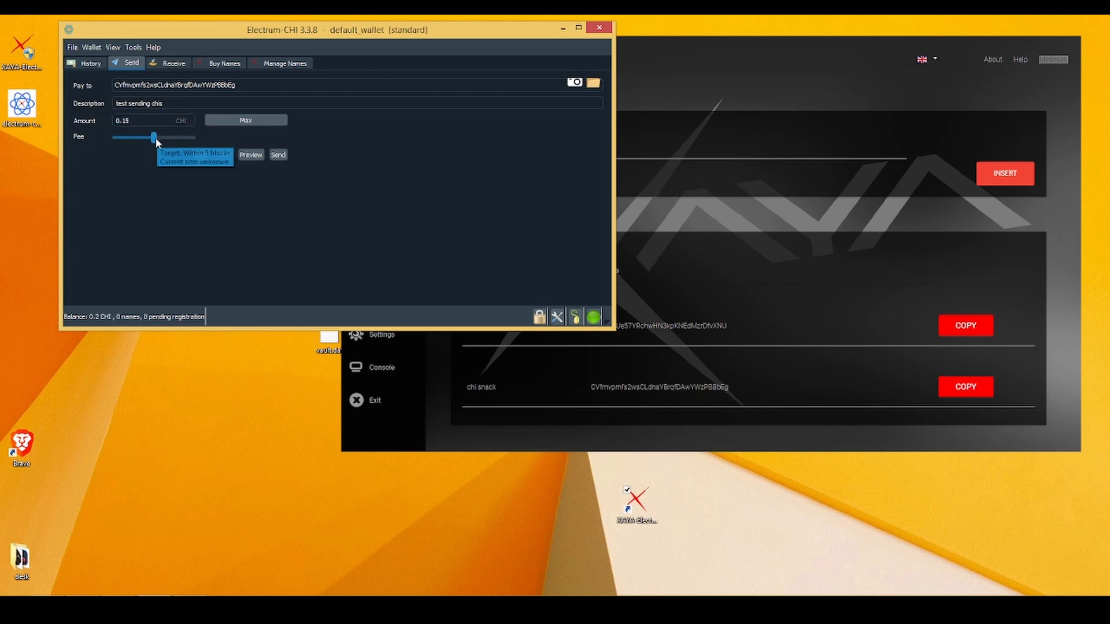
left_click_drag(154, 138, 184, 137)
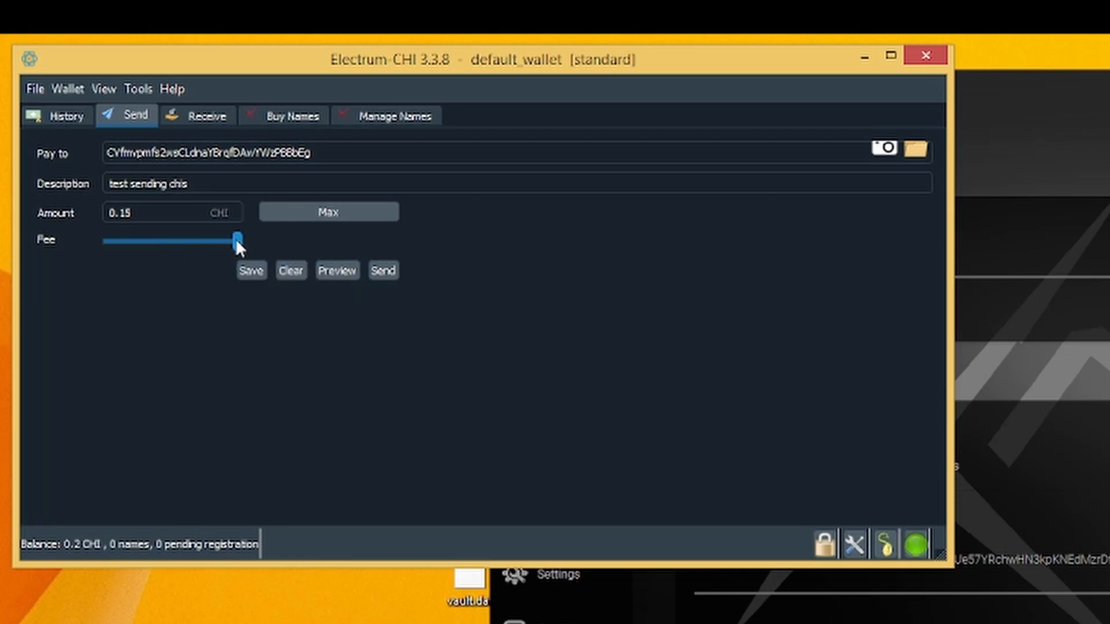
left_click_drag(237, 242, 172, 241)
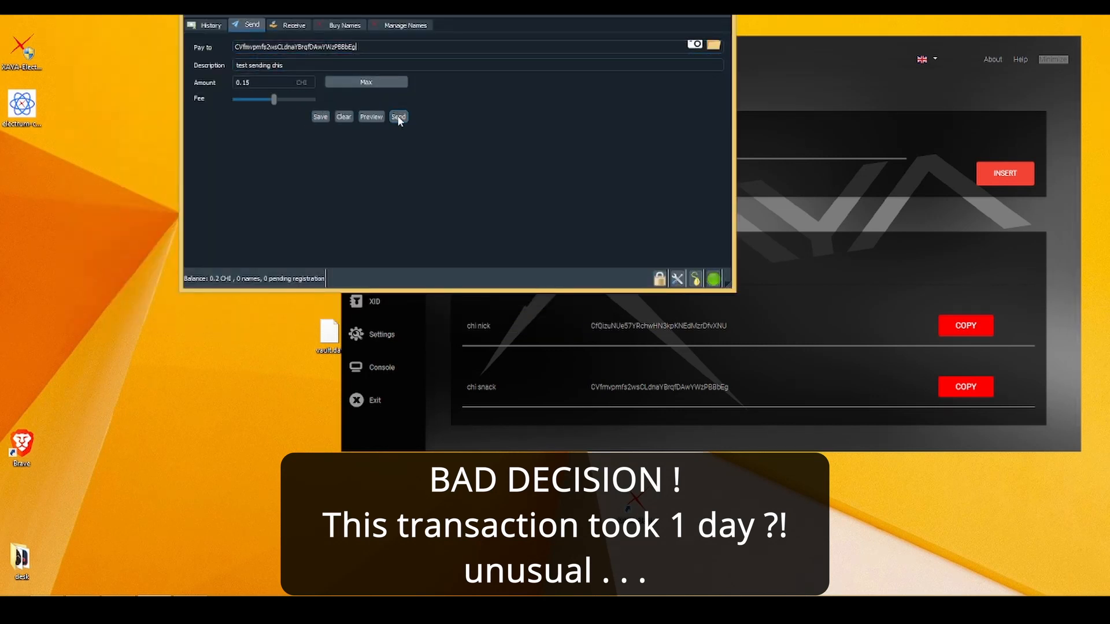
Preview and send the 0.15 CHI payment, acknowledging the fee-estimate notice.
left_click(371, 117)
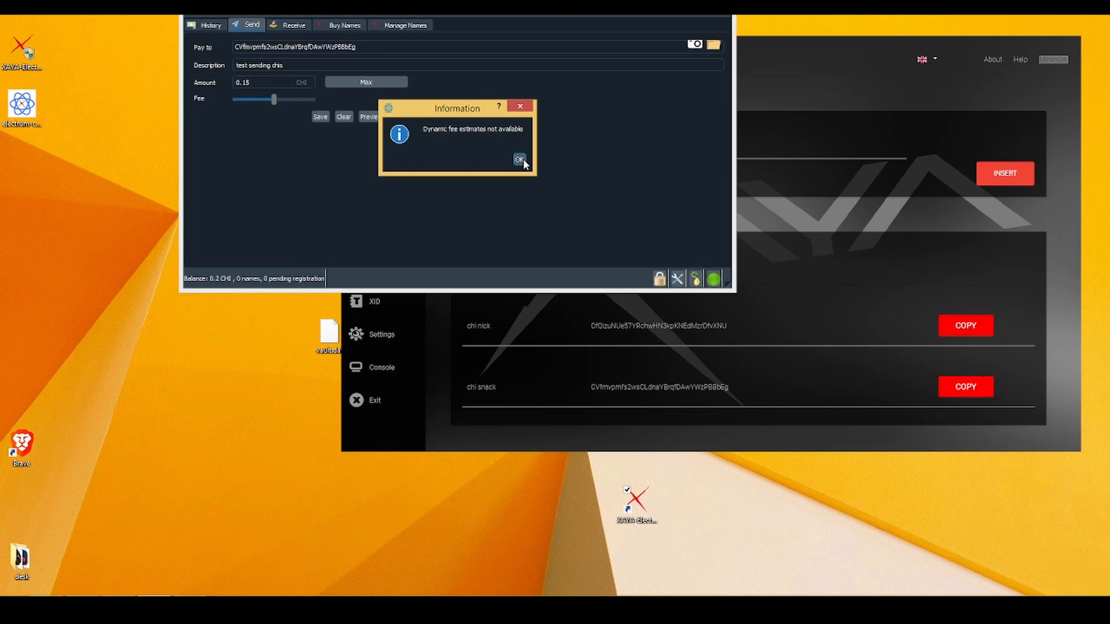
left_click(520, 160)
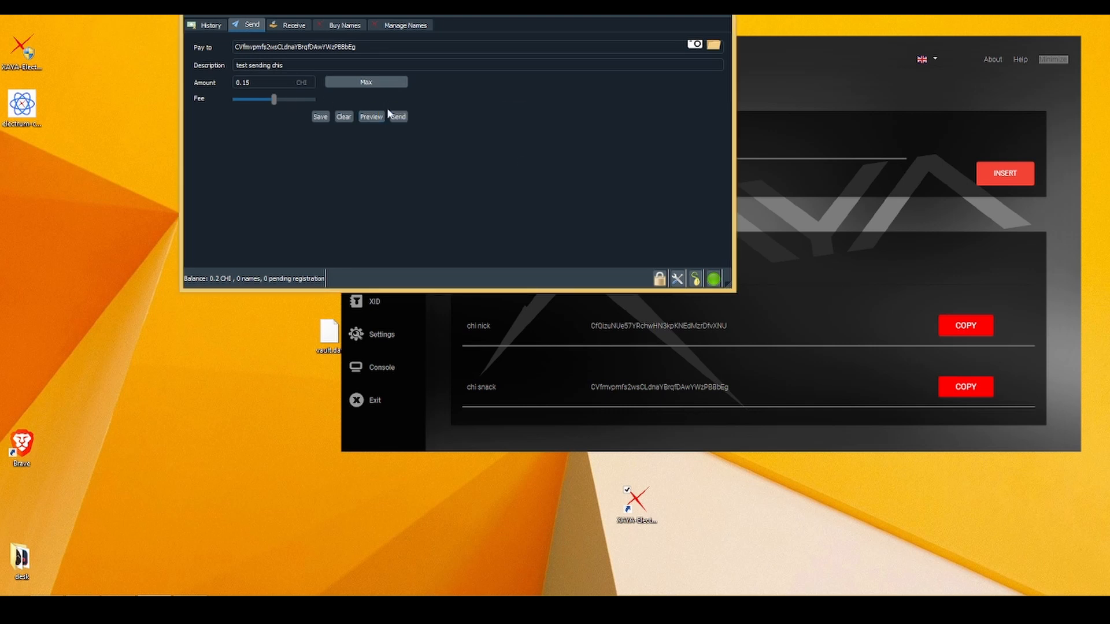
left_click(399, 116)
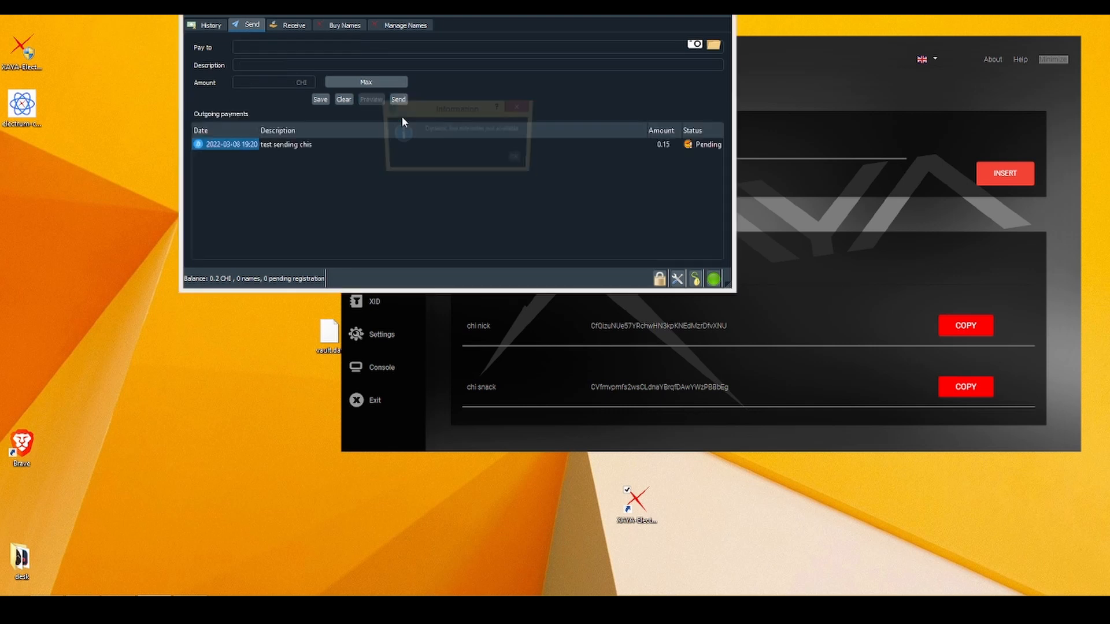
Acknowledge the dynamic fee-estimate notice, leaving the balance at 0.049788 CHI.
left_click(519, 159)
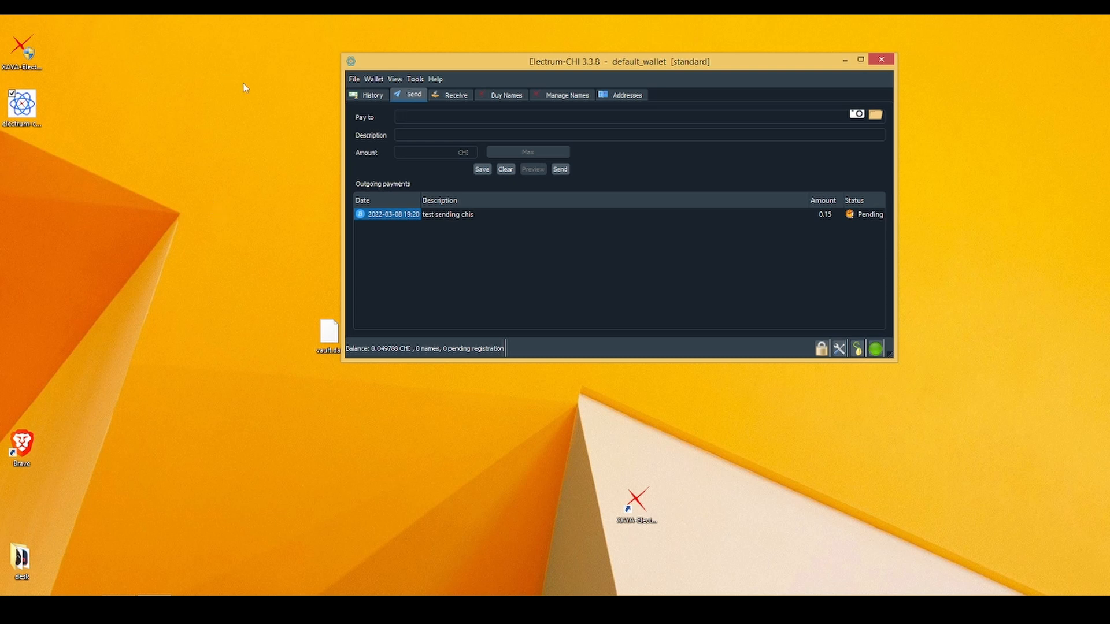
Inspect the confirmed 0.15 CHI send in history, then view Buy Names and the empty Manage Names list.
left_click(373, 96)
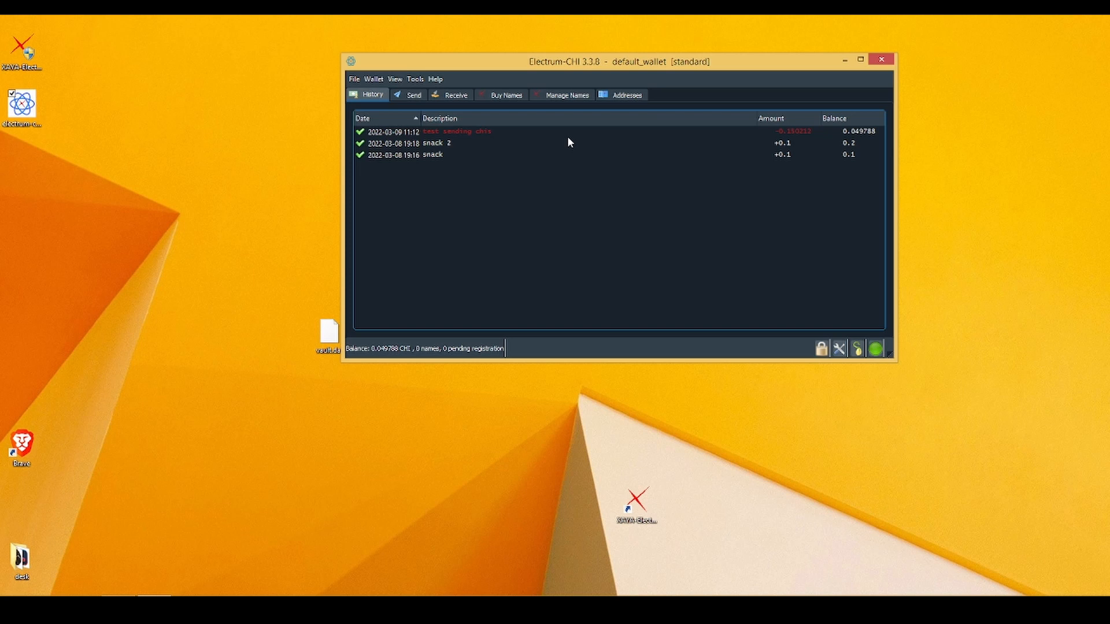
left_click(514, 196)
left_click(506, 96)
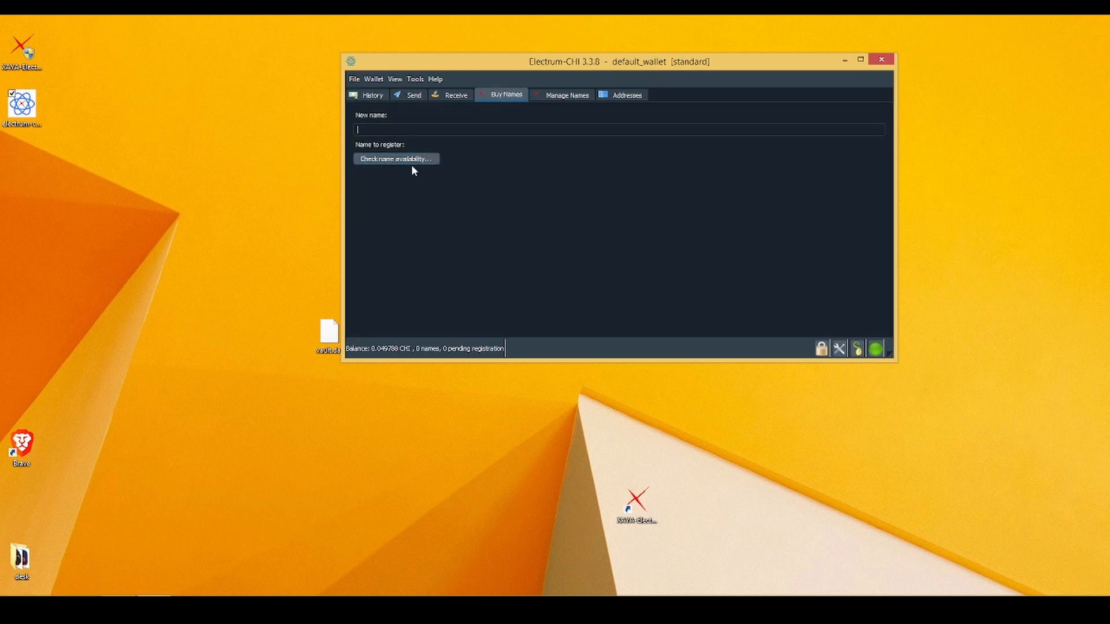
left_click(571, 95)
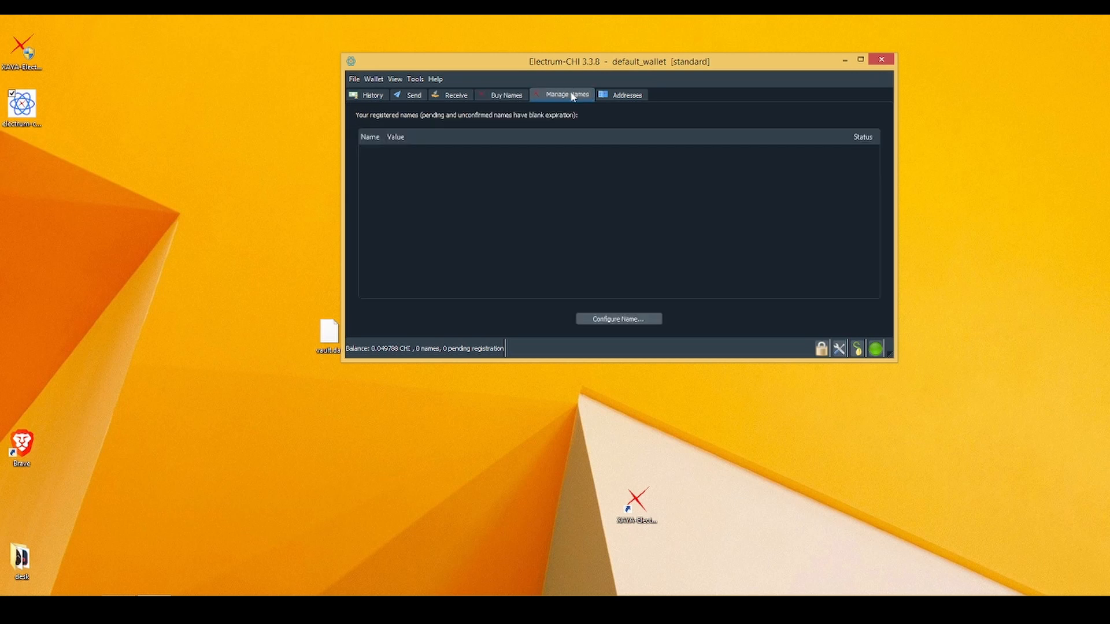